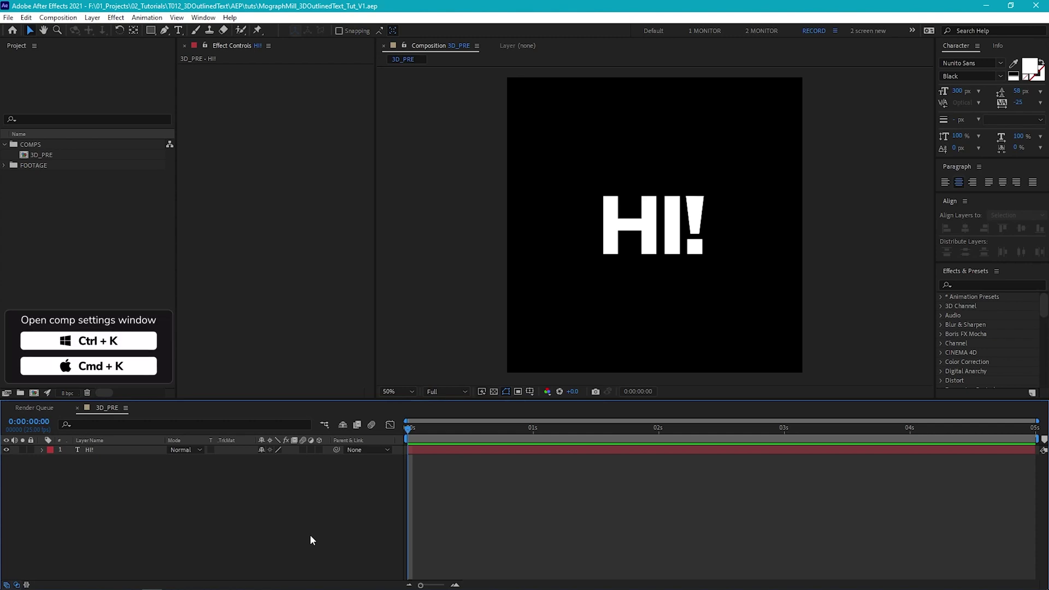
# Check the composition settings and turn the HI! text layer into a 3D layer
pyautogui.hotkey('ctrl', 'k')
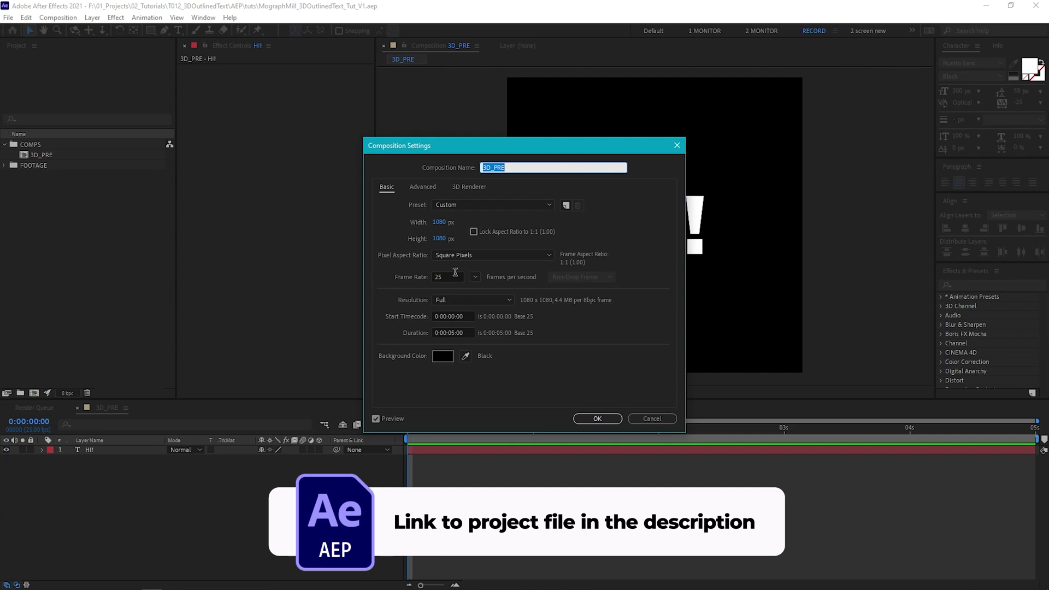
pyautogui.click(597, 418)
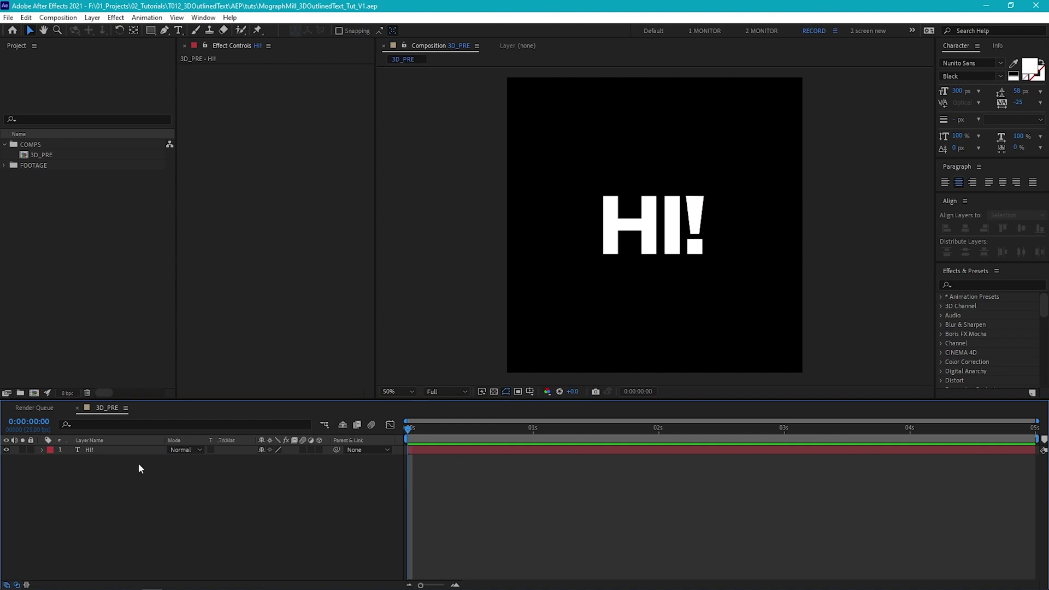
pyautogui.click(106, 450)
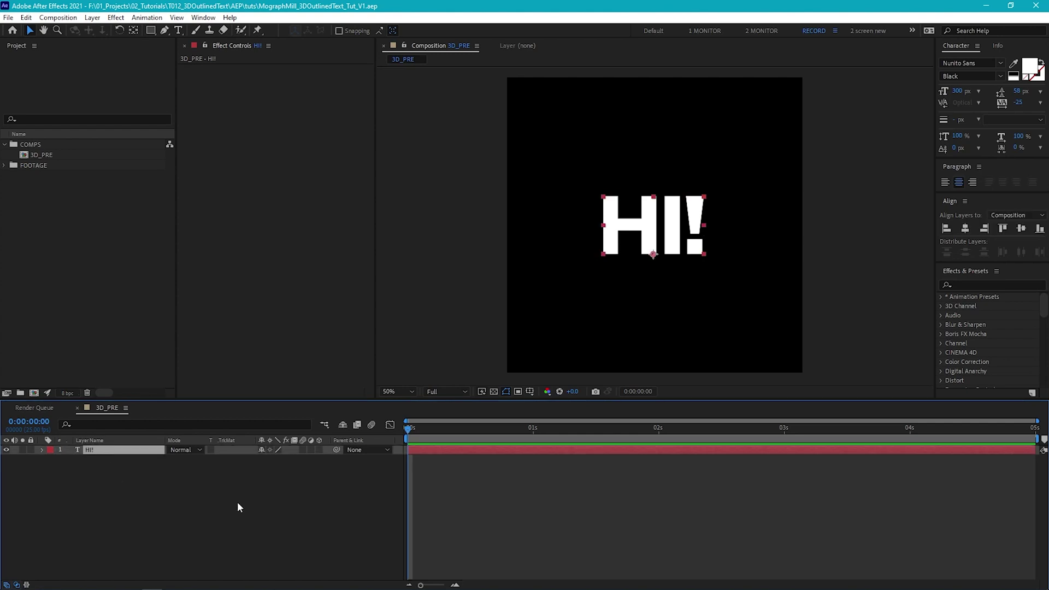
pyautogui.click(319, 449)
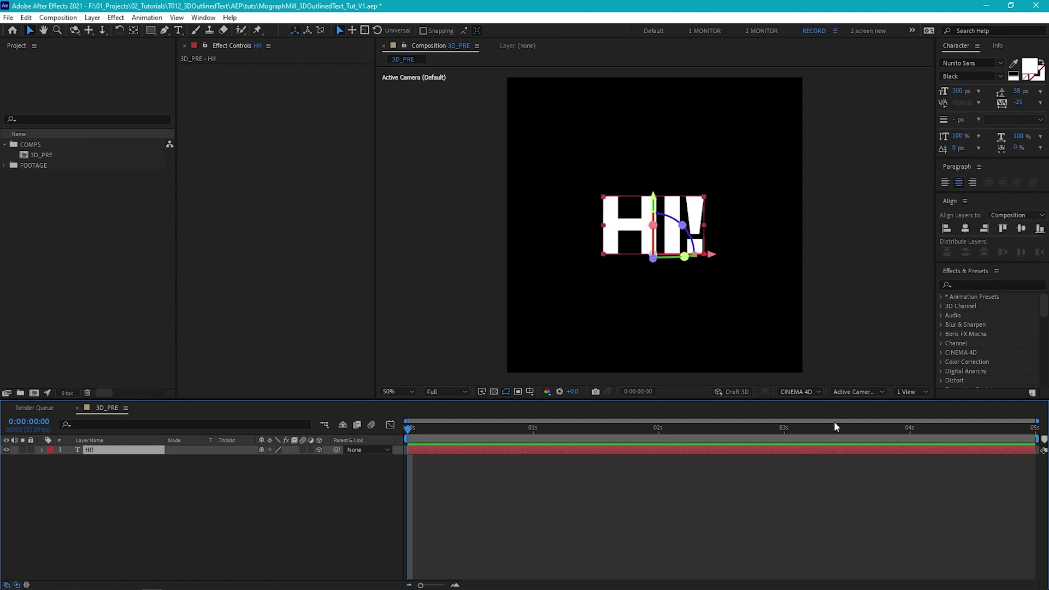
# Set the composition's 3D renderer to CINEMA 4D and switch the viewer to 4 Views
pyautogui.click(812, 392)
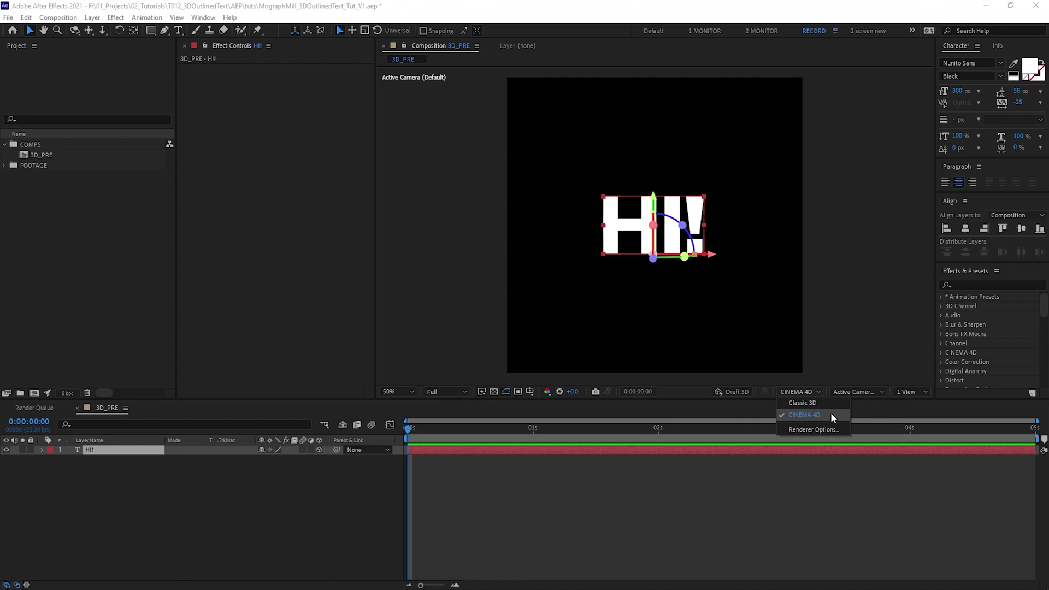
pyautogui.click(374, 507)
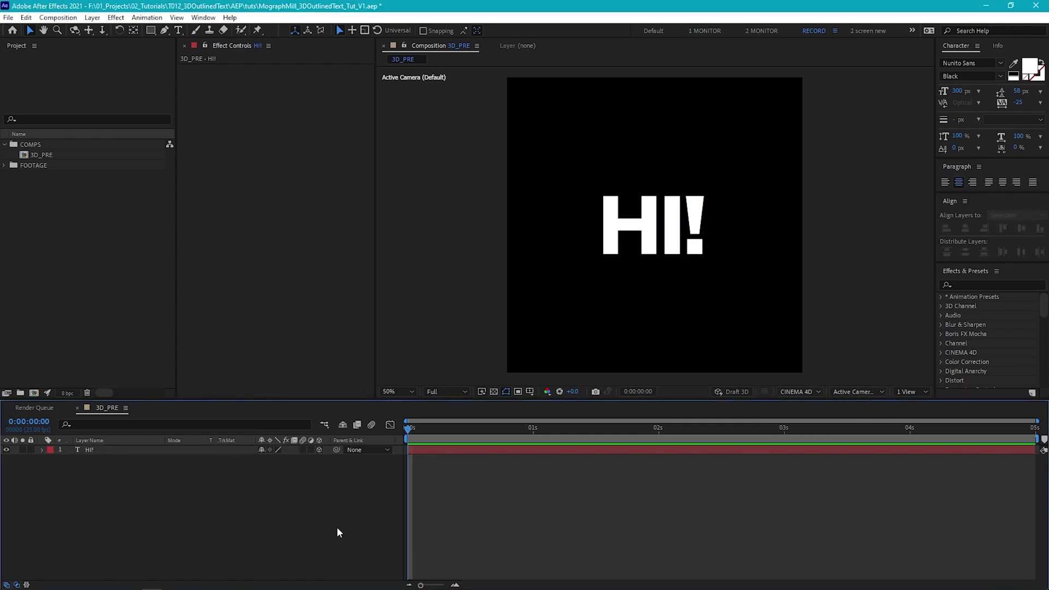
pyautogui.hotkey('ctrl', 'k')
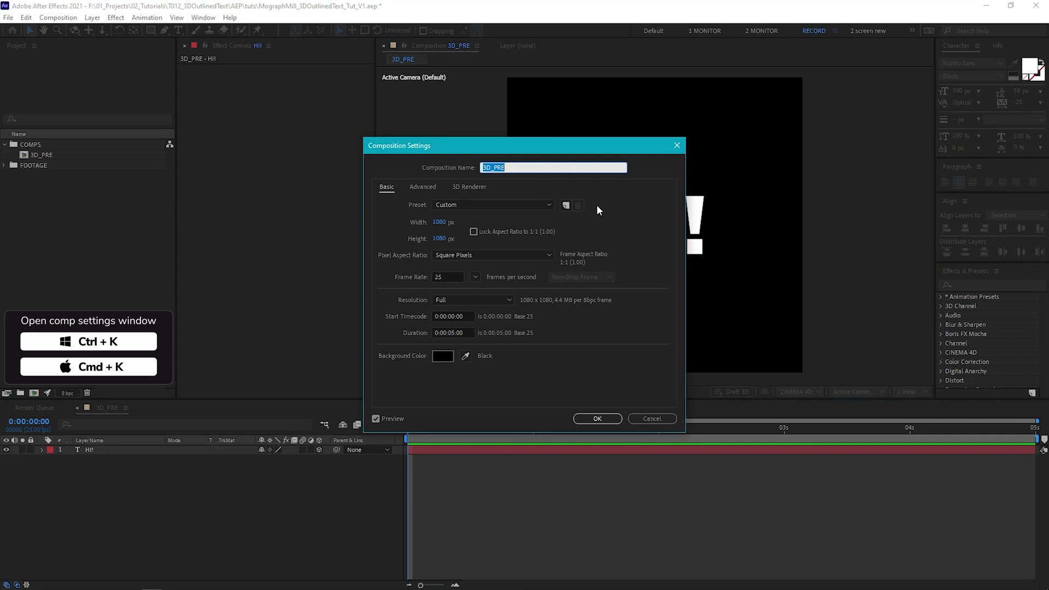
pyautogui.click(475, 188)
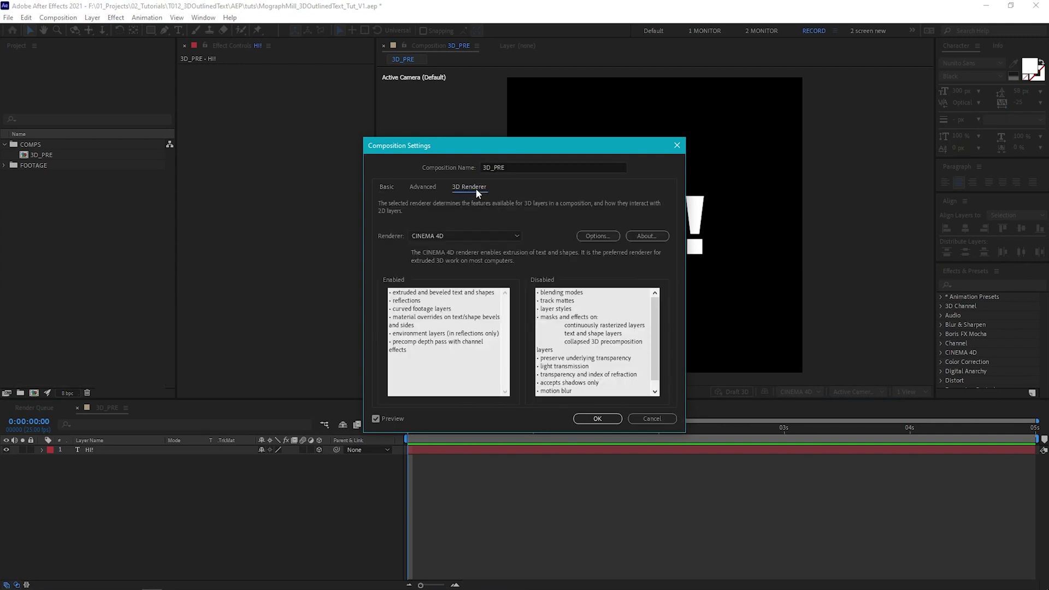
pyautogui.click(453, 235)
pyautogui.click(453, 260)
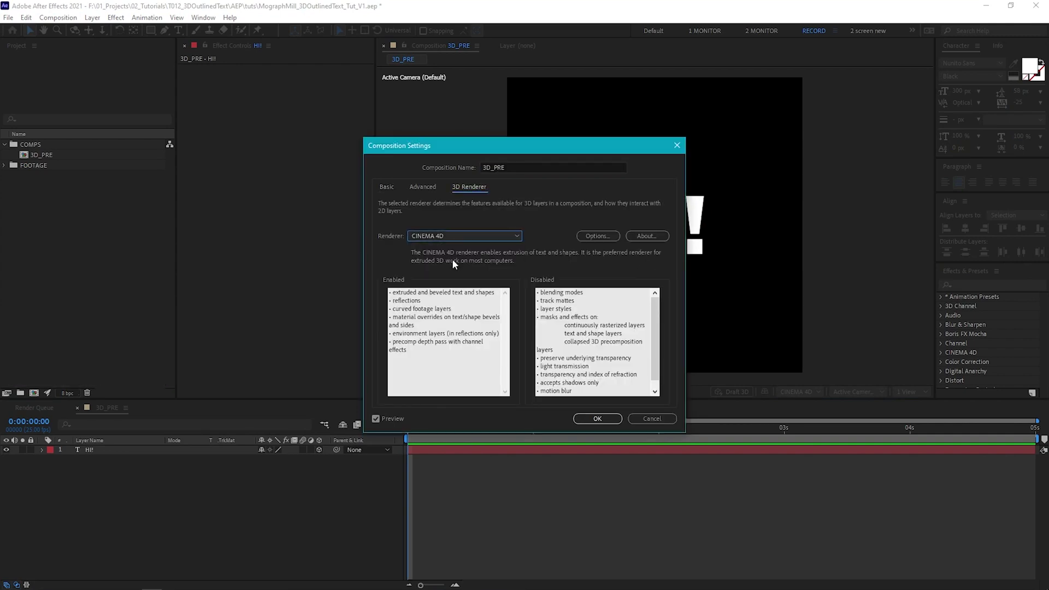
pyautogui.press('Tab')
pyautogui.click(594, 419)
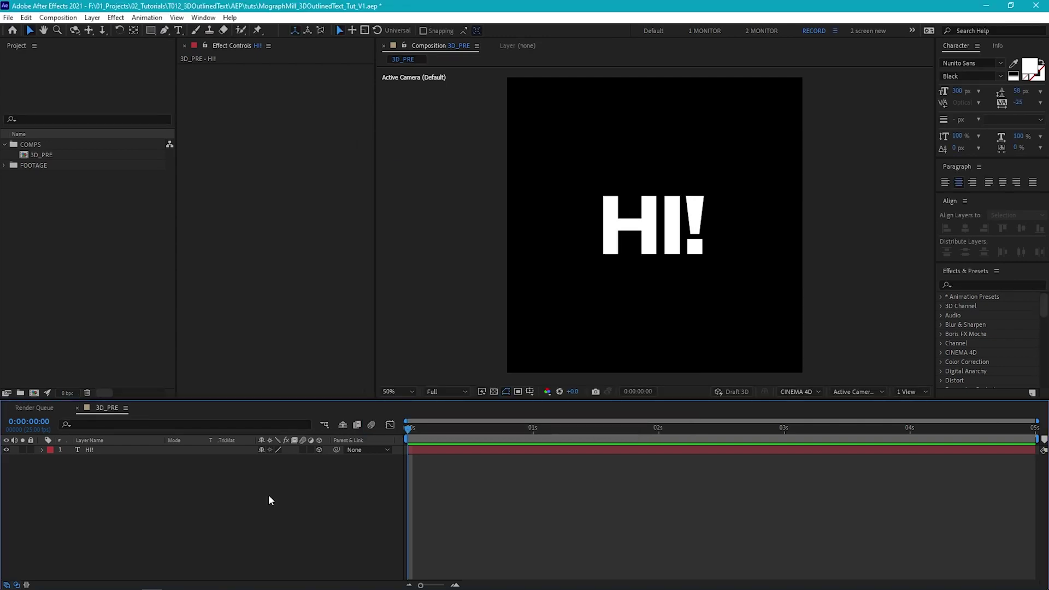
pyautogui.click(921, 392)
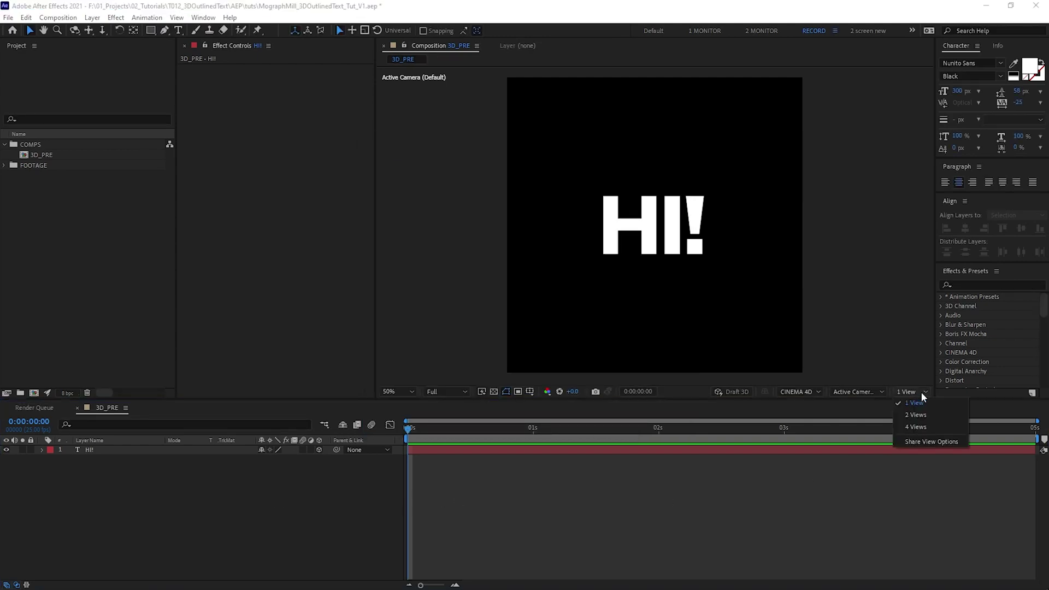
pyautogui.click(924, 426)
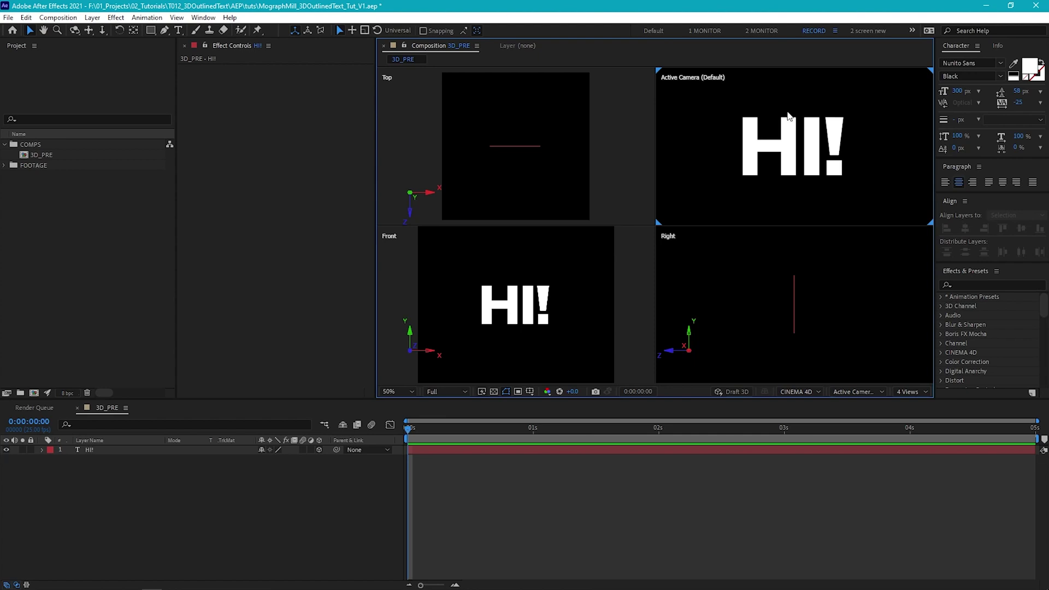
# Set the HI! text layer's Extrusion Depth to 80 in its geometry options
pyautogui.click(122, 451)
pyautogui.click(41, 450)
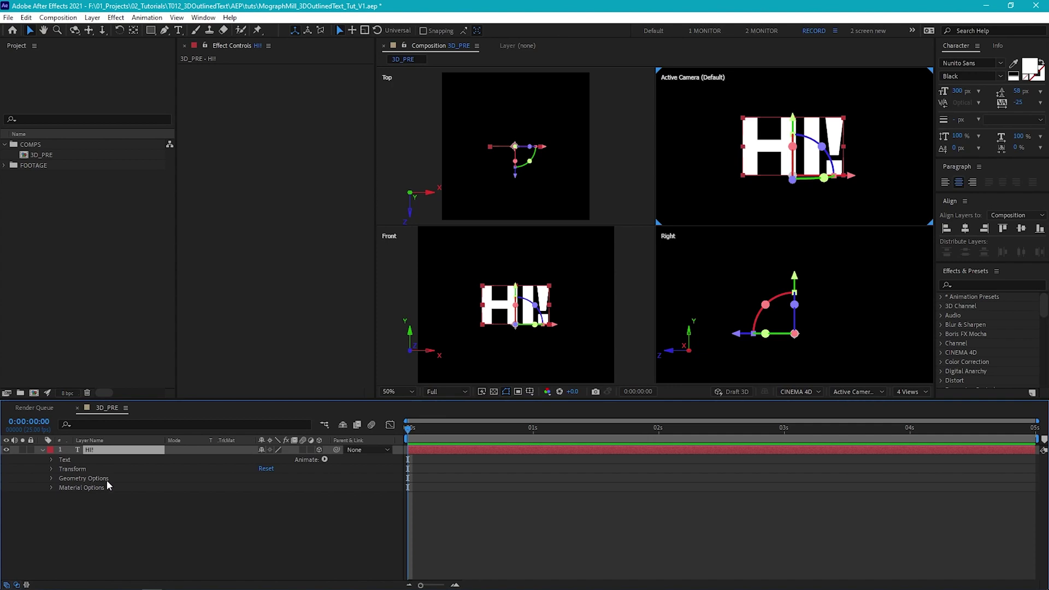
pyautogui.click(50, 478)
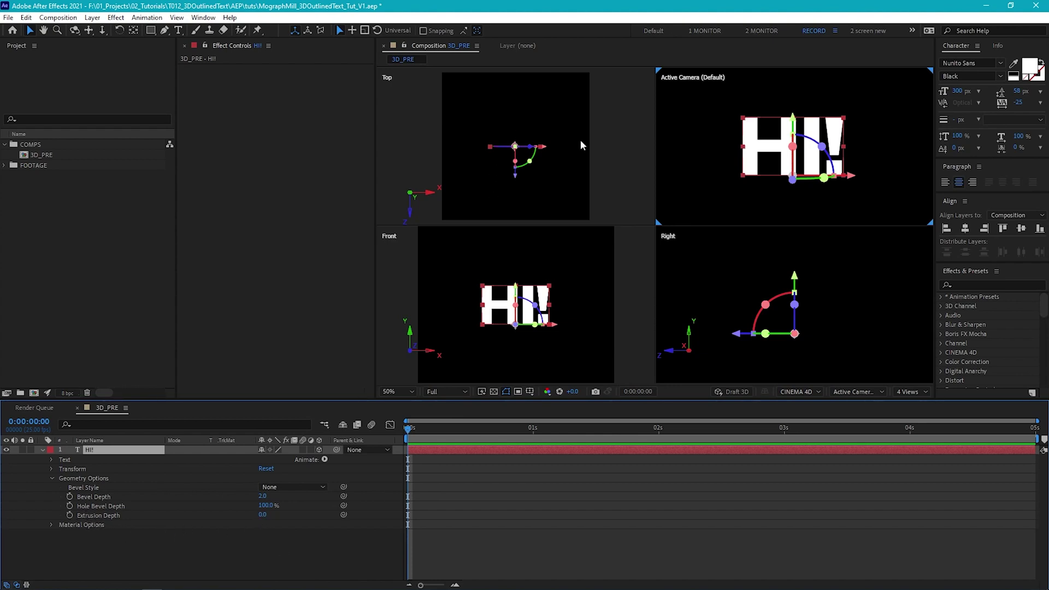
pyautogui.moveTo(263, 518); pyautogui.dragTo(316, 513)
pyautogui.click(265, 514)
pyautogui.write('80')
pyautogui.press('Return')
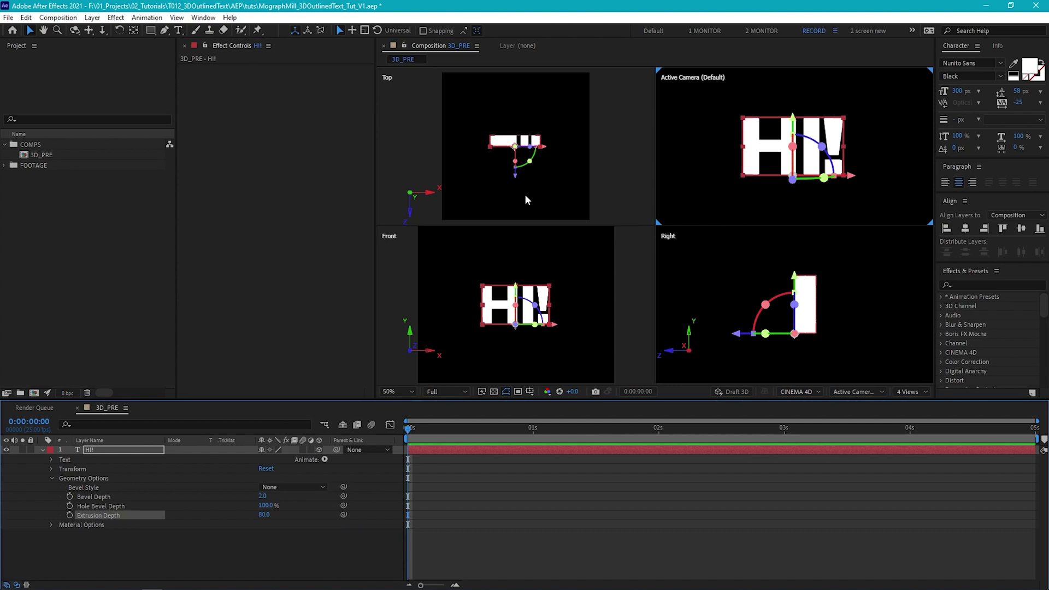
# Unlink the HI! layer's scale dimensions and set its Z scale to -100%
pyautogui.click(121, 450)
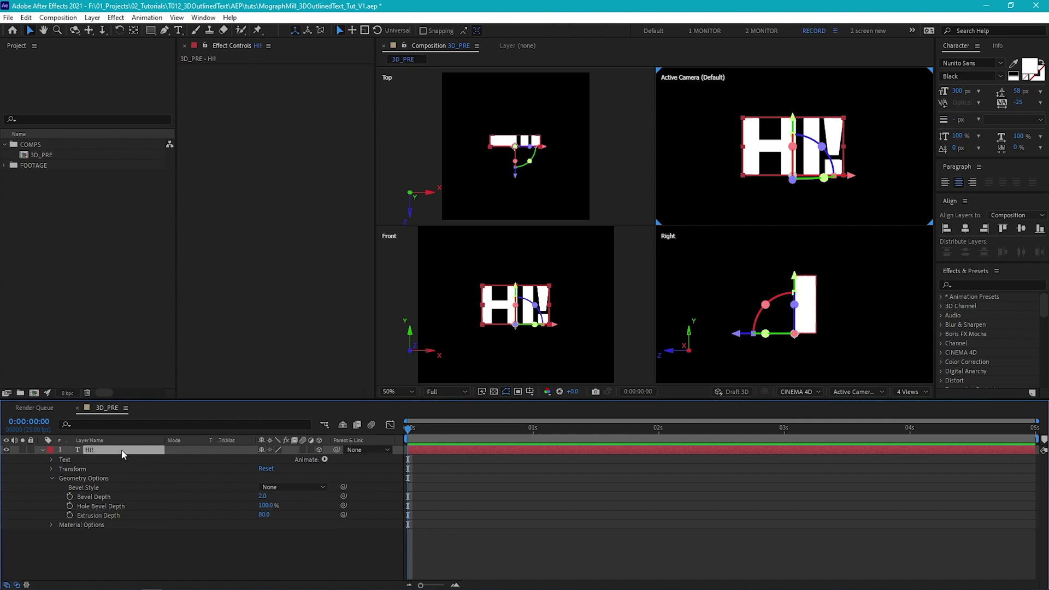
pyautogui.press('s')
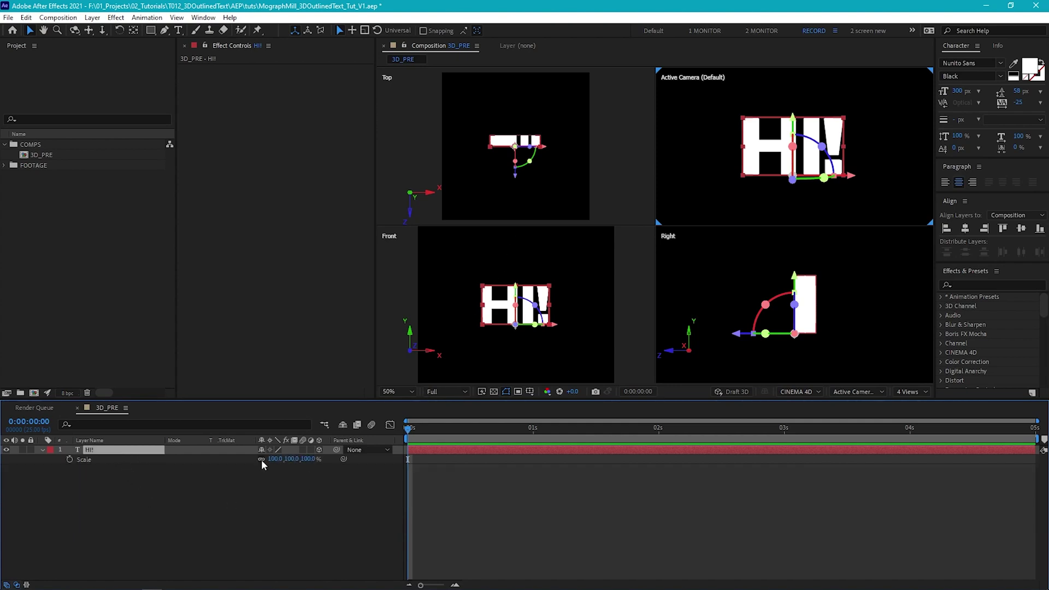
pyautogui.click(307, 459)
pyautogui.write('-100')
pyautogui.press('Return')
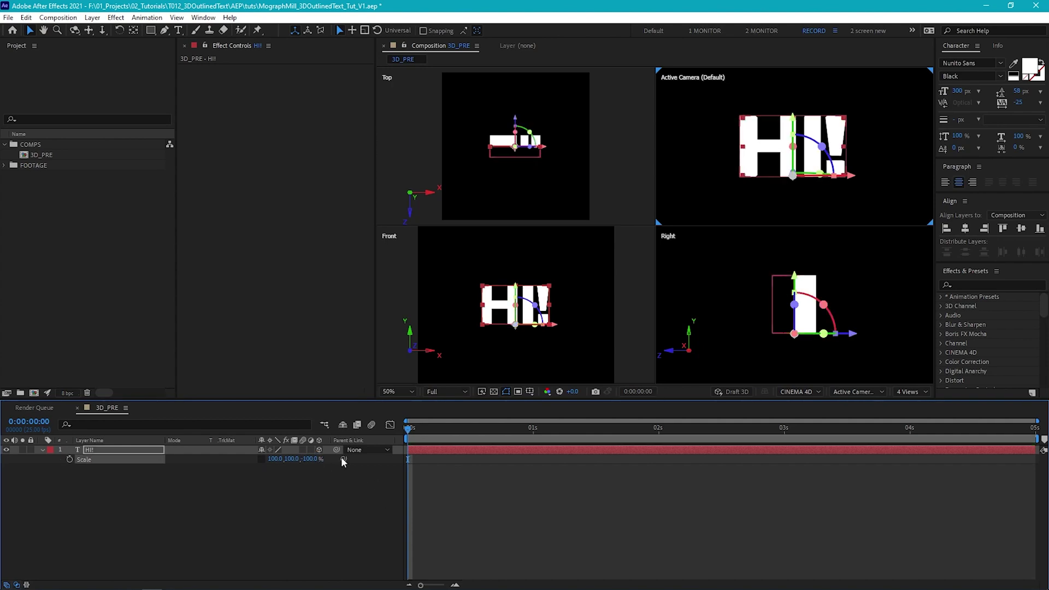
# Reopen the HI! layer's geometry options and try out the Extrusion Depth on the flipped text
pyautogui.click(43, 451)
pyautogui.click(42, 450)
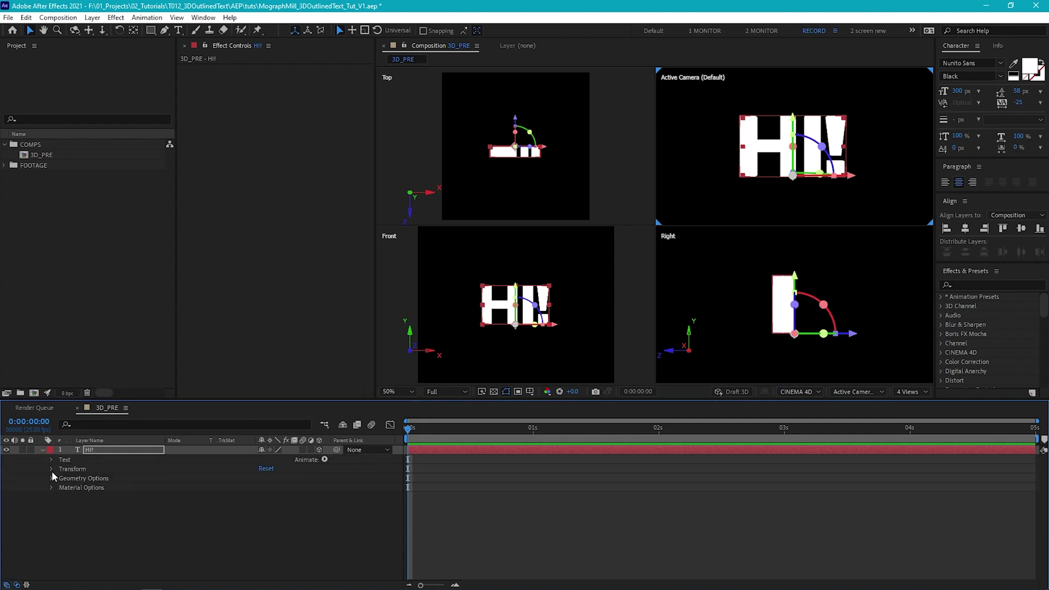
pyautogui.click(52, 478)
pyautogui.moveTo(264, 514)
pyautogui.mouseDown()
pyautogui.moveTo(294, 523)
pyautogui.moveTo(264, 516)
pyautogui.mouseUp()
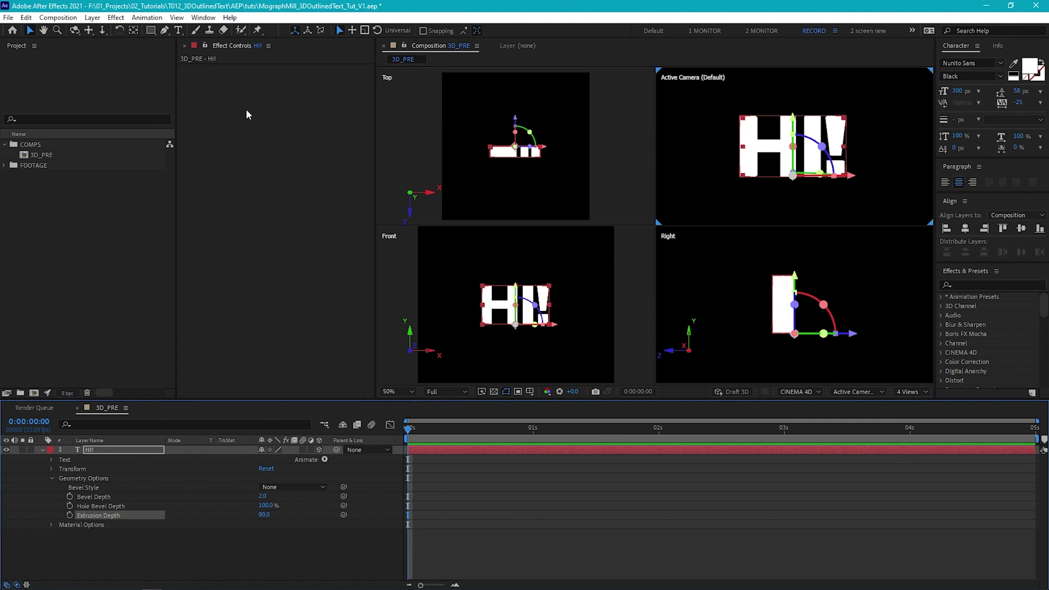
# Add a point light named FRONT with the white color FFFFFF
pyautogui.click(91, 18)
pyautogui.moveTo(101, 27)
pyautogui.click(289, 53)
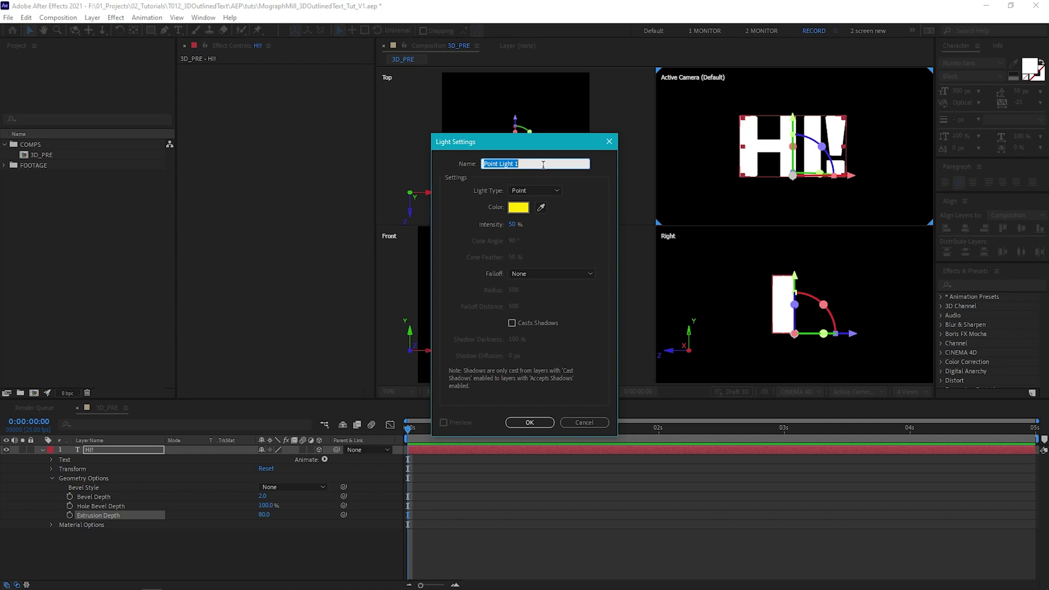
pyautogui.write('FRONT')
pyautogui.click(518, 210)
pyautogui.write('FFFFFF')
pyautogui.press('Return')
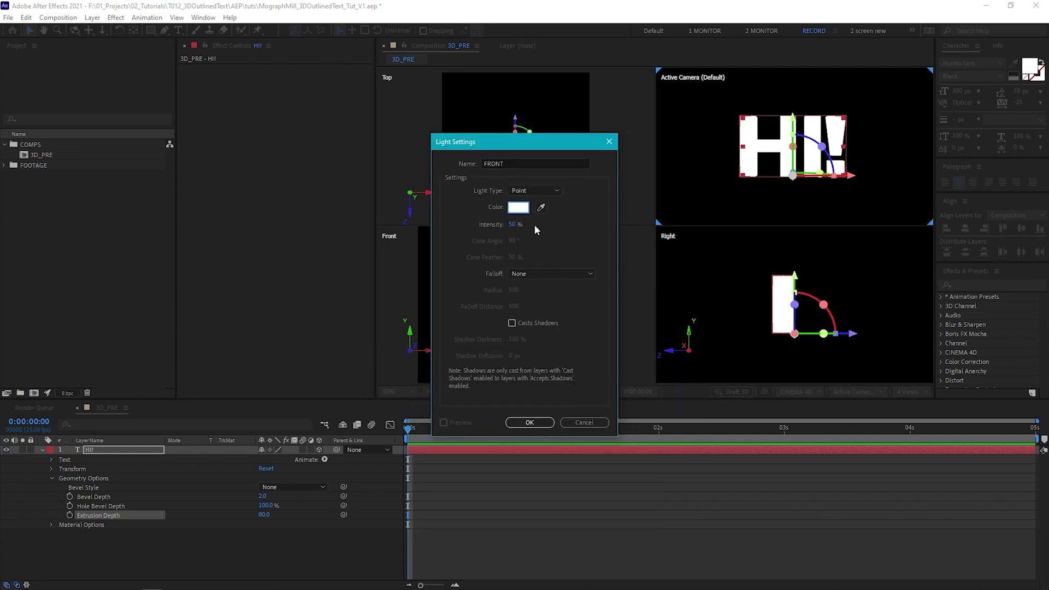
pyautogui.click(529, 422)
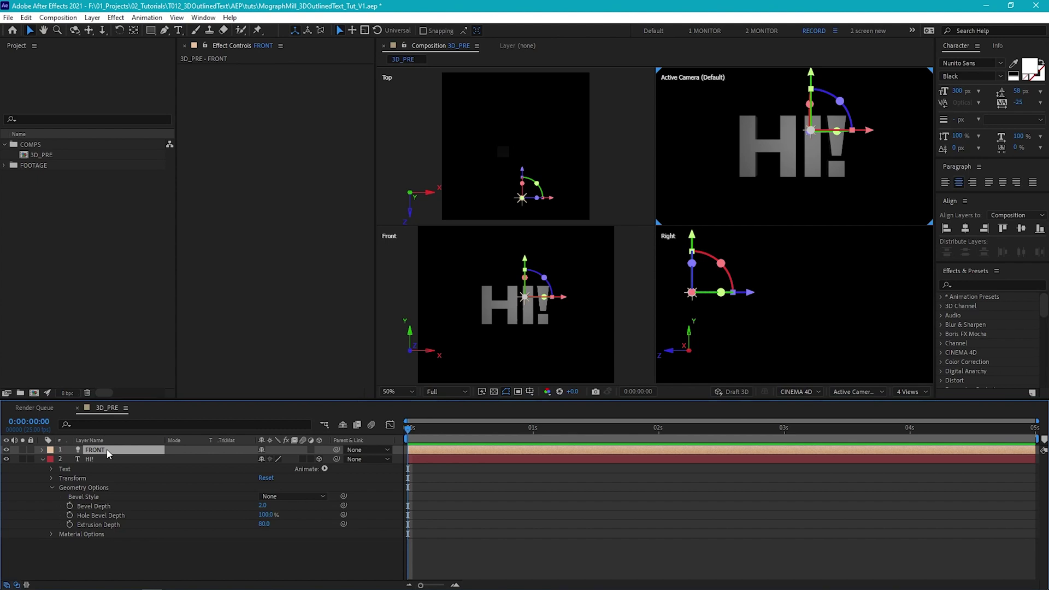
# Set the FRONT light's X and Y position to 540, 540 to center it in the composition
pyautogui.press('p')
pyautogui.click(265, 459)
pyautogui.write('540')
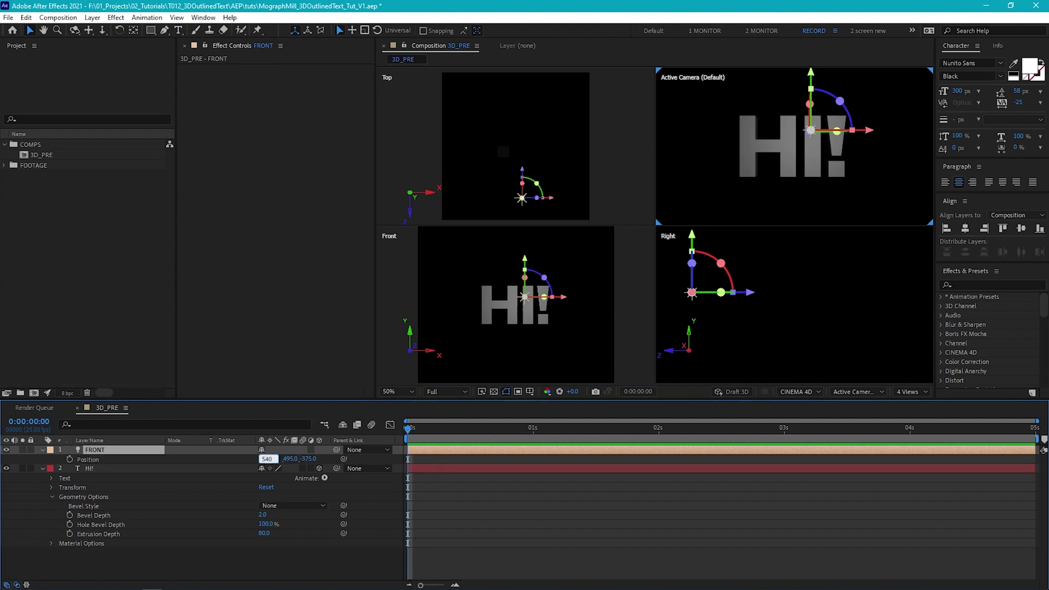
pyautogui.press('Tab')
pyautogui.write('540')
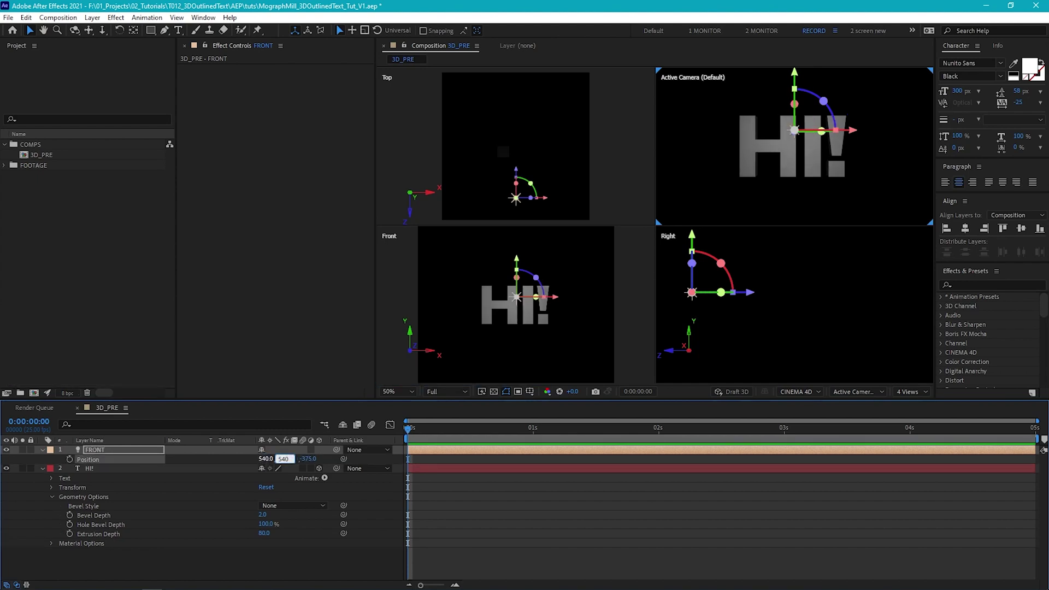
pyautogui.press('Return')
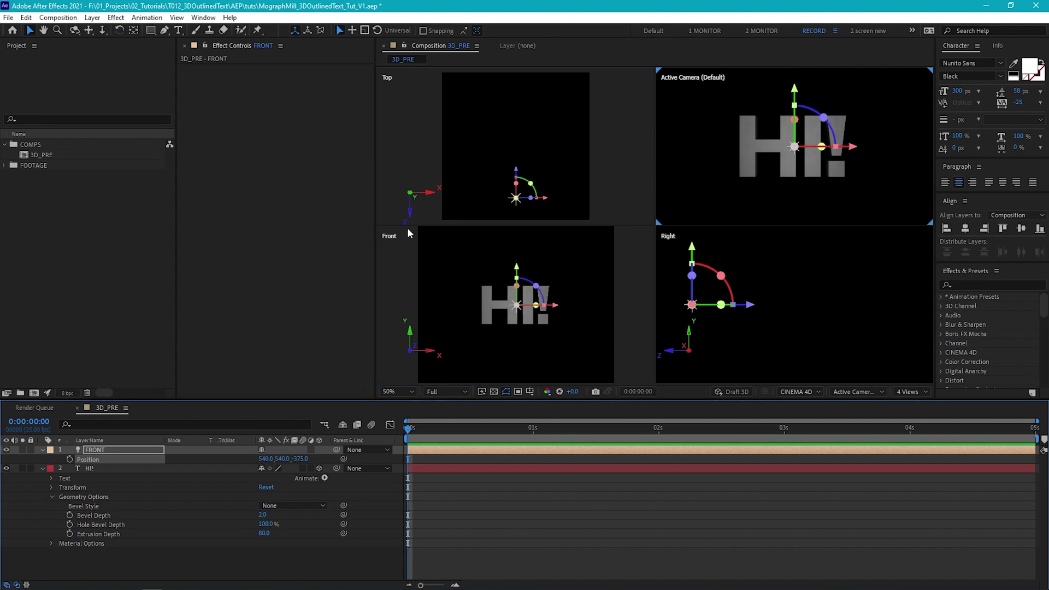
pyautogui.click(628, 188)
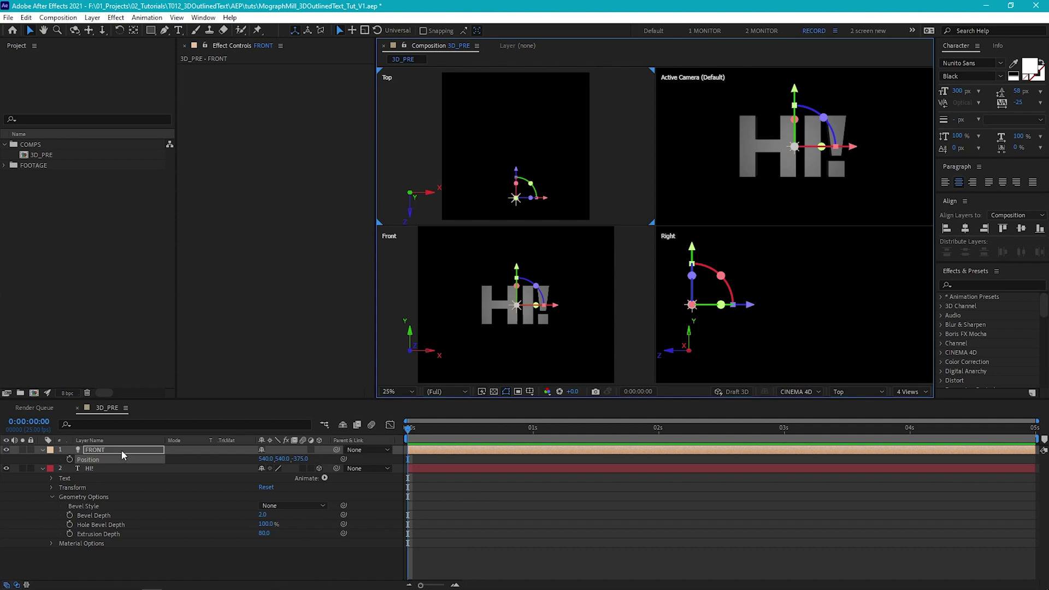
# Duplicate the FRONT light and rename the copy RIGHT
pyautogui.hotkey('ctrl', 'd')
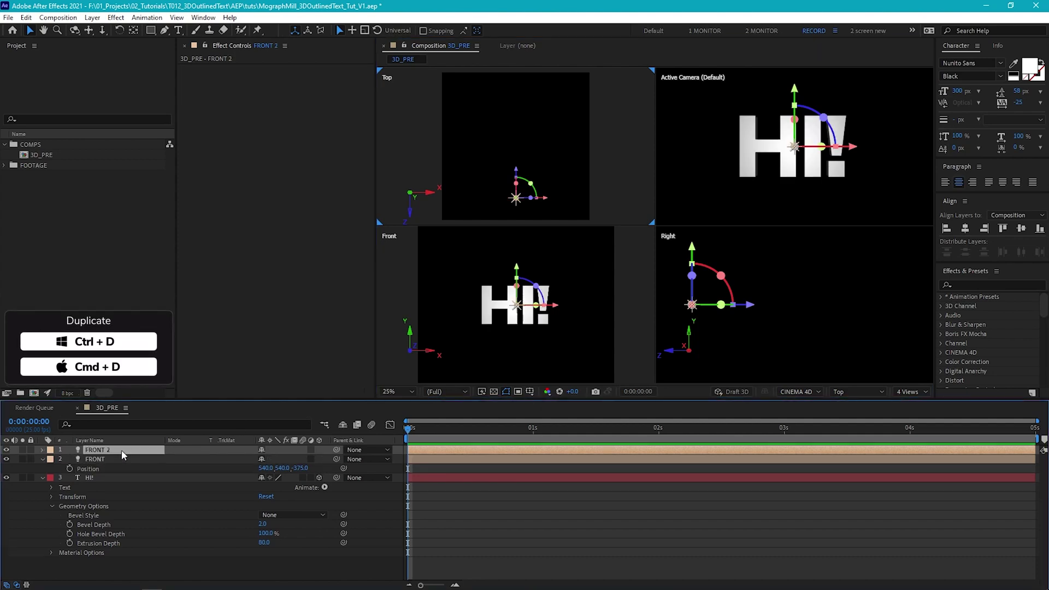
pyautogui.press('Return')
pyautogui.write('RIGHT')
pyautogui.press('Return')
# Change the RIGHT light's color to green 00FF24 and move it to the right of the text, slightly behind it
pyautogui.click(42, 450)
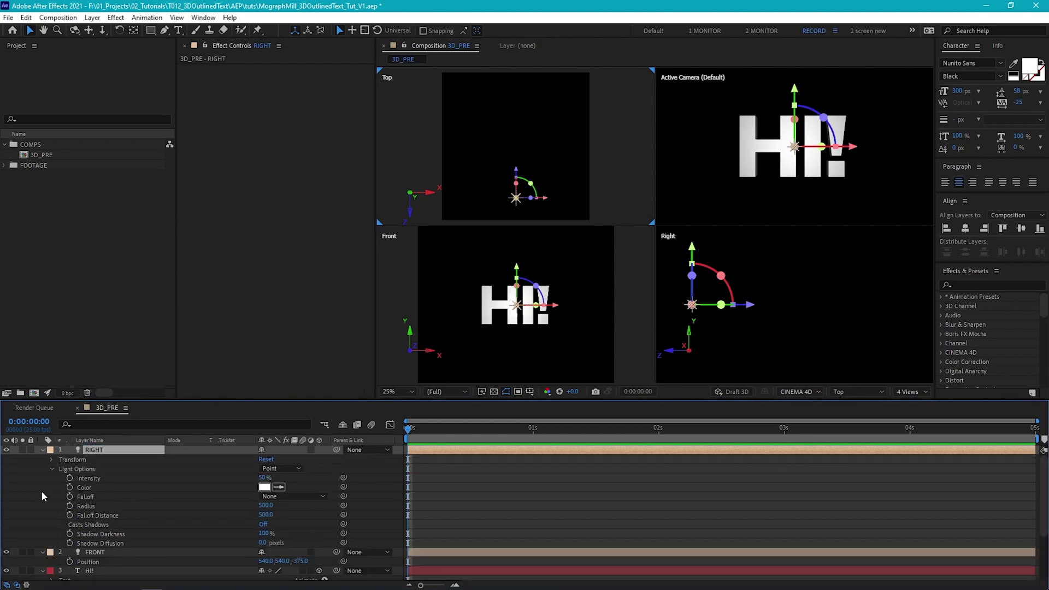
pyautogui.click(264, 486)
pyautogui.click(578, 469)
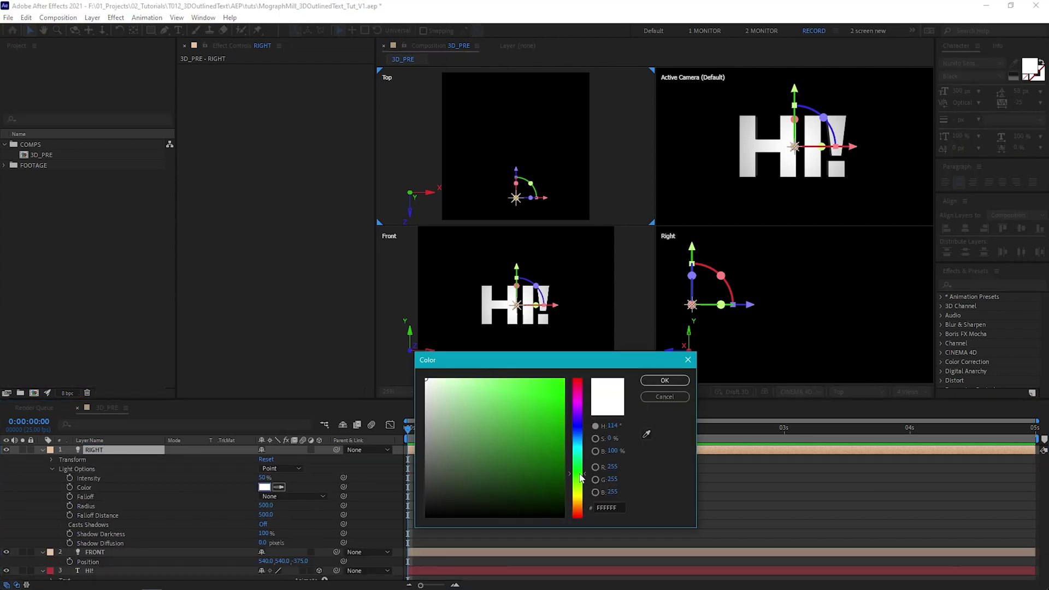
pyautogui.moveTo(562, 455); pyautogui.dragTo(576, 378)
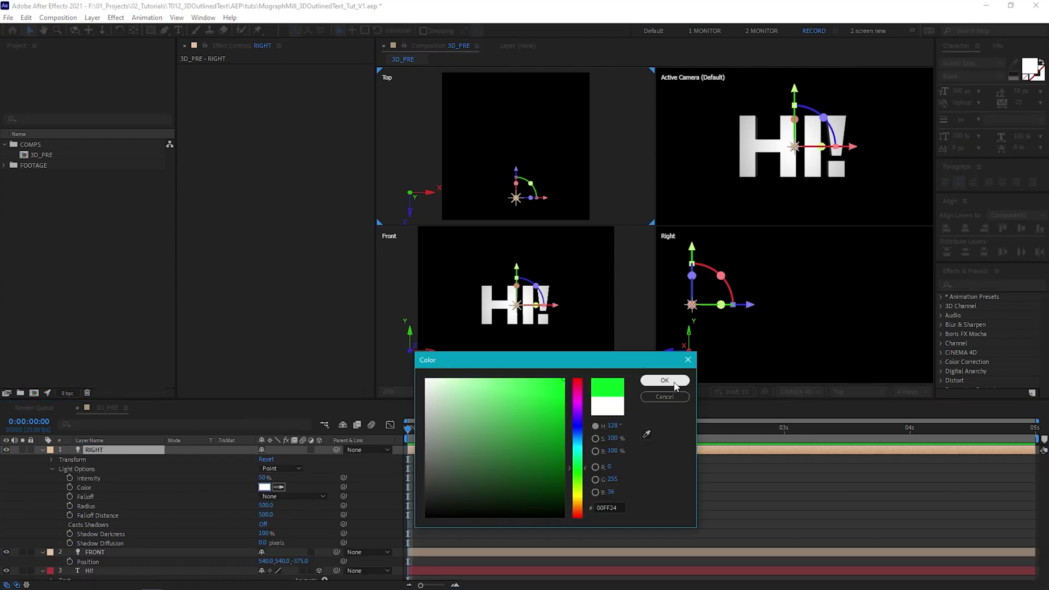
pyautogui.click(664, 380)
pyautogui.moveTo(516, 172); pyautogui.dragTo(607, 148)
pyautogui.moveTo(855, 309); pyautogui.dragTo(860, 309)
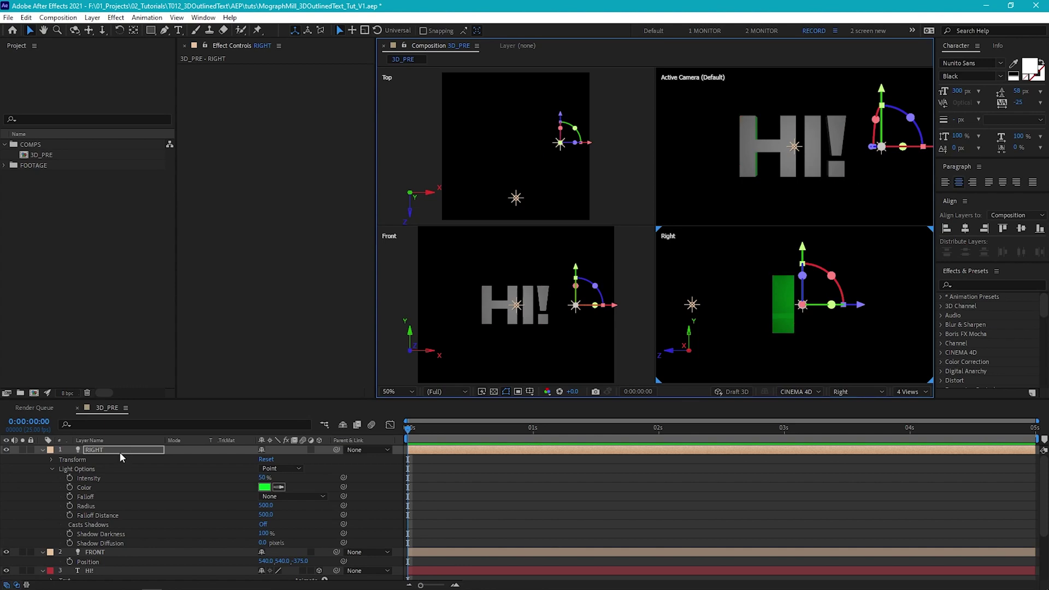
# Duplicate the RIGHT light, rename the copy LEFT, and move it horizontally to the left side of the text
pyautogui.press('Return')
pyautogui.hotkey('ctrl', 'd')
pyautogui.press('Return')
pyautogui.write('LEFT')
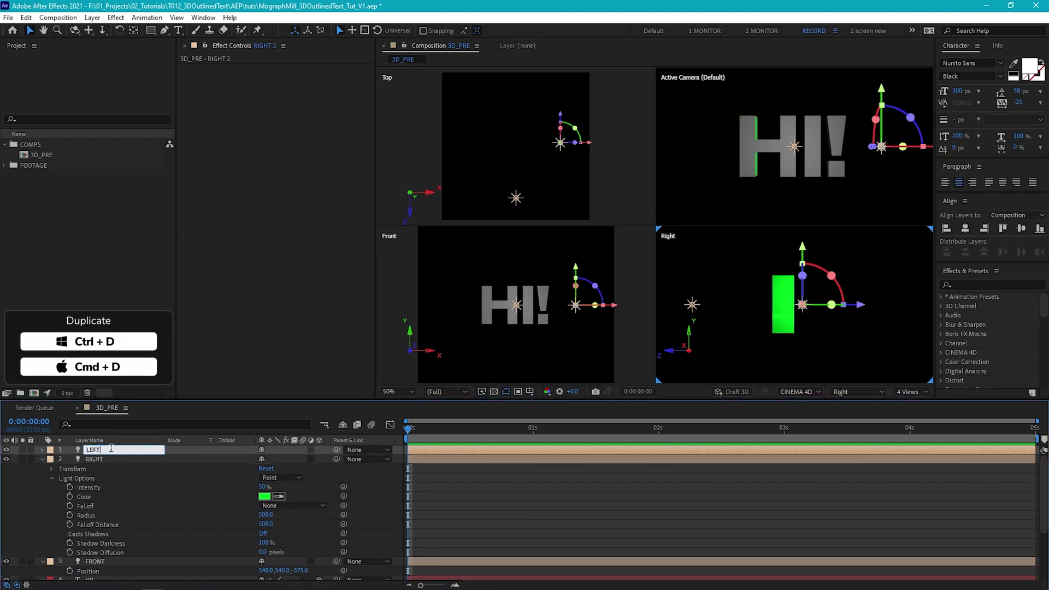
pyautogui.press('Return')
pyautogui.moveTo(615, 309); pyautogui.dragTo(456, 312)
pyautogui.click(43, 459)
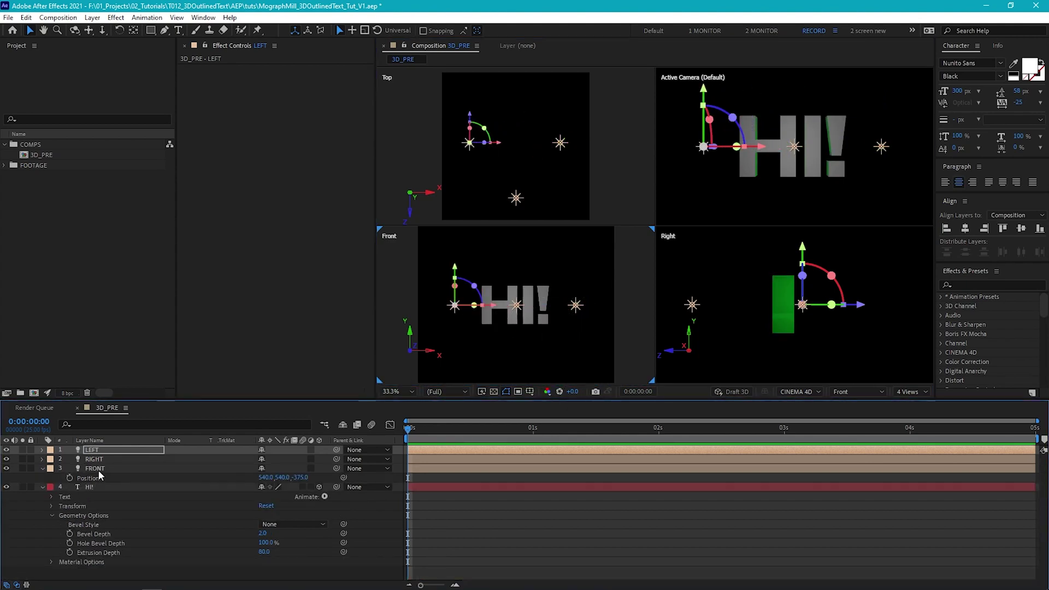
# Duplicate the FRONT light and rename the copy BOTTOM
pyautogui.click(98, 470)
pyautogui.hotkey('ctrl', 'd')
pyautogui.write('BOTTOM')
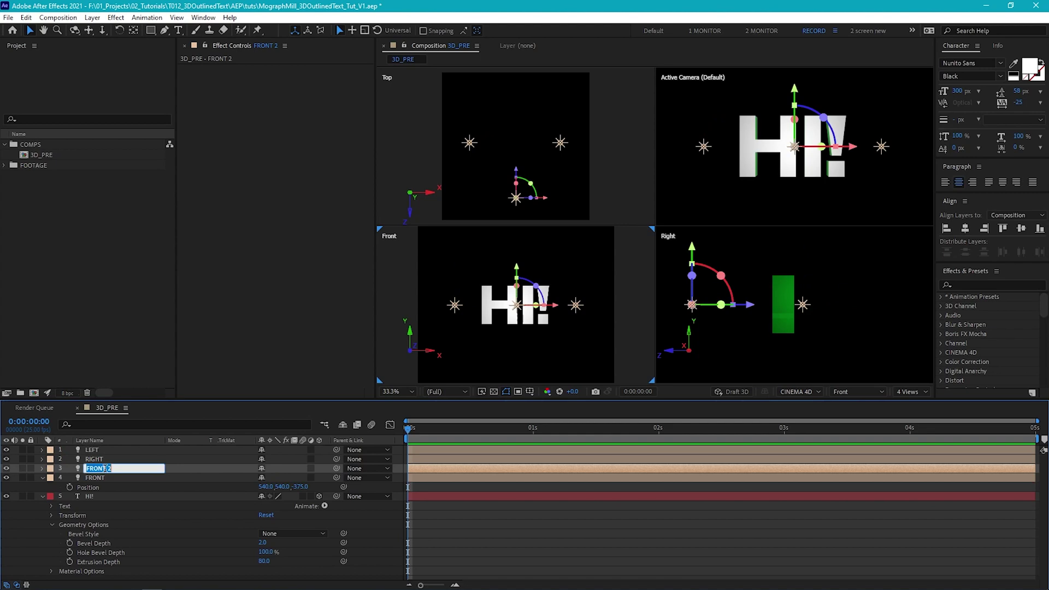
pyautogui.press('Return')
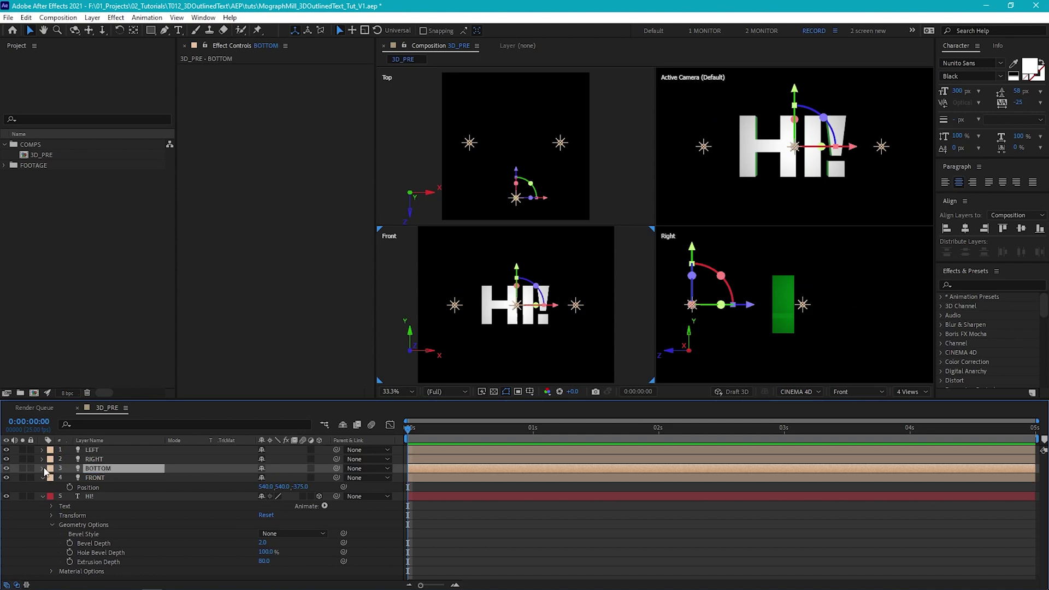
# Change the BOTTOM light's color to red FF0000 and move it below the text, slightly behind it
pyautogui.click(42, 468)
pyautogui.click(51, 487)
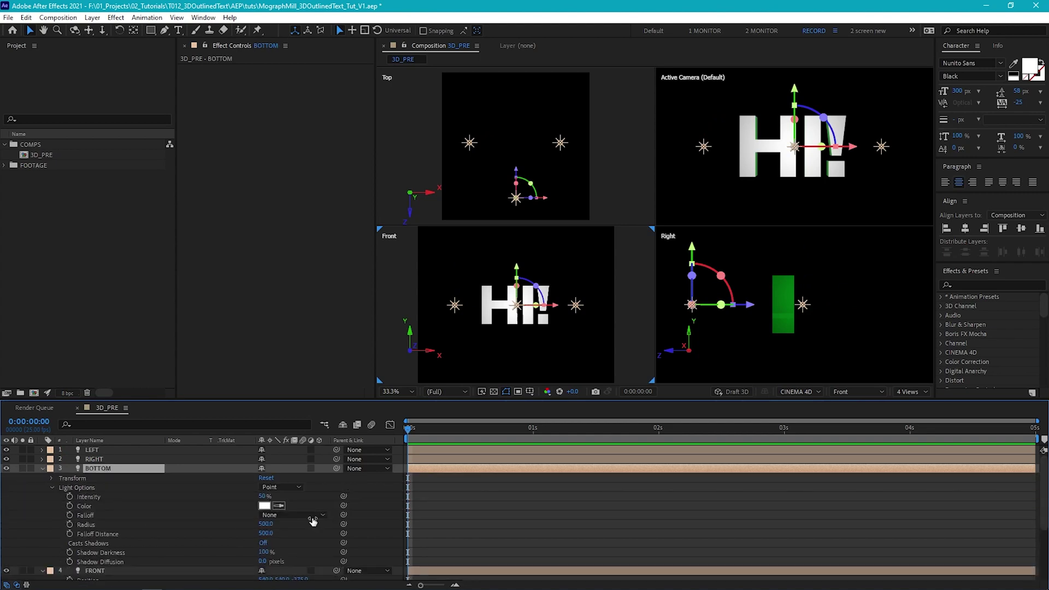
pyautogui.click(265, 505)
pyautogui.click(552, 430)
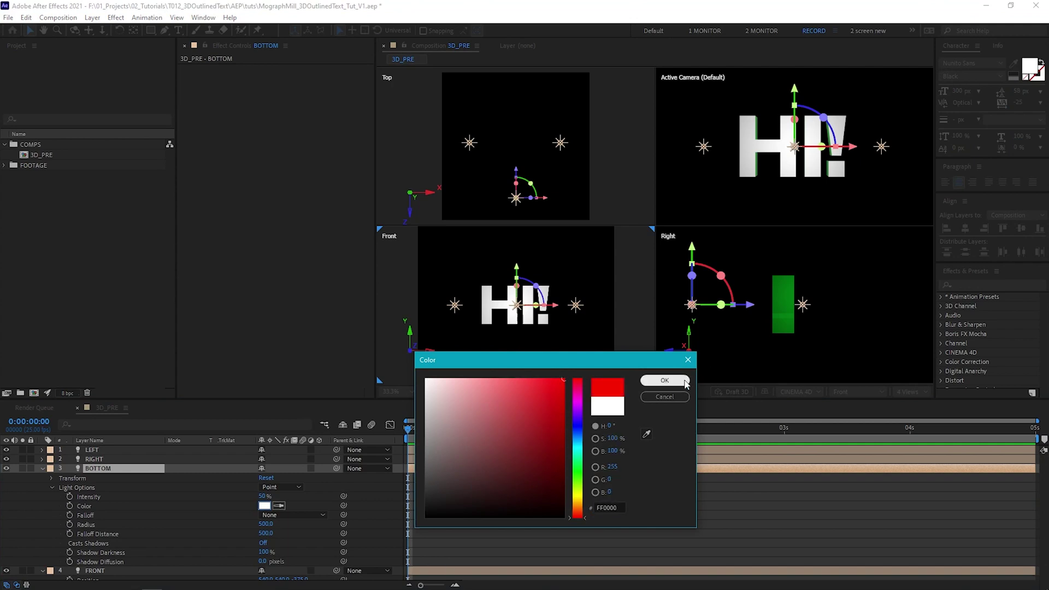
pyautogui.click(665, 382)
pyautogui.moveTo(516, 274); pyautogui.dragTo(521, 312)
pyautogui.moveTo(516, 171); pyautogui.dragTo(517, 114)
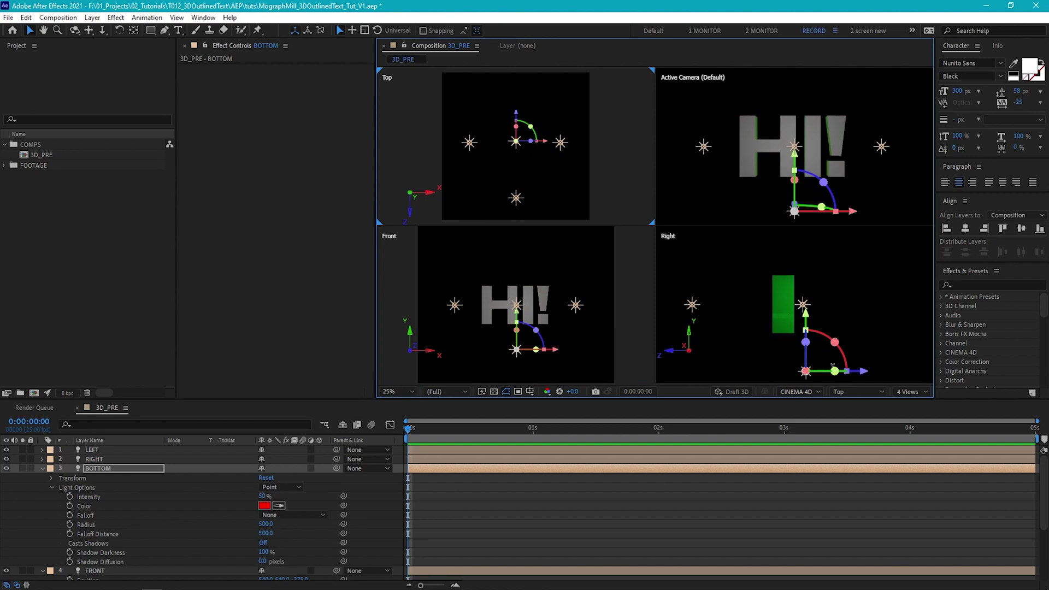
# Duplicate the BOTTOM light, rename the copy TOP, and move it vertically above the text
pyautogui.click(41, 469)
pyautogui.hotkey('ctrl', 'd')
pyautogui.press('Return')
pyautogui.write('TOP')
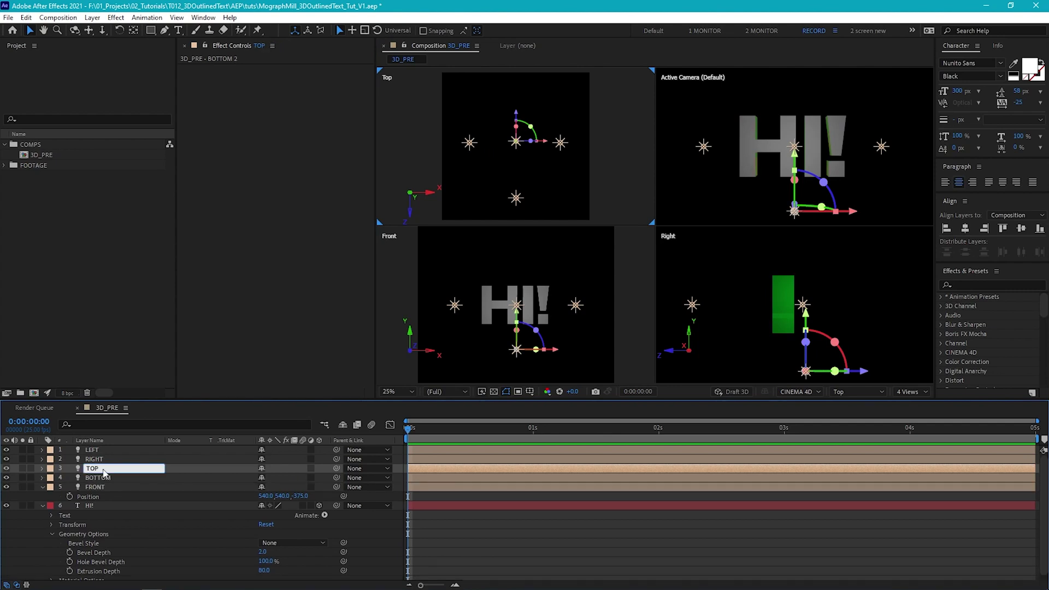
pyautogui.press('Return')
pyautogui.moveTo(523, 322); pyautogui.dragTo(518, 219)
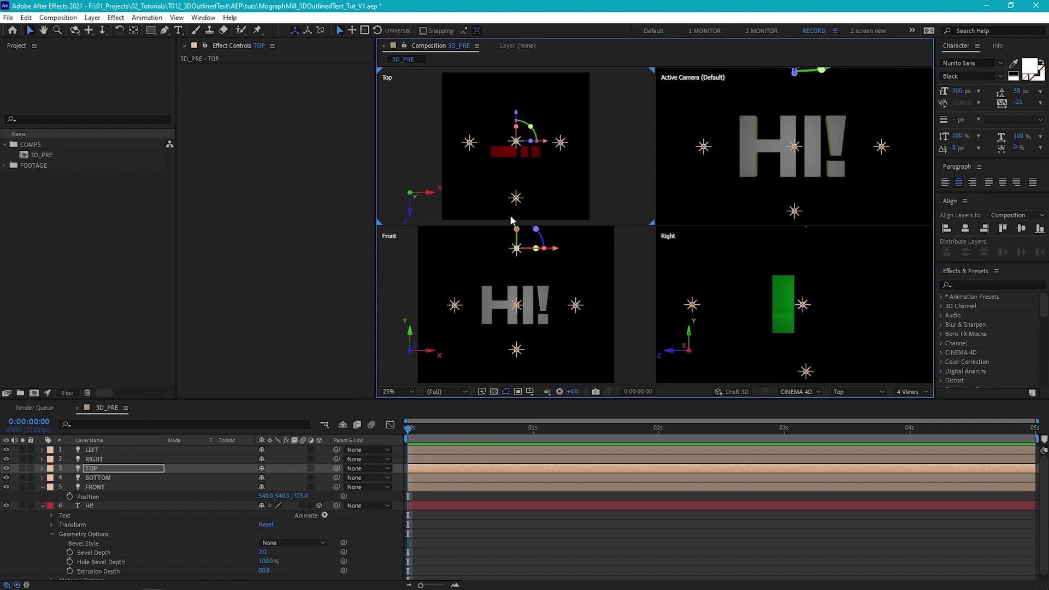
# In the HI! text's material options, set Diffuse to 100% and Ambient, Specular Intensity, Specular Shininess, Metal and Reflection Sharpness to 0%
pyautogui.click(50, 533)
pyautogui.click(51, 544)
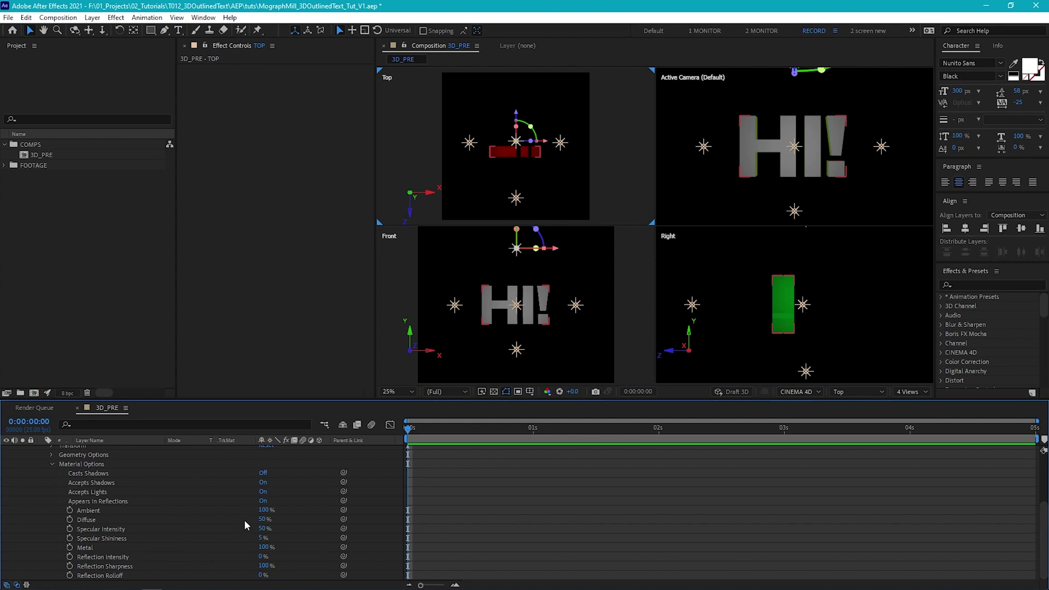
pyautogui.moveTo(263, 509); pyautogui.dragTo(246, 565)
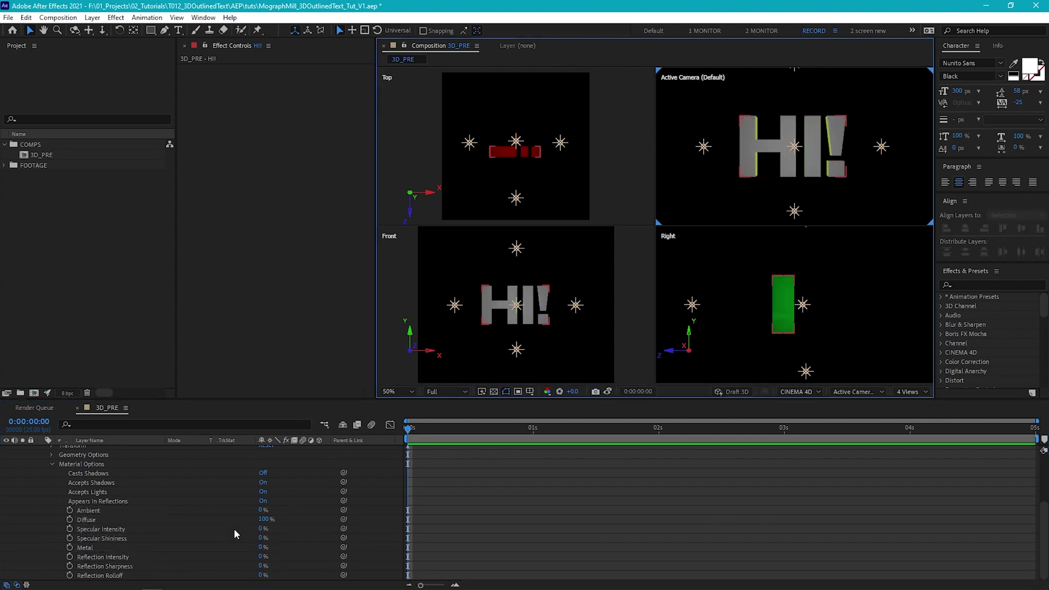
# Switch the composition viewer from four views to a single Active Camera view
pyautogui.click(915, 391)
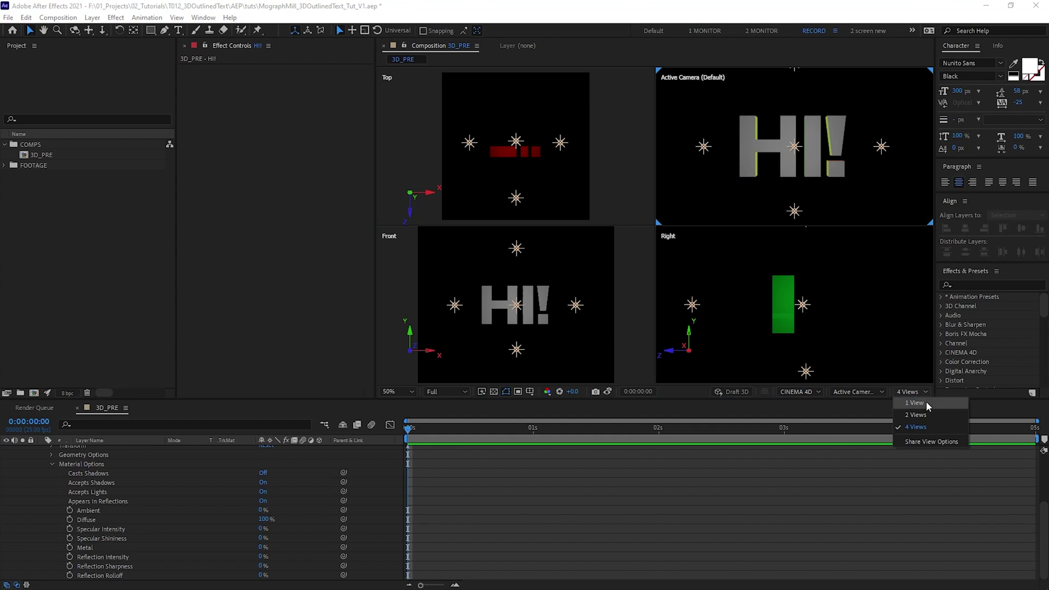
pyautogui.click(926, 403)
pyautogui.scroll(3, 150, 521)
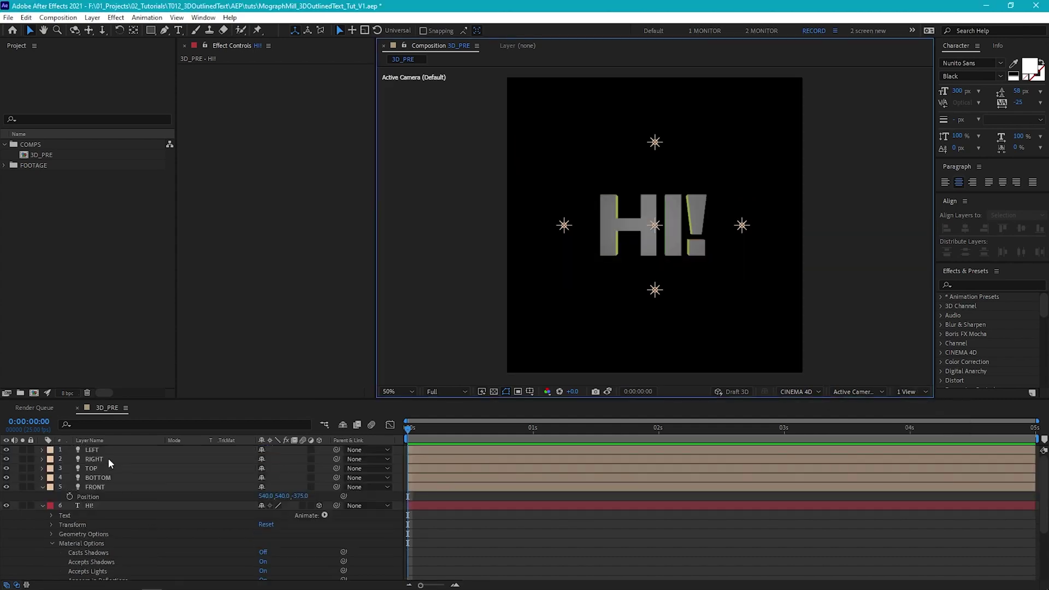
# Create a two-node camera with a focal length of 500 mm
pyautogui.click(93, 18)
pyautogui.moveTo(96, 29)
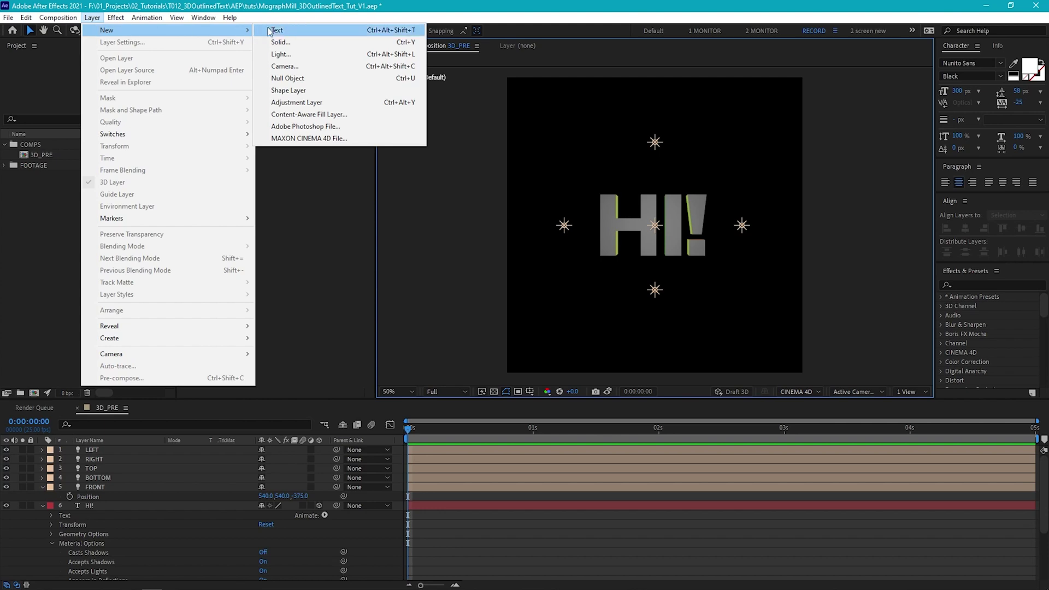
pyautogui.click(302, 65)
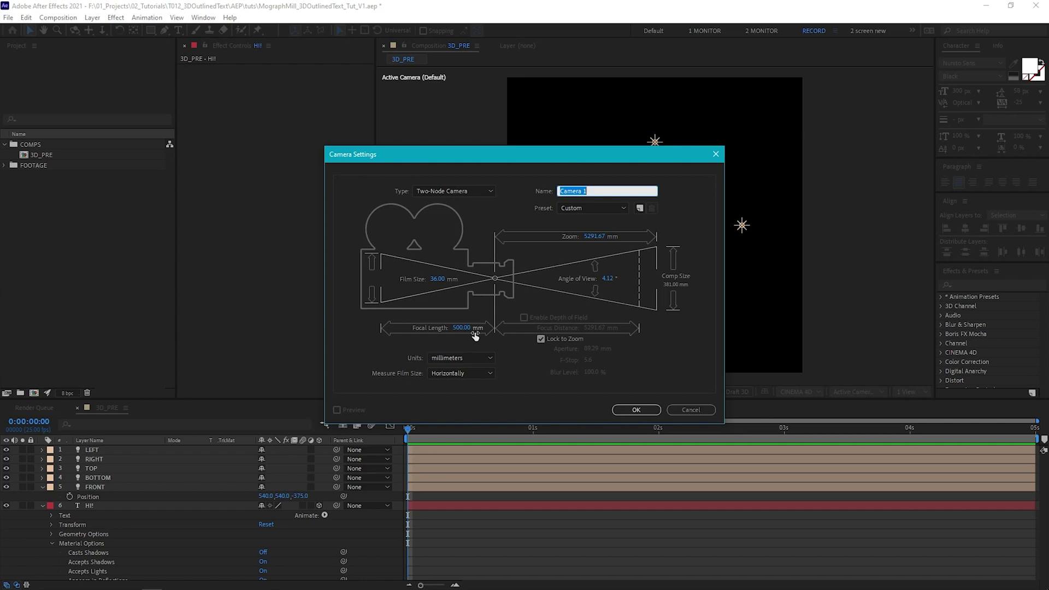
pyautogui.click(636, 410)
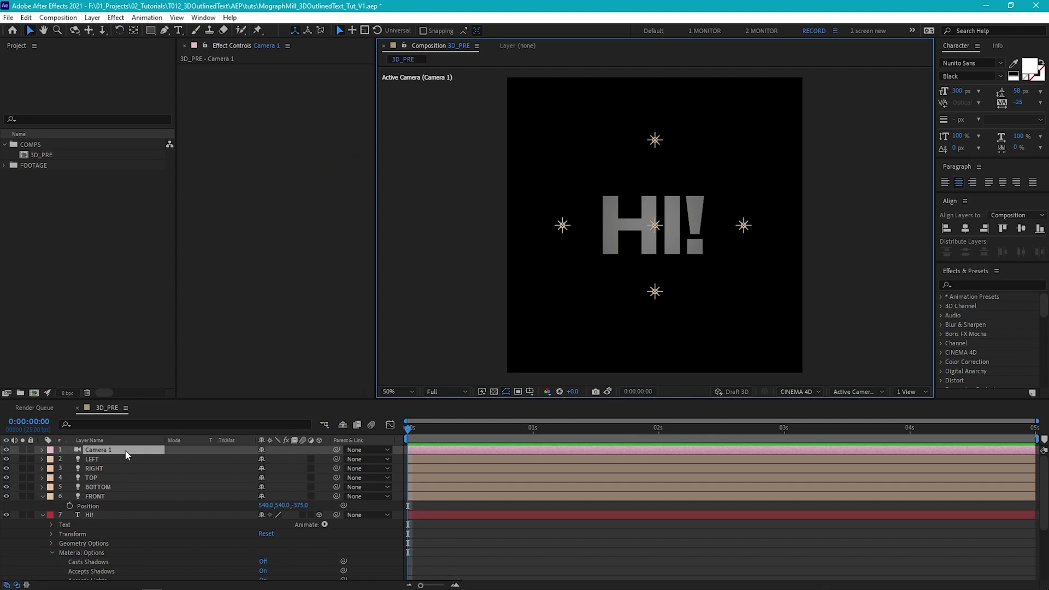
# Add a 3D null object, parent Camera 1 to it, and rename the null cam ctrl
pyautogui.hotkey('ctrl', 'alt', 'shift', 'y')
pyautogui.click(319, 449)
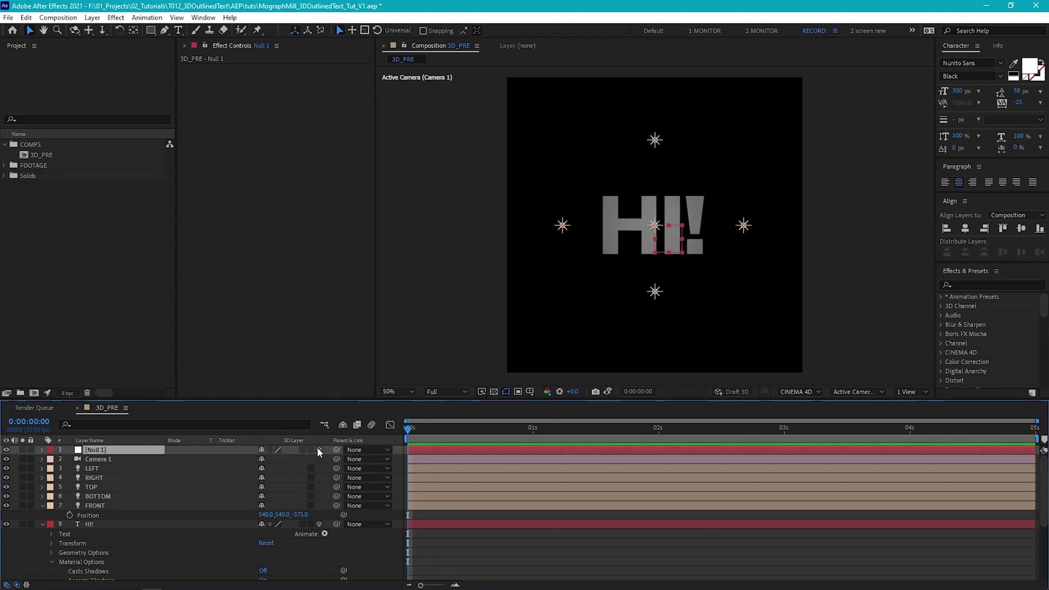
pyautogui.moveTo(336, 459); pyautogui.dragTo(96, 454)
pyautogui.press('Return')
pyautogui.write('cam ctrl')
pyautogui.press('Return')
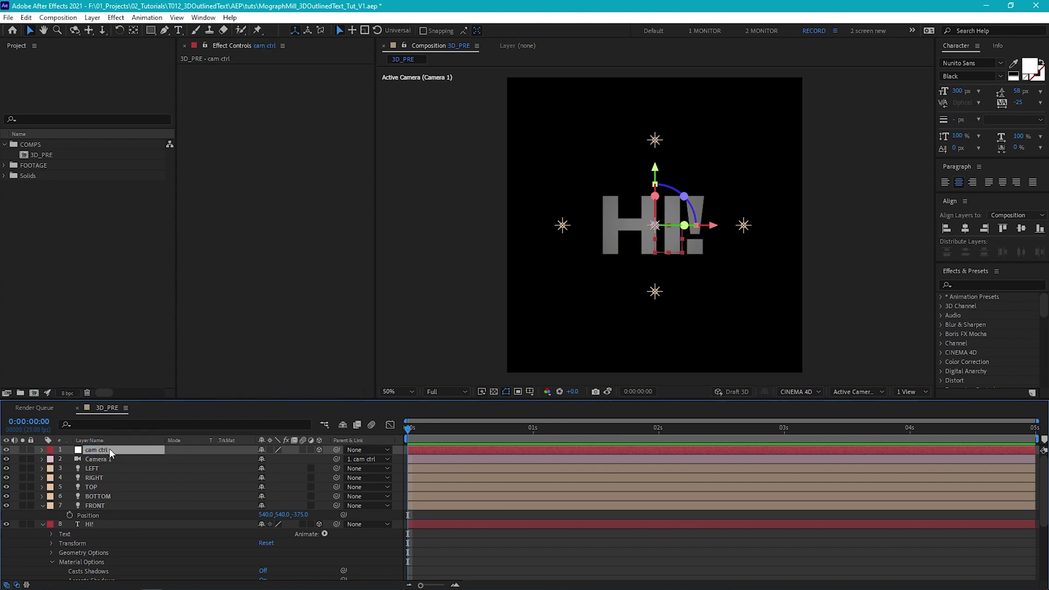
# Rotate the cam ctrl null to 20° in X and -14° in Y, leaving Z Rotation at 0°
pyautogui.press('r')
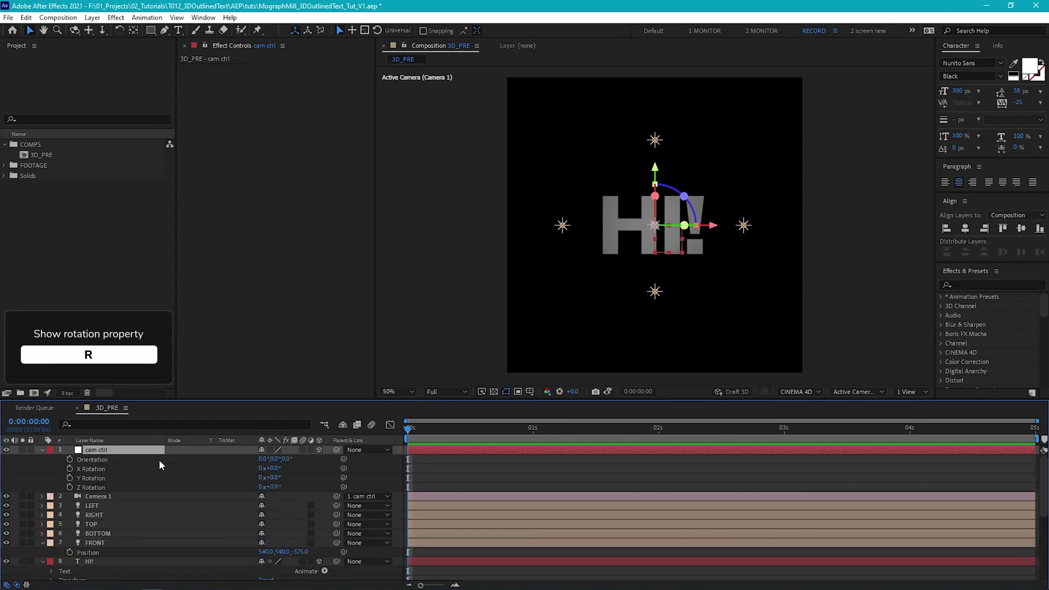
pyautogui.moveTo(276, 478)
pyautogui.mouseDown()
pyautogui.moveTo(276, 493)
pyautogui.moveTo(287, 468)
pyautogui.mouseUp()
pyautogui.click(272, 486)
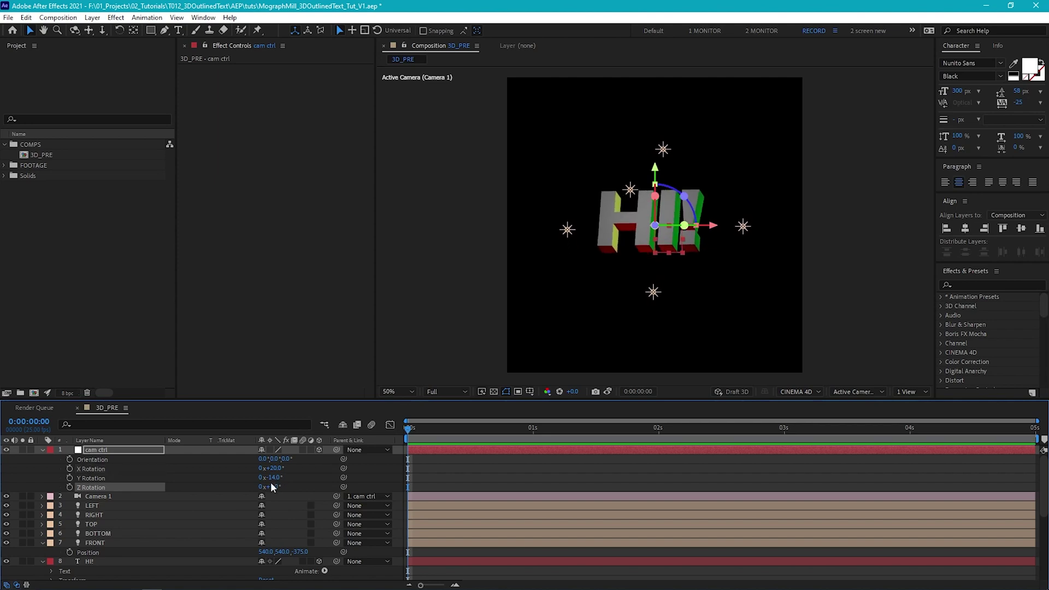
pyautogui.hotkey('ctrl', 'z')
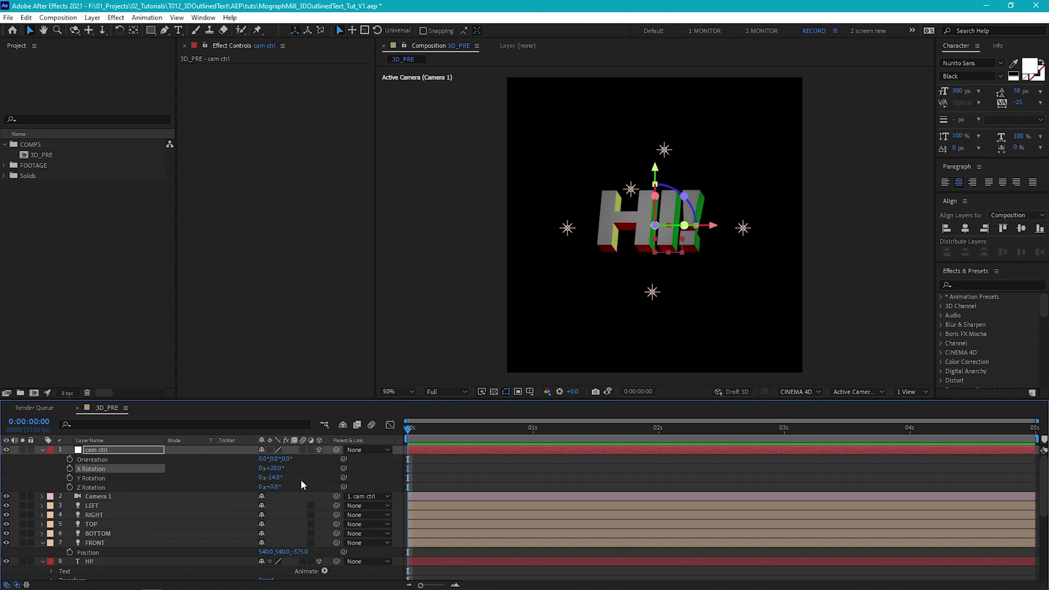
pyautogui.click(132, 450)
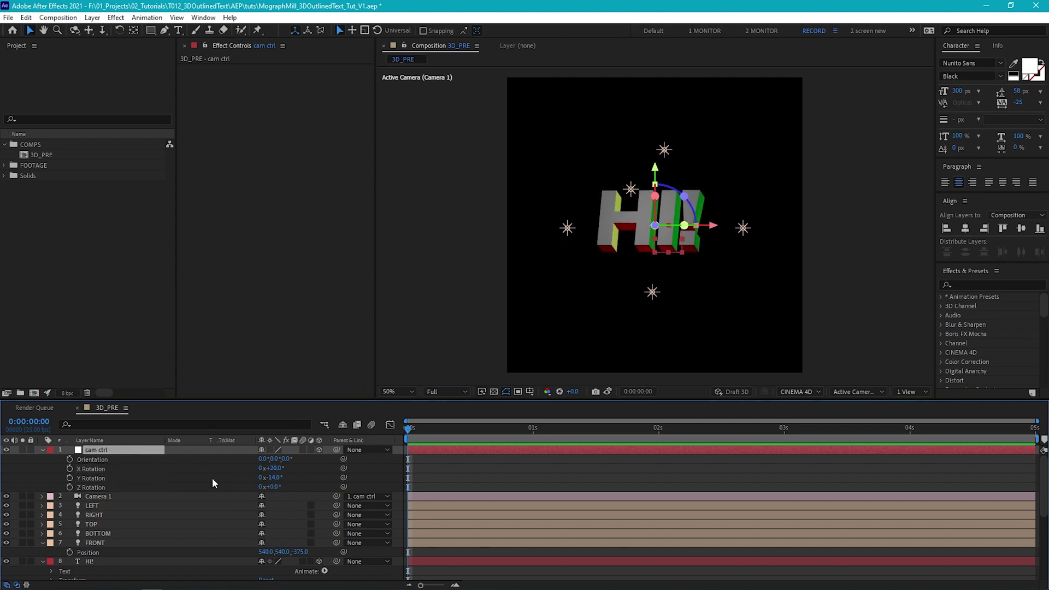
# Move Camera 1 closer to the text by setting its Z position to -8984
pyautogui.click(42, 496)
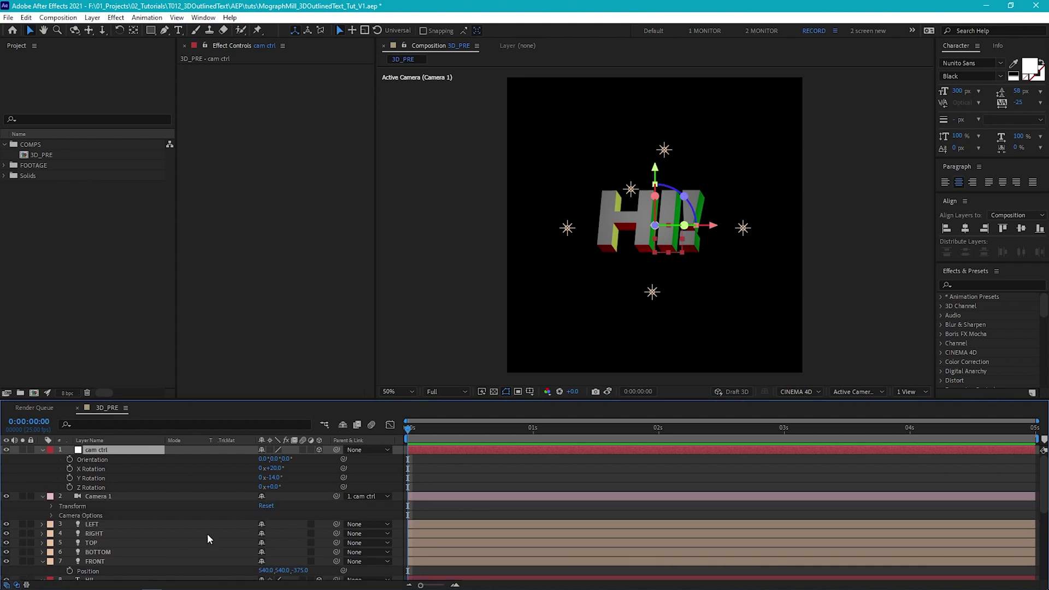
pyautogui.moveTo(293, 523); pyautogui.dragTo(515, 513)
pyautogui.moveTo(293, 524); pyautogui.dragTo(496, 516)
pyautogui.moveTo(276, 523); pyautogui.dragTo(464, 518)
pyautogui.moveTo(290, 524); pyautogui.dragTo(830, 483)
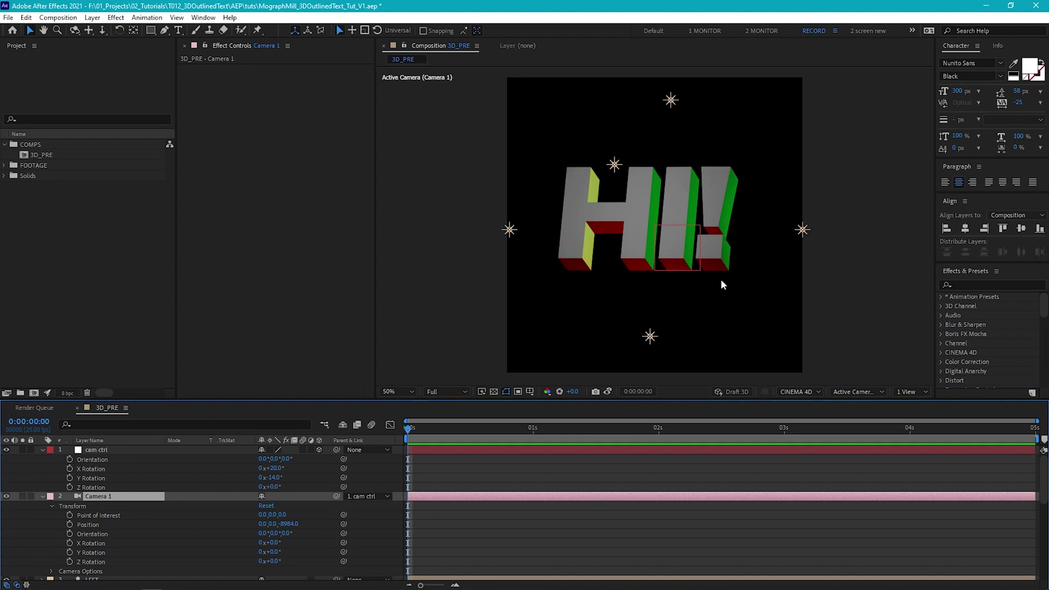
# Create a new composition from 3D_PRE and name it MAIN
pyautogui.click(55, 156)
pyautogui.moveTo(59, 158); pyautogui.dragTo(34, 394)
pyautogui.hotkey('ctrl', 'k')
pyautogui.write('MAIN')
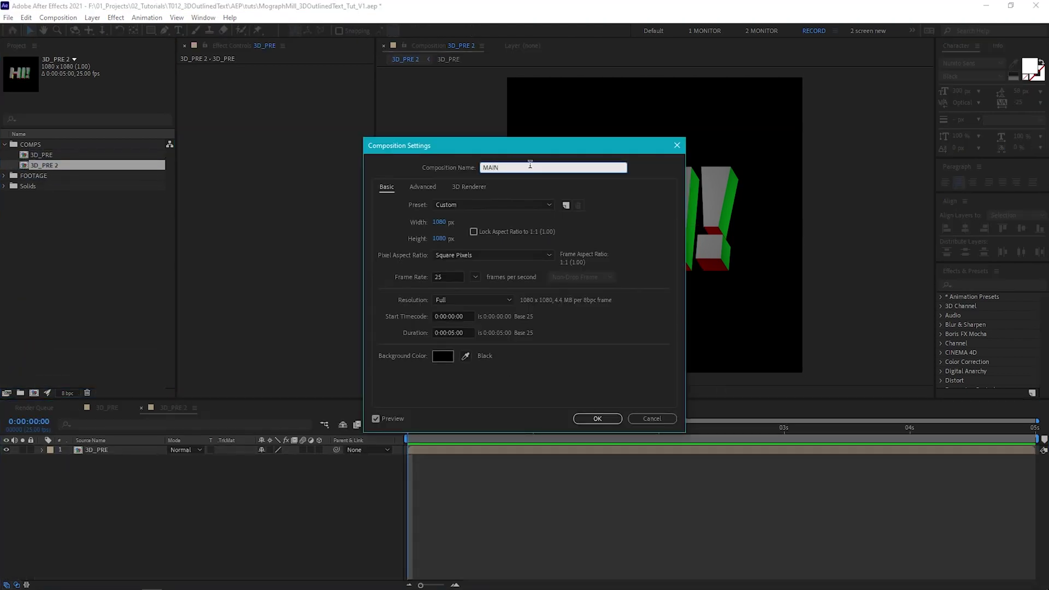
pyautogui.press('Return')
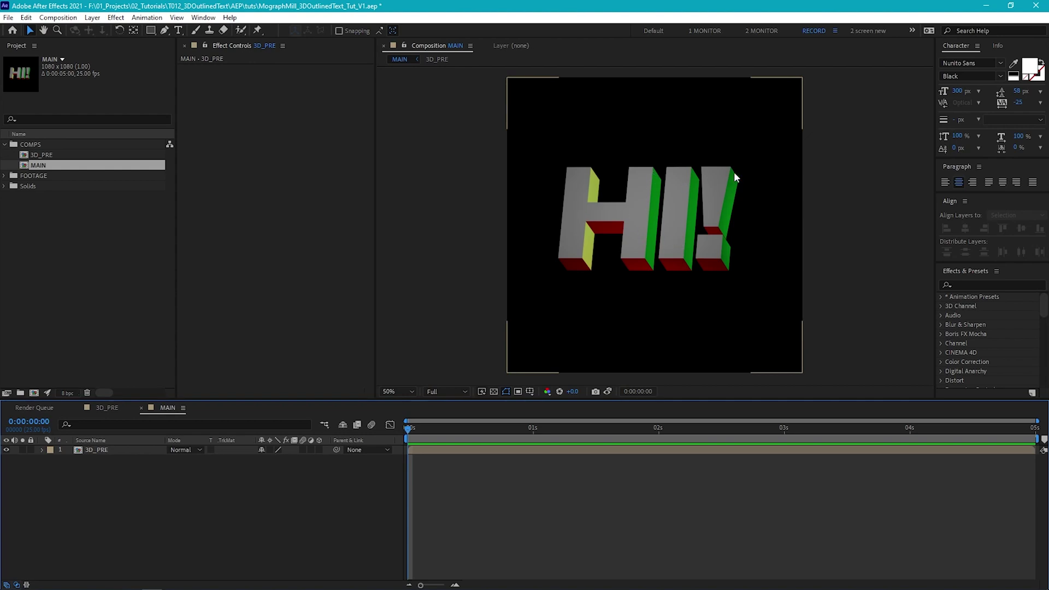
# Duplicate the 3D_PRE layer twice and name the three layers OUTLINES, FACE and EXTRUDE from top to bottom
pyautogui.click(103, 451)
pyautogui.hotkey('ctrl', 'd')
pyautogui.hotkey('ctrl', 'd')
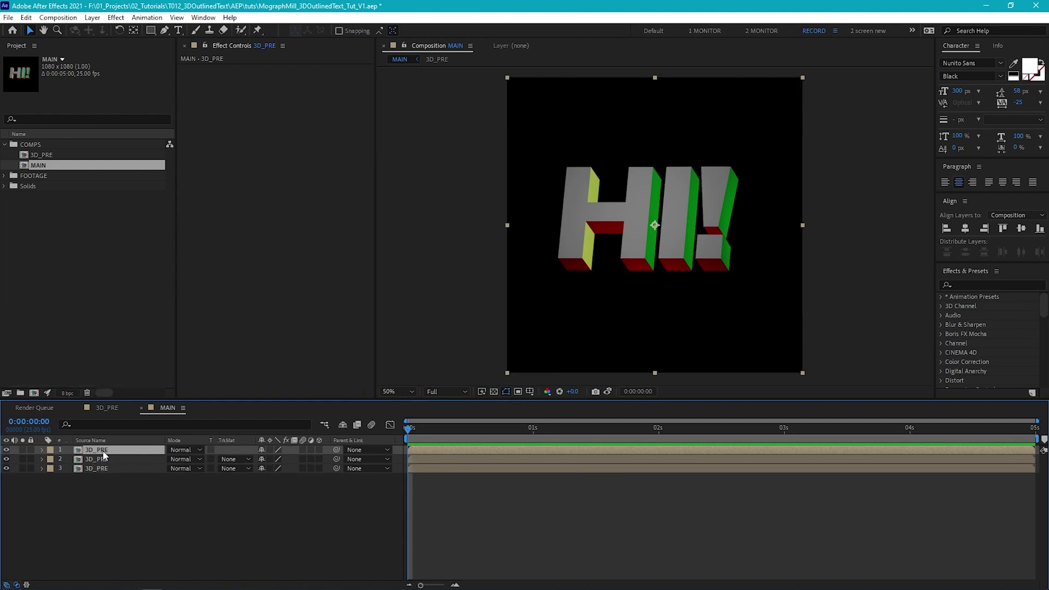
pyautogui.press('Return')
pyautogui.write('OUTLINE')
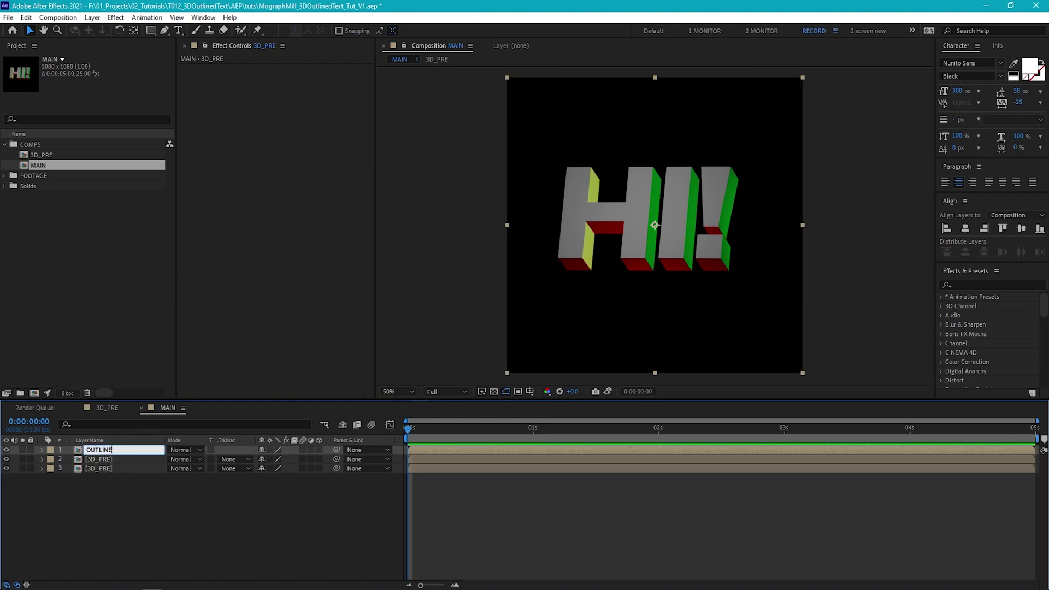
pyautogui.write('S')
pyautogui.press('Tab')
pyautogui.write('FACE')
pyautogui.press('Tab')
pyautogui.write('EXTRUDE')
pyautogui.press('Return')
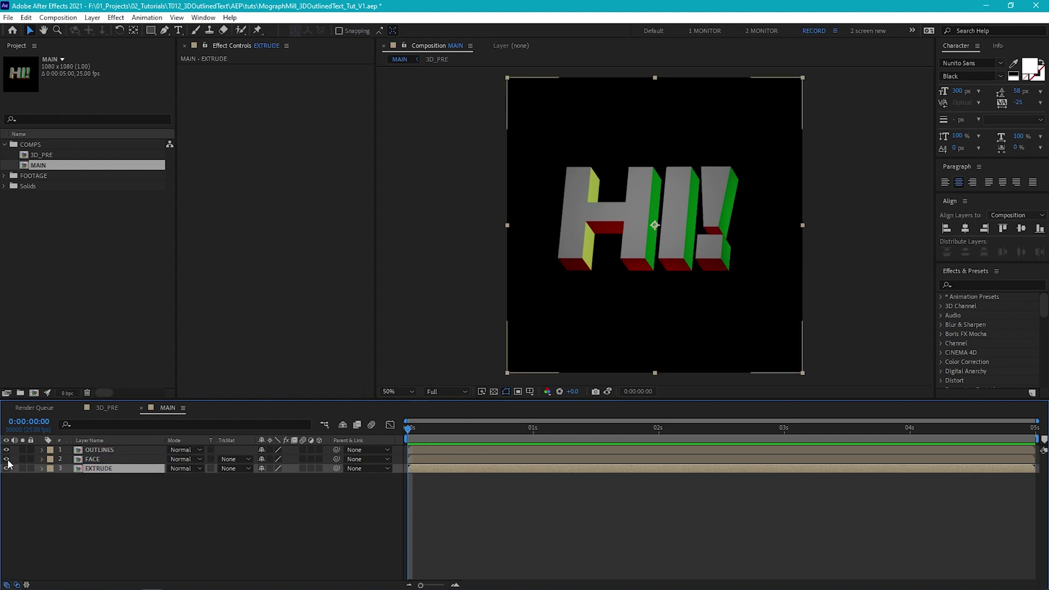
# Hide the FACE and EXTRUDE layers and apply the Find Edges effect to OUTLINES
pyautogui.click(77, 519)
pyautogui.click(100, 450)
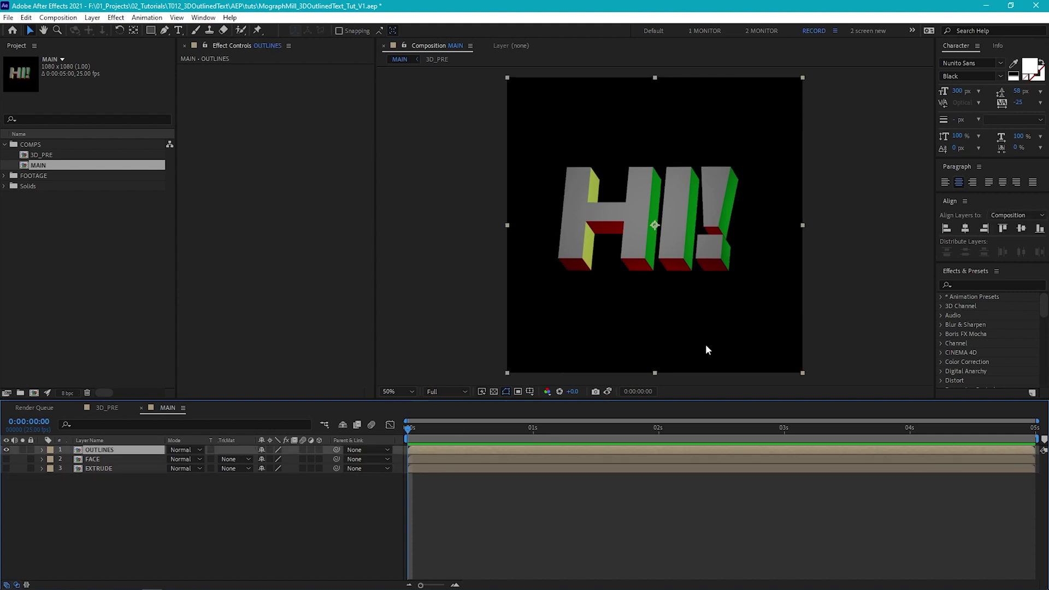
pyautogui.click(116, 17)
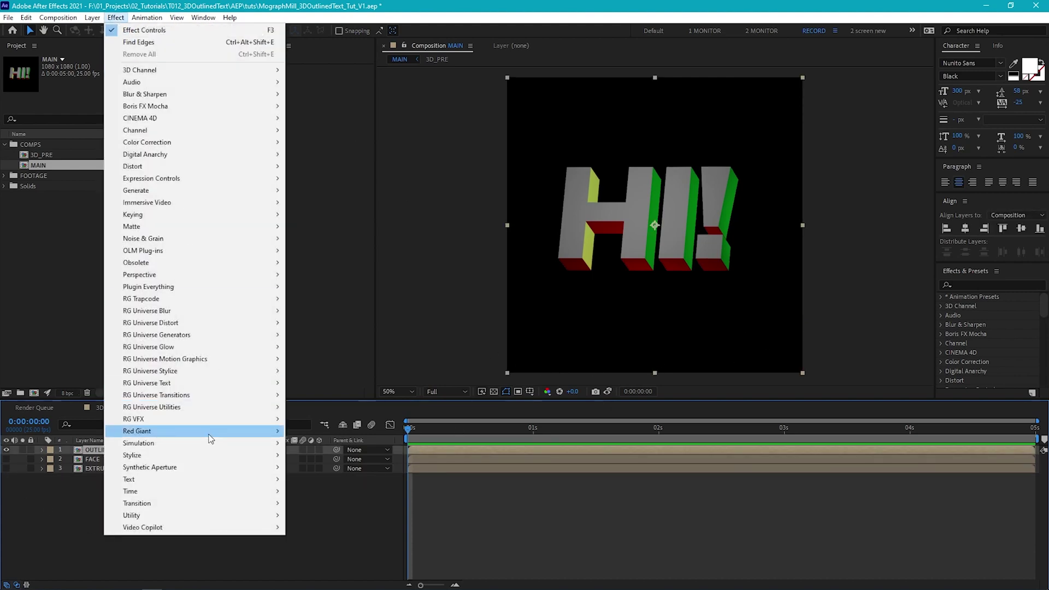
pyautogui.moveTo(206, 454)
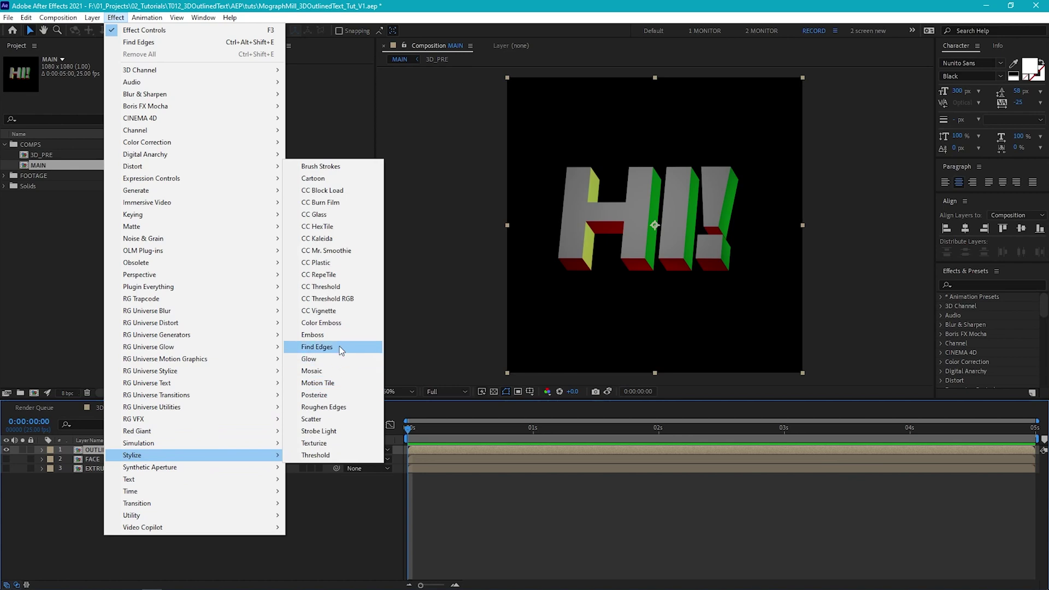
pyautogui.click(339, 348)
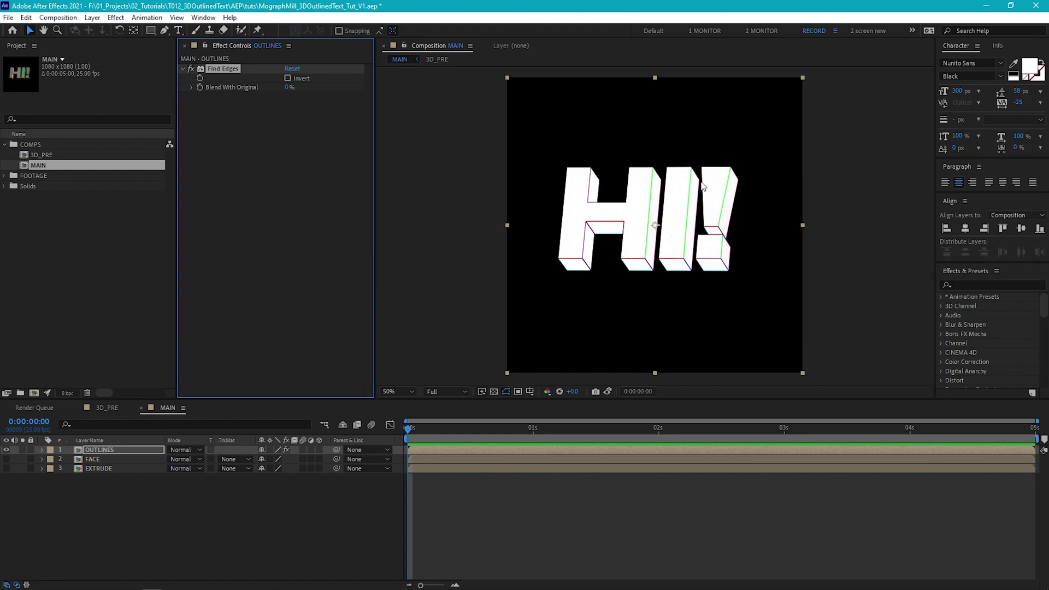
# Create a pale pink FFD9ED solid at composition size and place it beneath all the other layers as the background
pyautogui.click(122, 523)
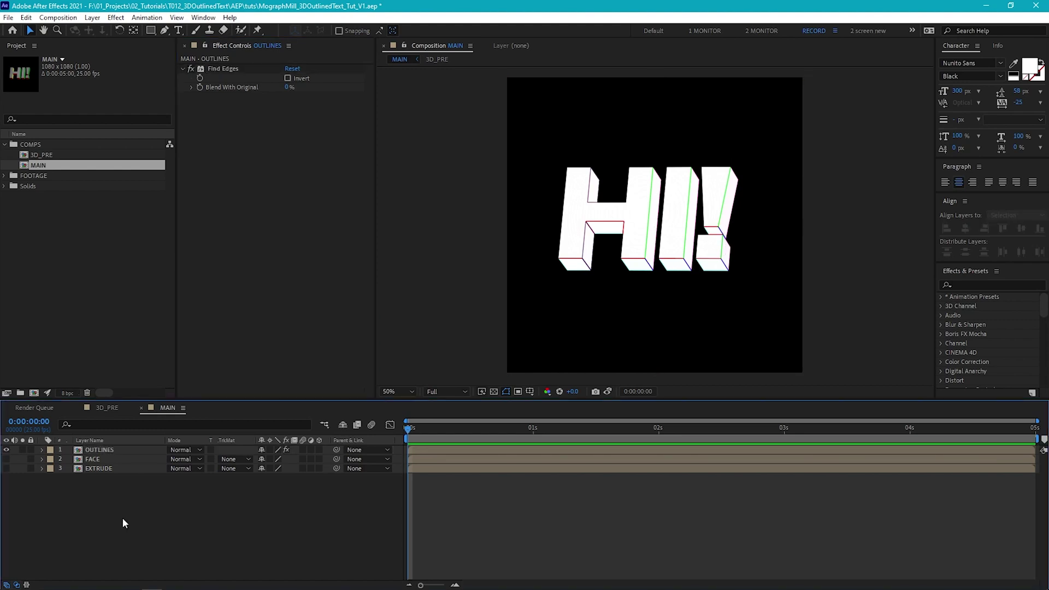
pyautogui.hotkey('ctrl', 'y')
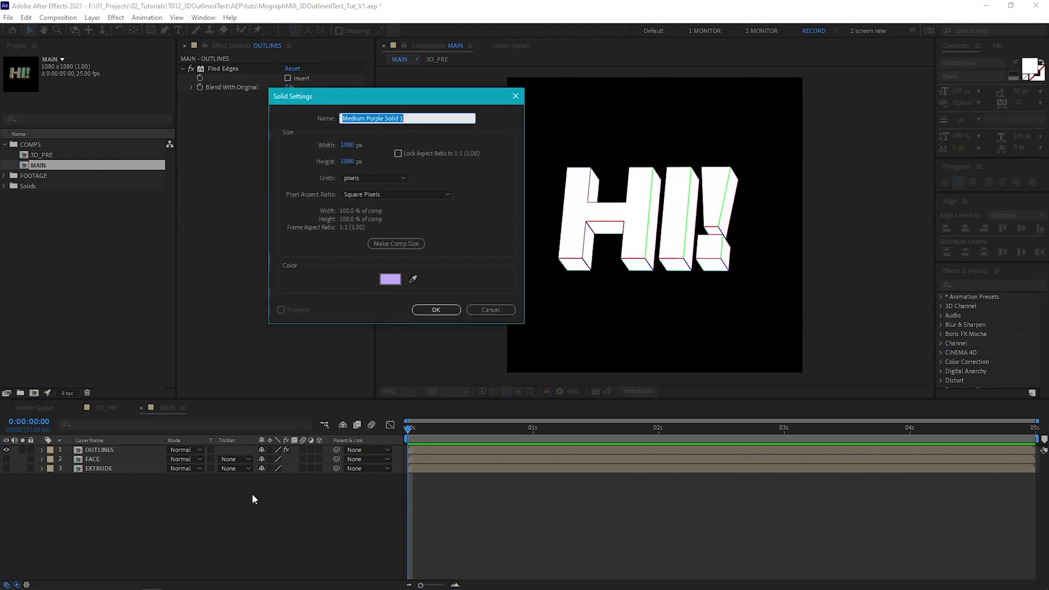
pyautogui.click(390, 279)
pyautogui.moveTo(580, 418); pyautogui.dragTo(577, 391)
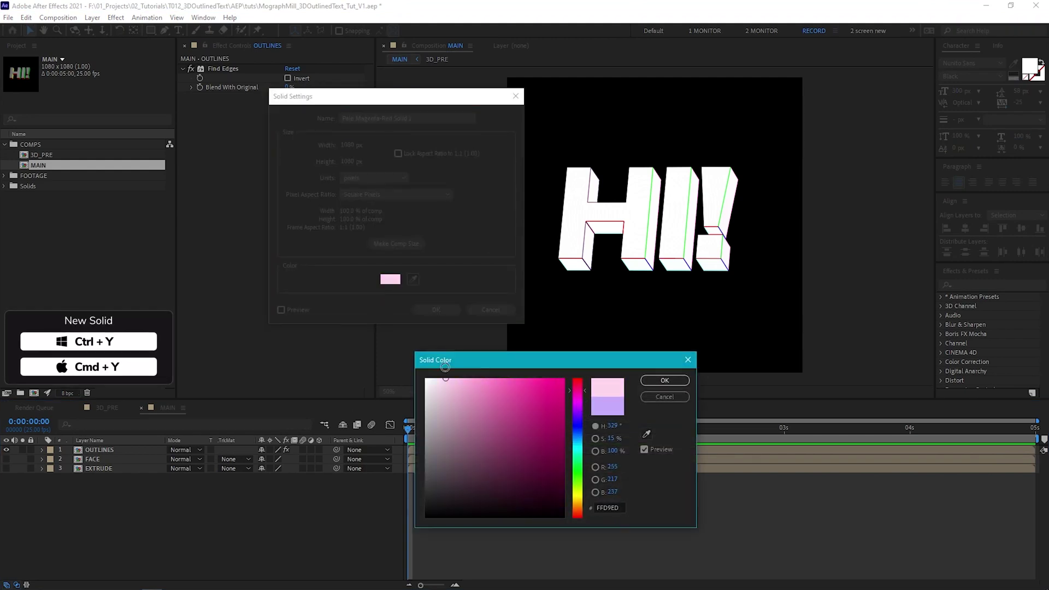
pyautogui.click(686, 360)
pyautogui.click(436, 310)
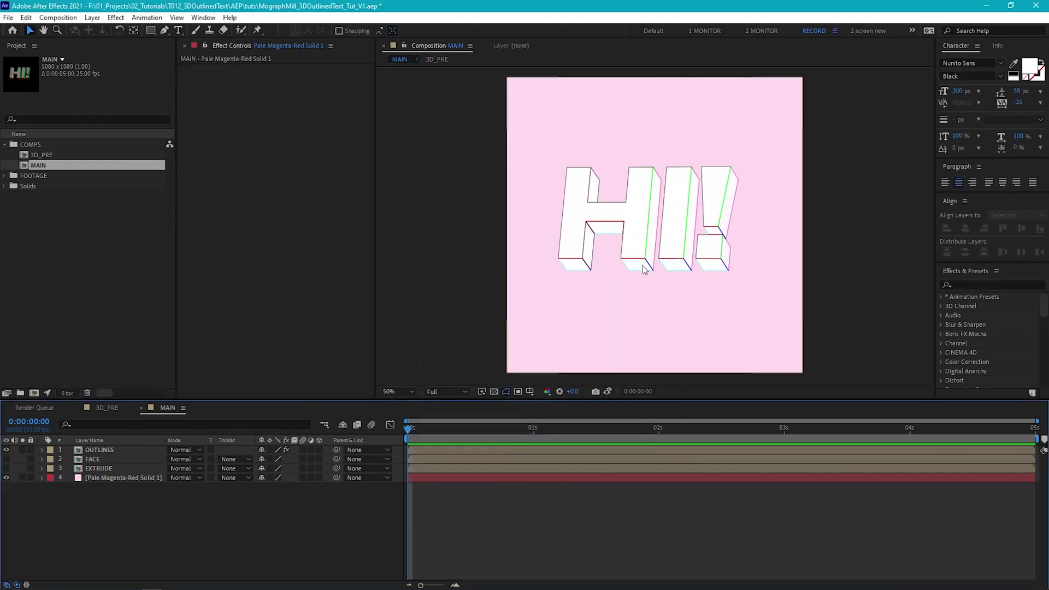
# Create a 1080 × 1080 px saturated purple solid in the 3D_PRE composition
pyautogui.press('.')
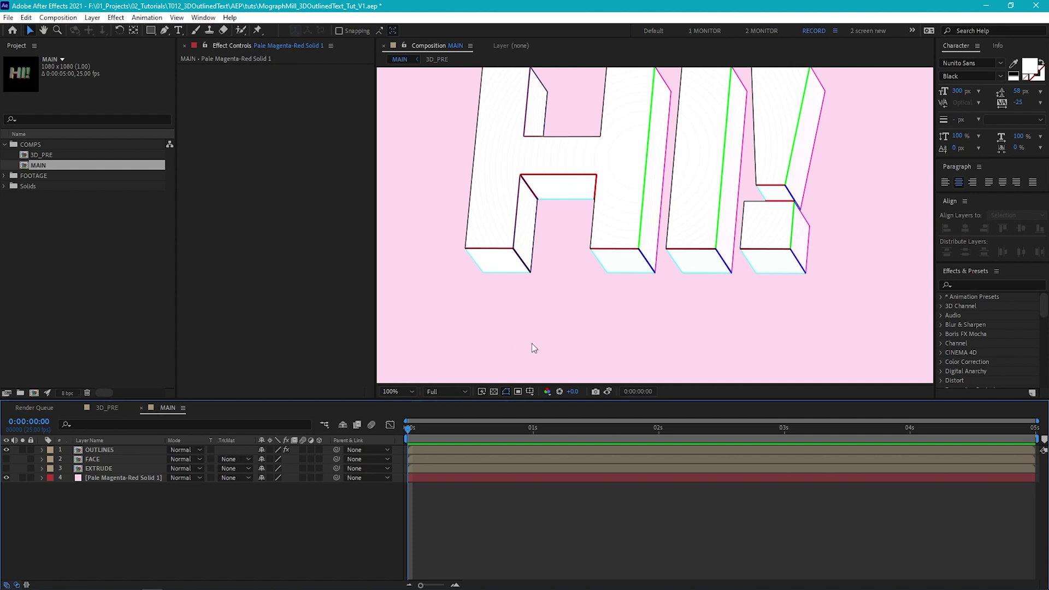
pyautogui.click(108, 408)
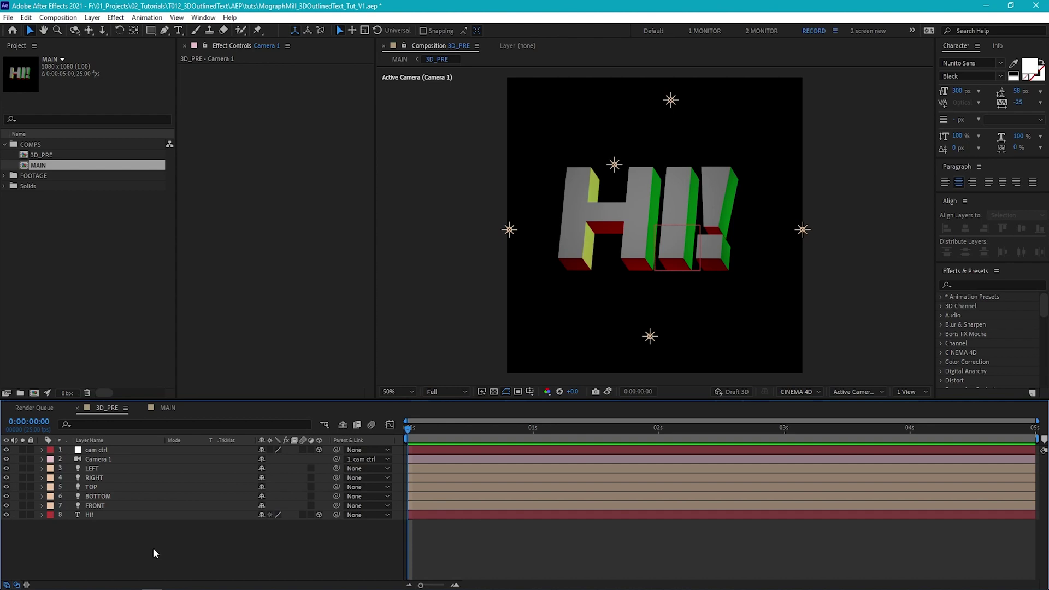
pyautogui.hotkey('ctrl', 'y')
pyautogui.click(390, 280)
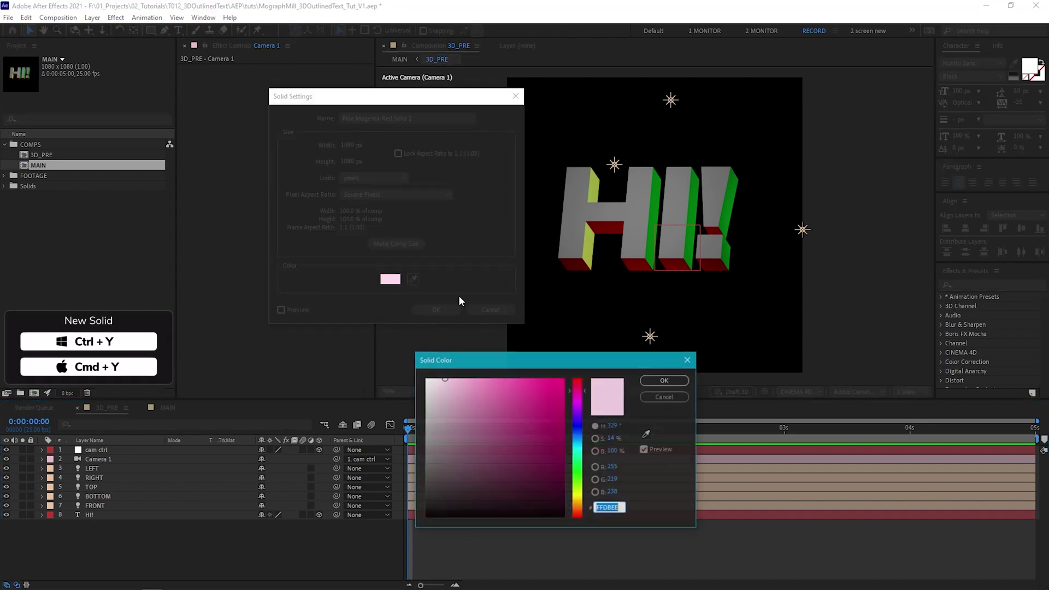
pyautogui.moveTo(577, 404); pyautogui.dragTo(550, 377)
pyautogui.click(663, 380)
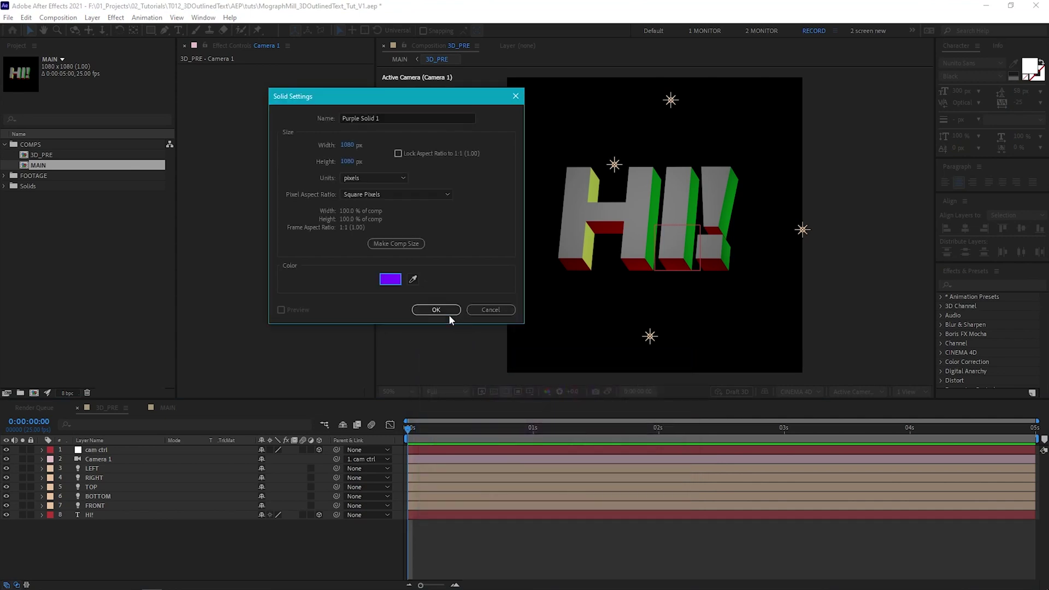
pyautogui.click(447, 313)
# Rename the purple solid bg, send it beneath all other layers in 3D_PRE, and check the outlines in MAIN
pyautogui.press('Return')
pyautogui.write('bg')
pyautogui.press('Return')
pyautogui.hotkey('ctrl', 'shift', '[')
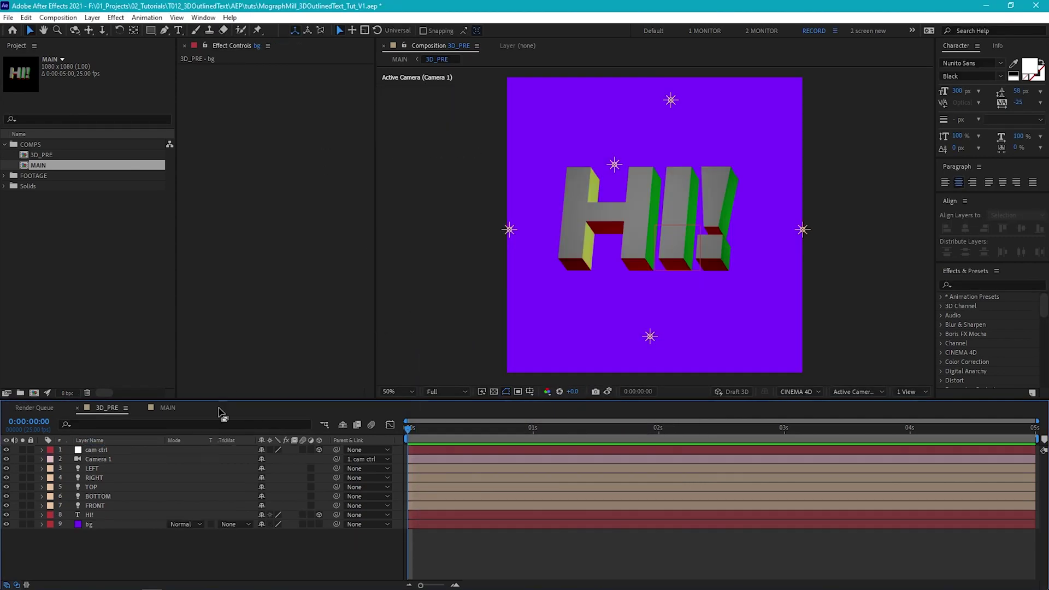
pyautogui.click(164, 407)
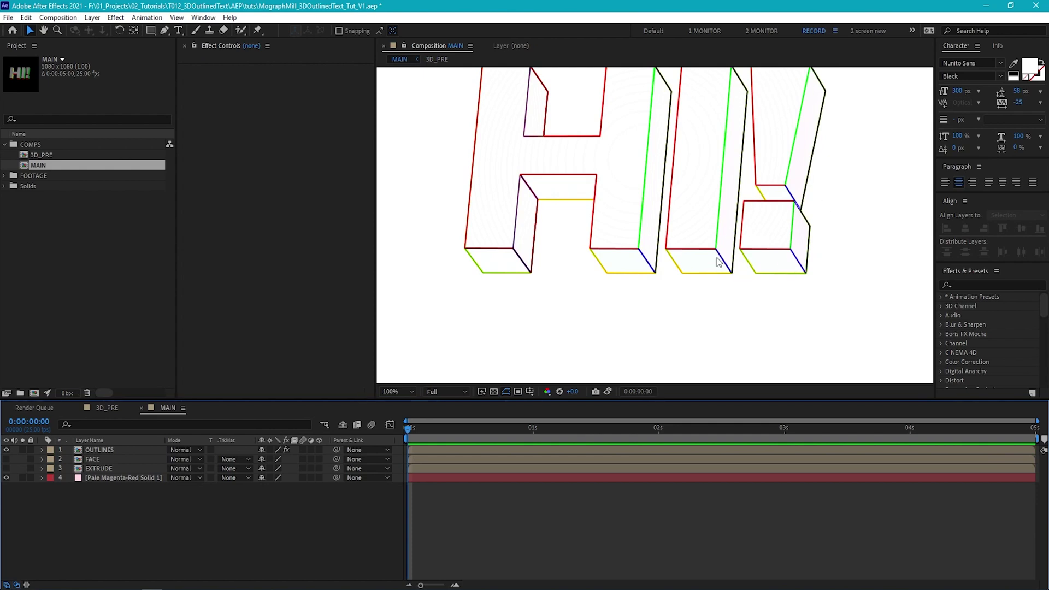
# Add an adjustment layer above all layers in 3D_PRE and name it blur
pyautogui.click(112, 408)
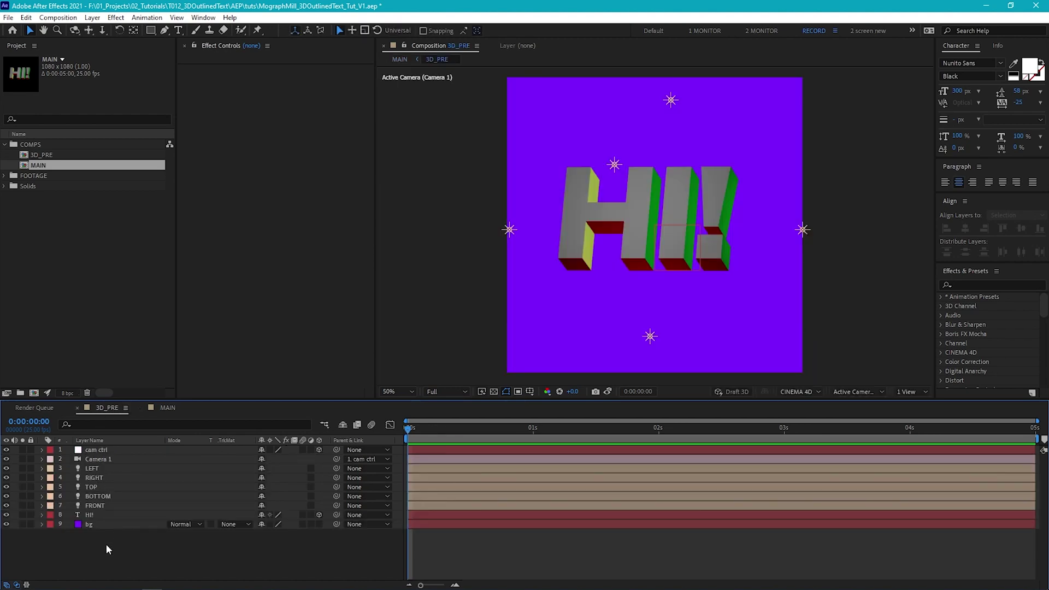
pyautogui.hotkey('ctrl', 'alt', 'y')
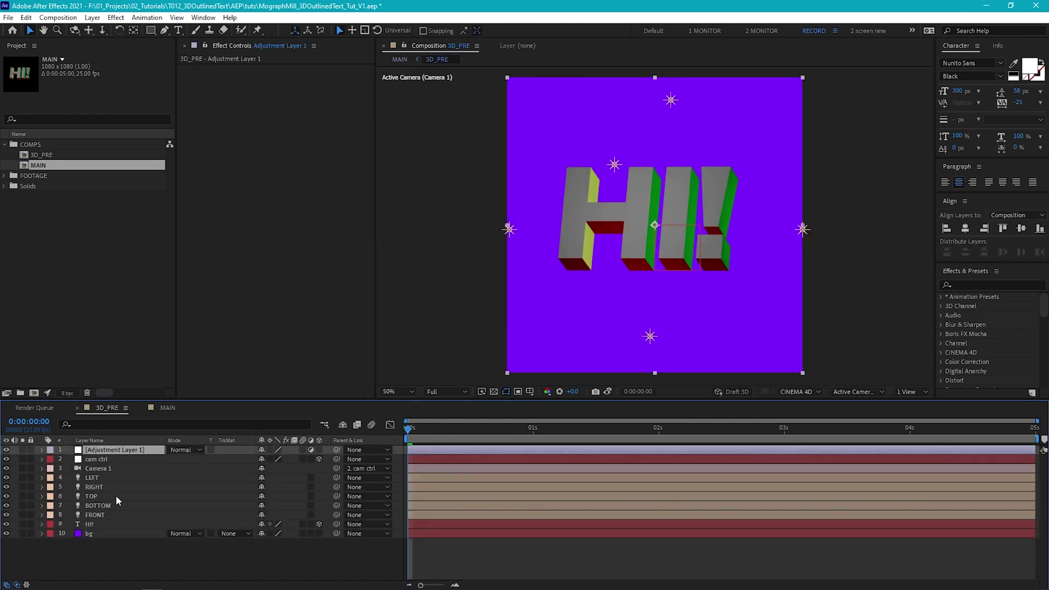
pyautogui.press('Return')
pyautogui.write('blur')
pyautogui.press('Return')
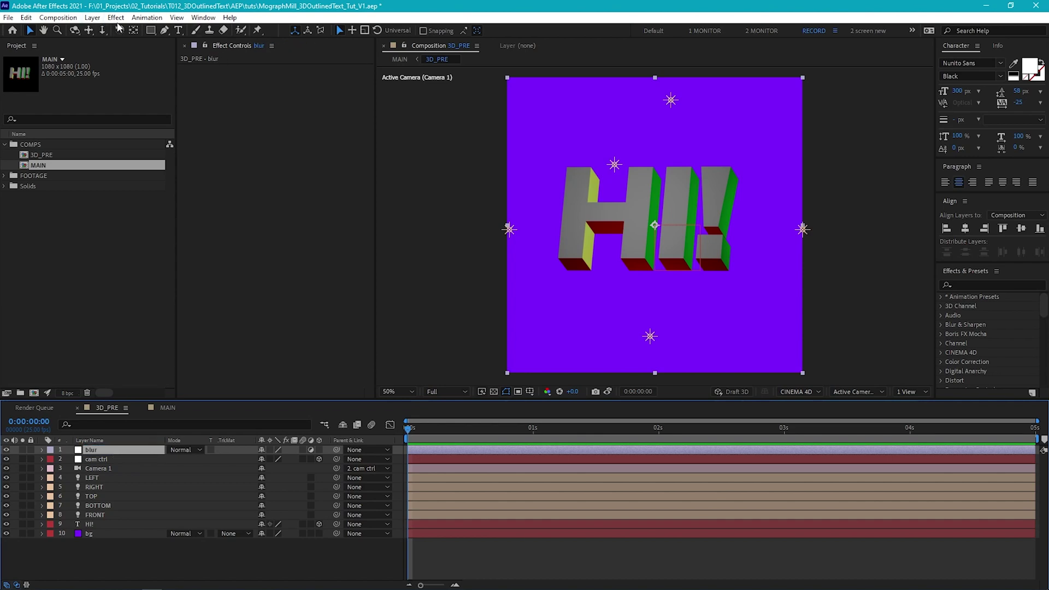
# Apply Fast Box Blur to the blur adjustment layer with a Blur Radius of 0.5
pyautogui.click(116, 18)
pyautogui.moveTo(171, 100)
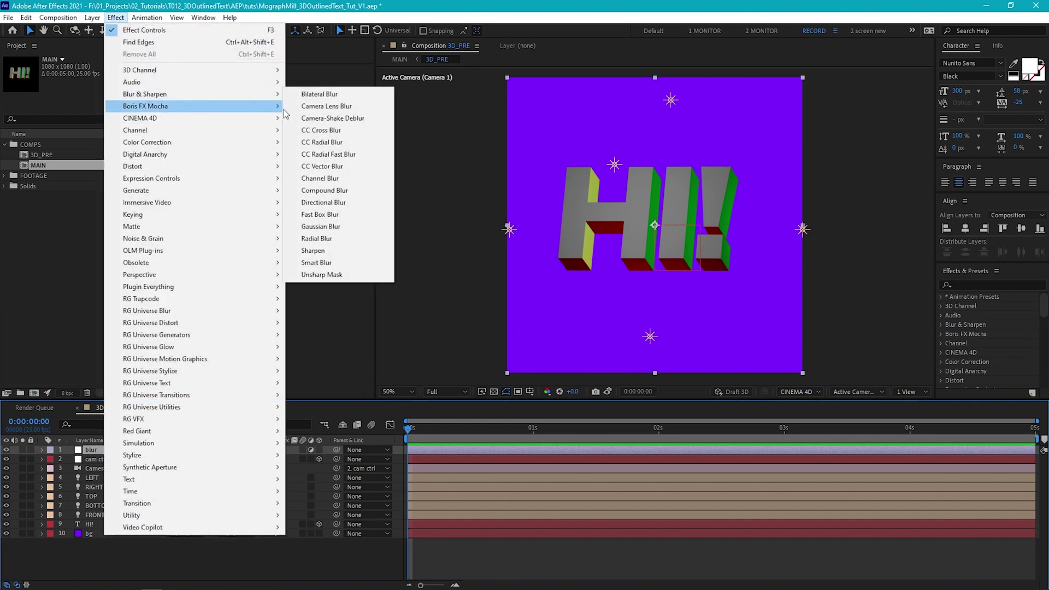
pyautogui.click(340, 214)
pyautogui.click(294, 78)
pyautogui.press('Return')
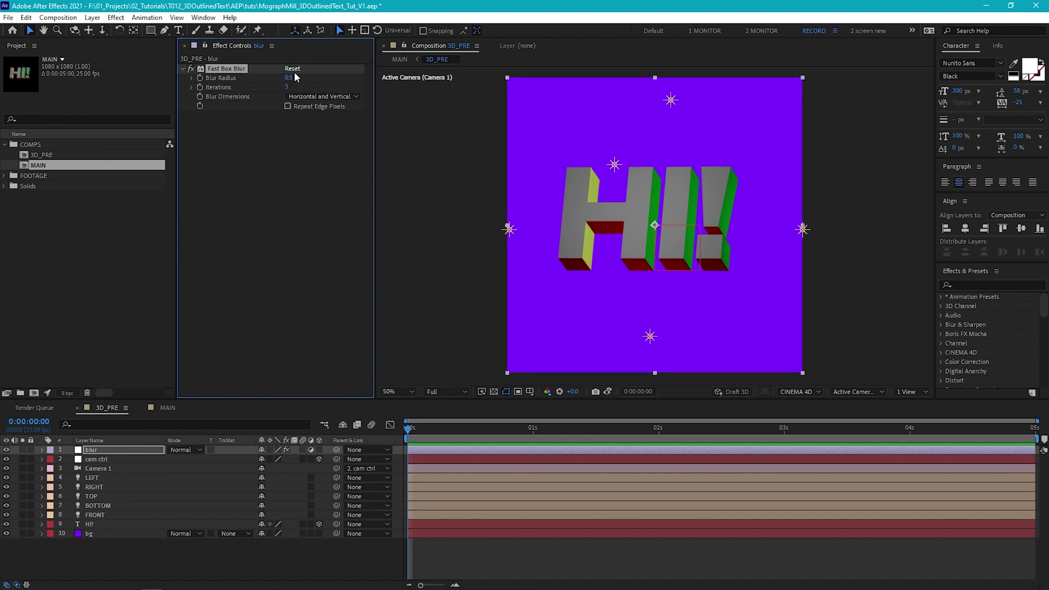
pyautogui.click(175, 557)
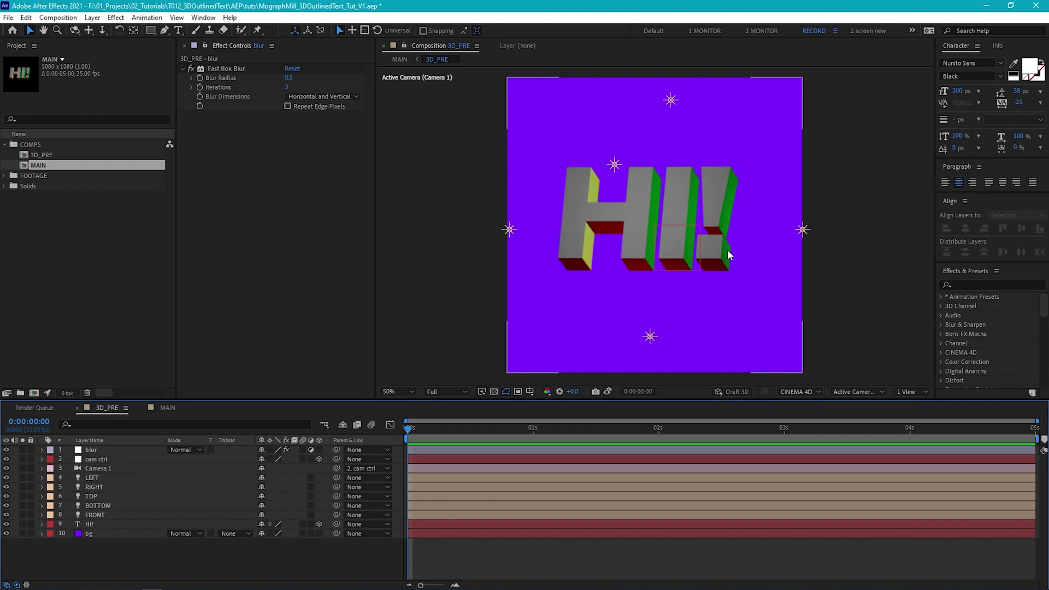
# Apply Luma Key to the OUTLINES layer in MAIN, set to Key Out Brighter with a Threshold of 215
pyautogui.click(169, 410)
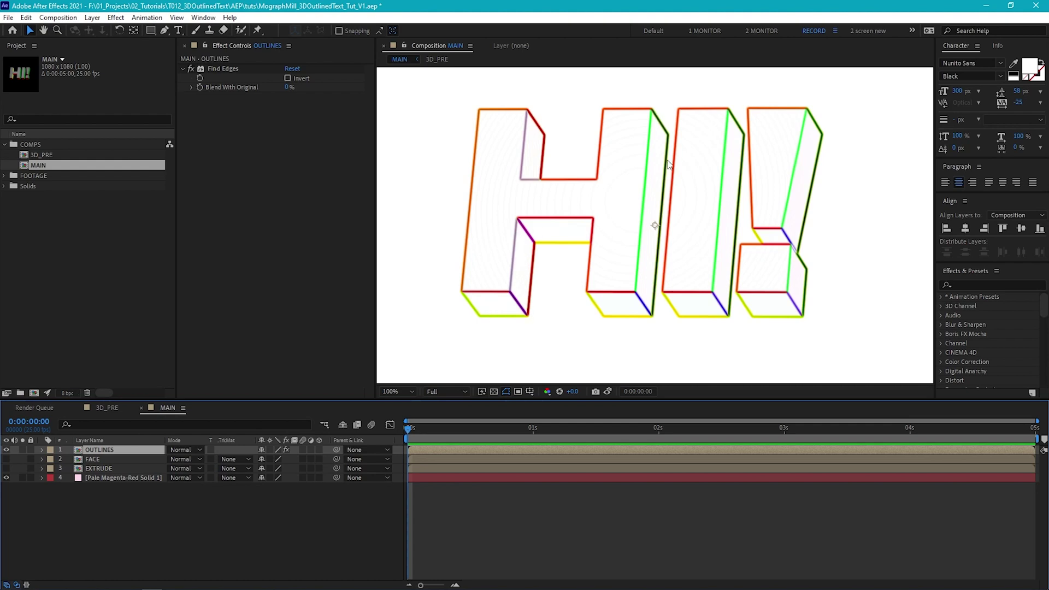
pyautogui.click(116, 17)
pyautogui.moveTo(214, 265)
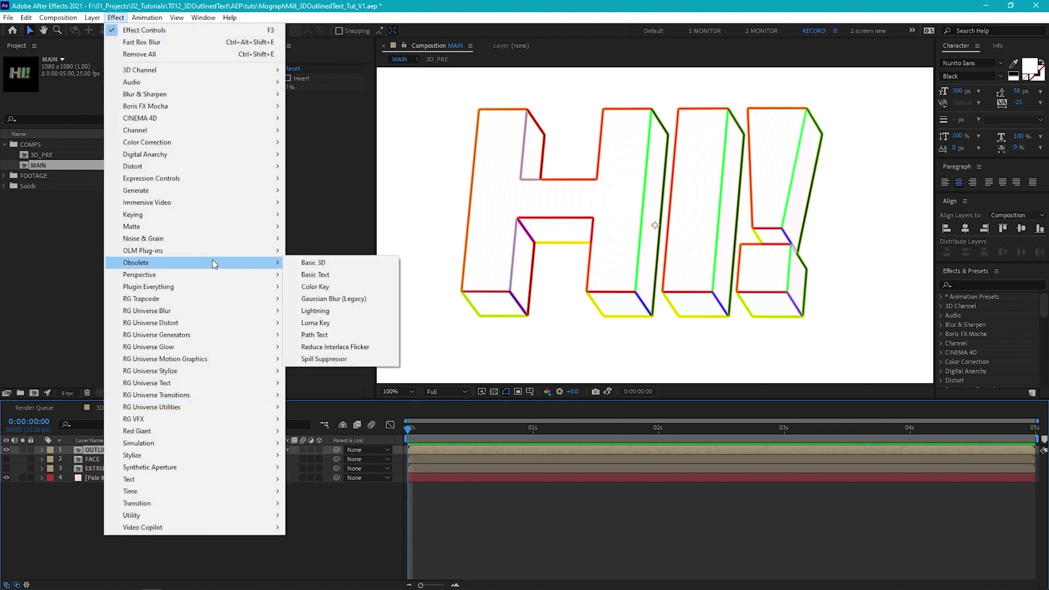
pyautogui.click(322, 322)
pyautogui.click(339, 105)
pyautogui.click(359, 119)
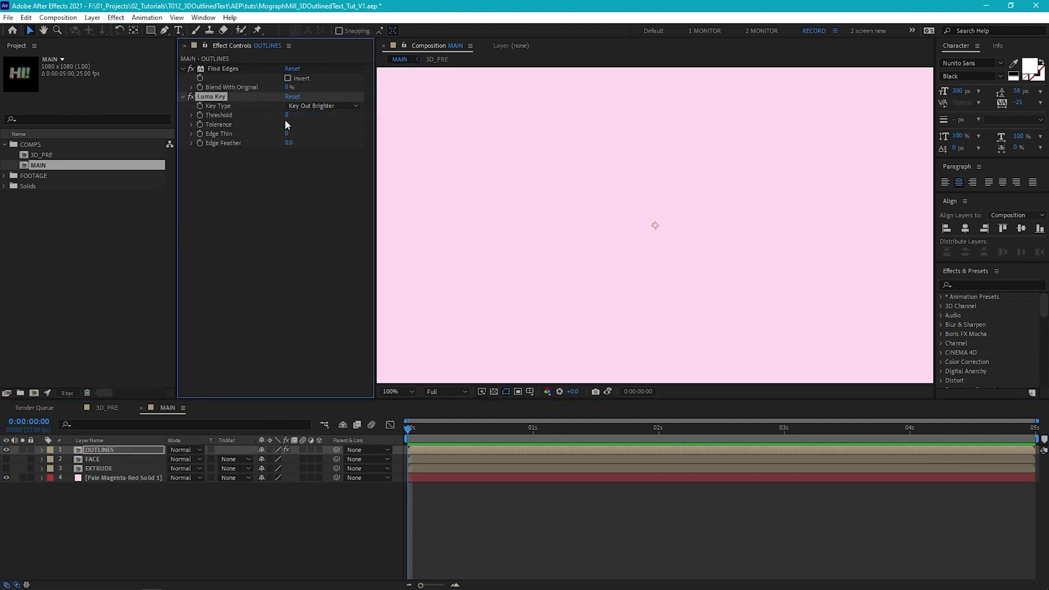
pyautogui.moveTo(287, 116); pyautogui.dragTo(406, 118)
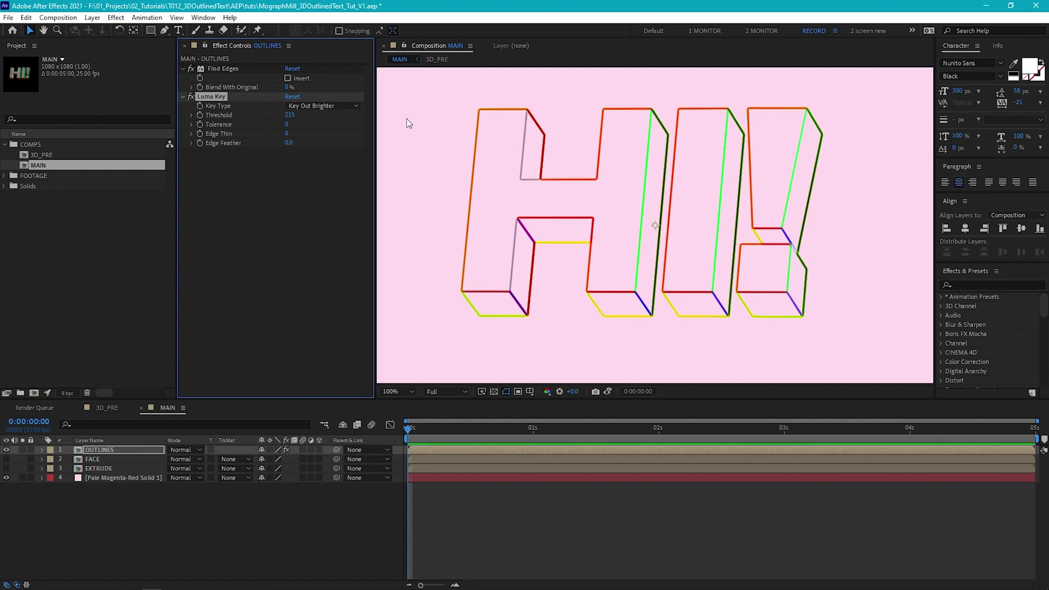
# Add a Fill effect to OUTLINES and set its color to black 000000
pyautogui.click(116, 17)
pyautogui.moveTo(198, 191)
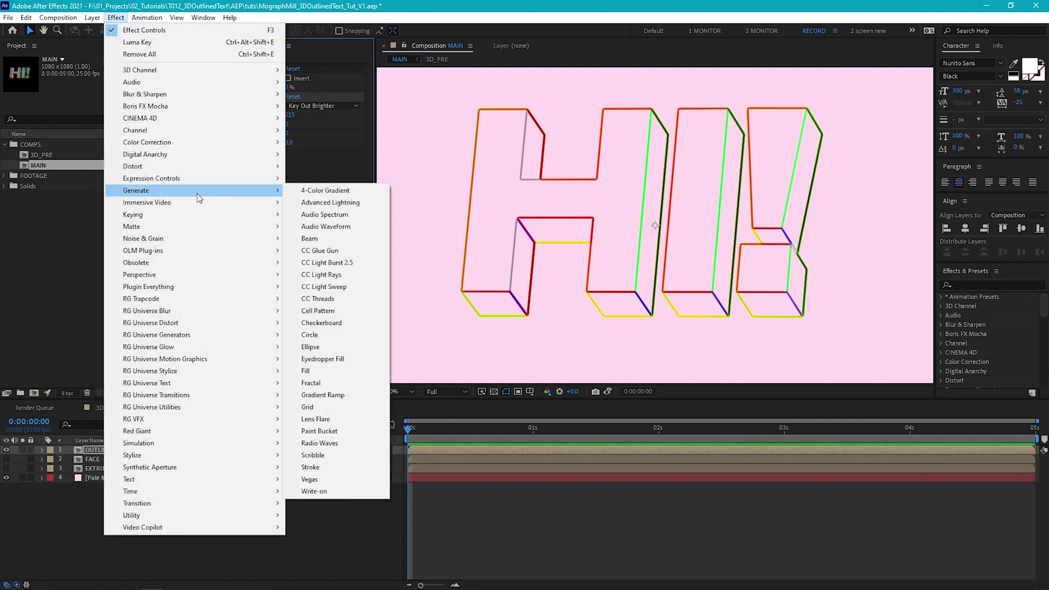
pyautogui.click(322, 371)
pyautogui.click(290, 181)
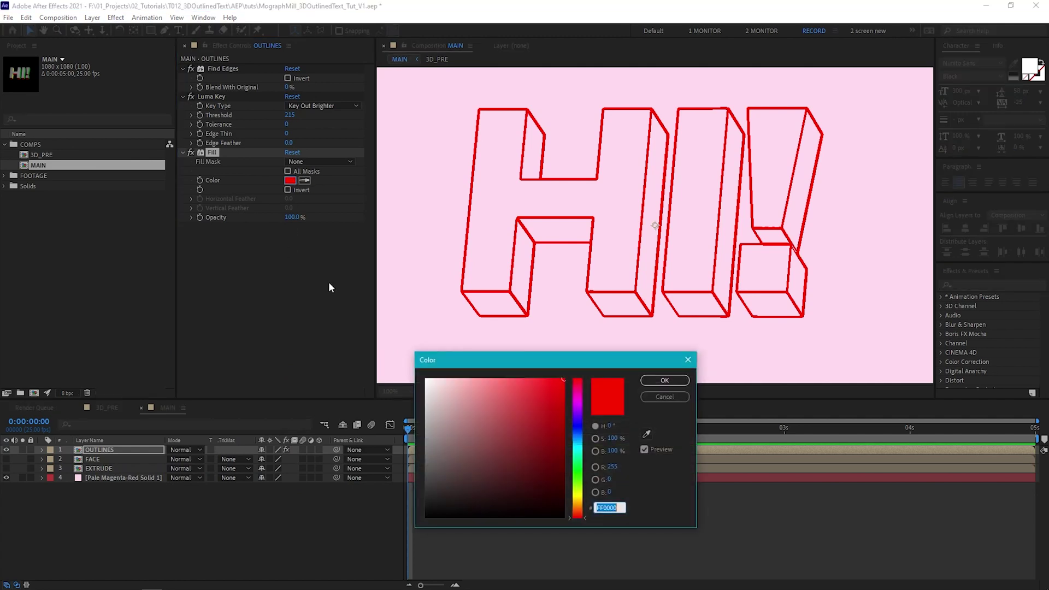
pyautogui.write('000000')
pyautogui.click(679, 380)
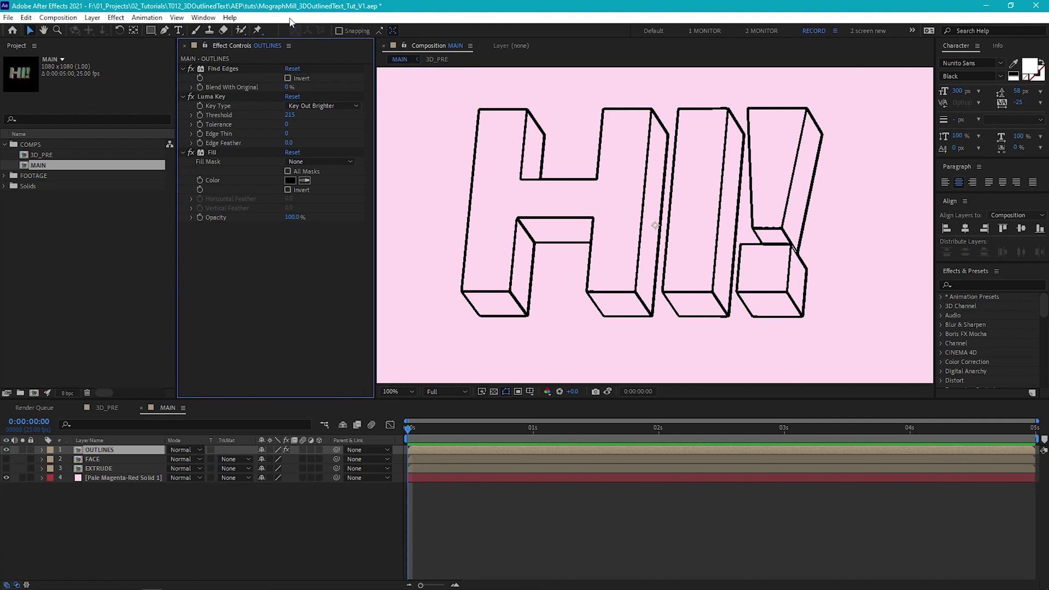
# Apply the FXAA effect from Plugin Everything to OUTLINES to smooth the line edges
pyautogui.click(115, 17)
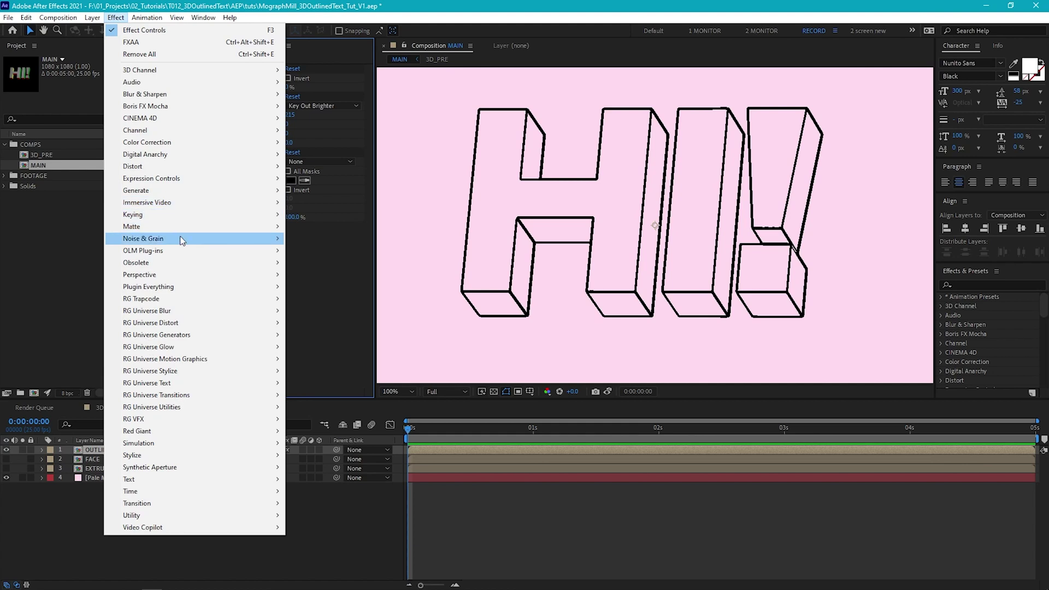
pyautogui.moveTo(188, 287)
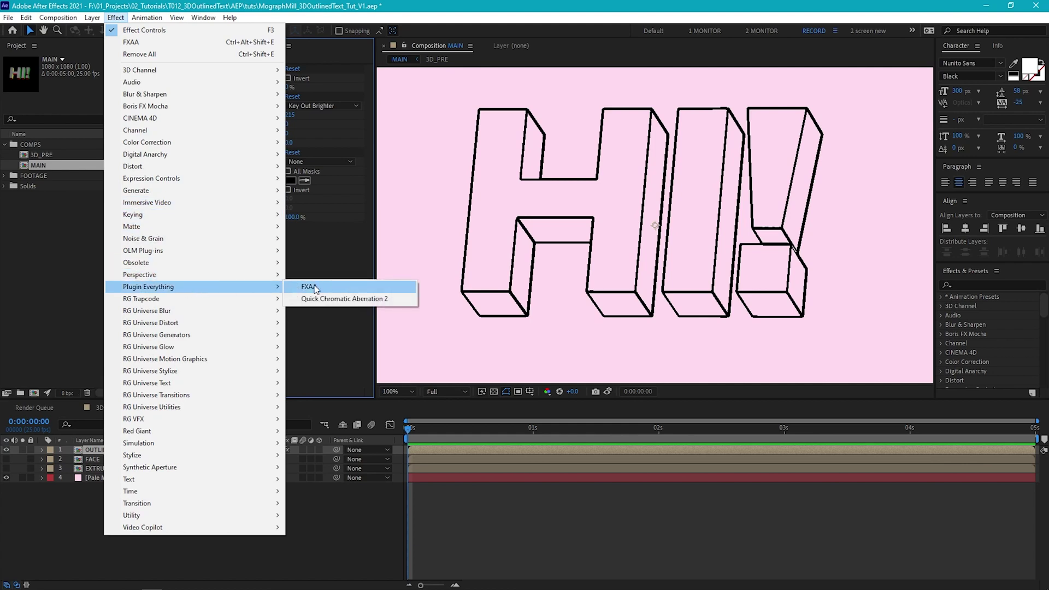
pyautogui.click(309, 287)
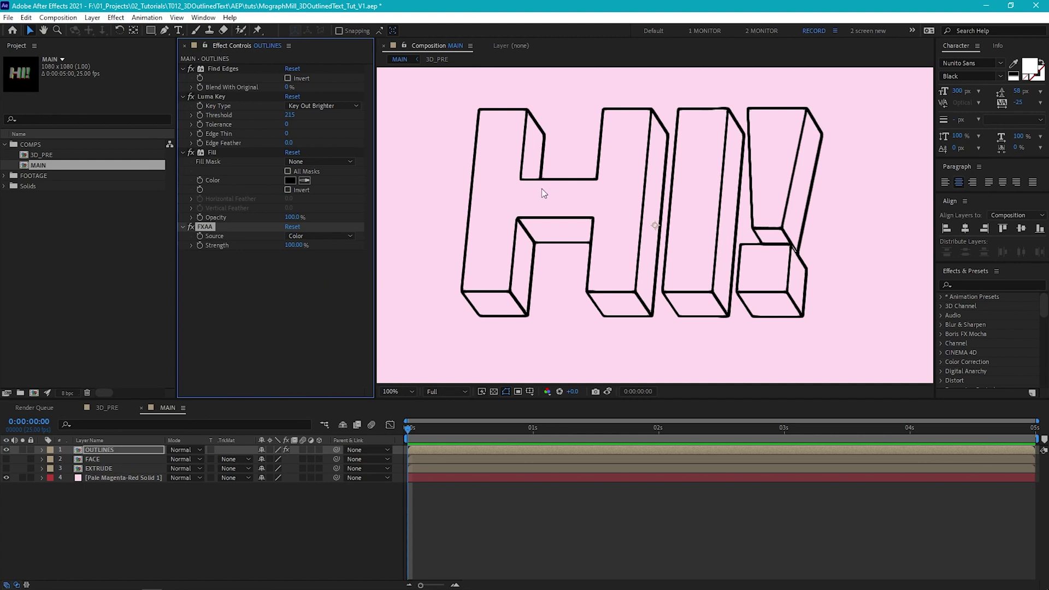
# Apply Simple Choker to OUTLINES and set its Choke Matte to 2
pyautogui.click(115, 17)
pyautogui.moveTo(167, 228)
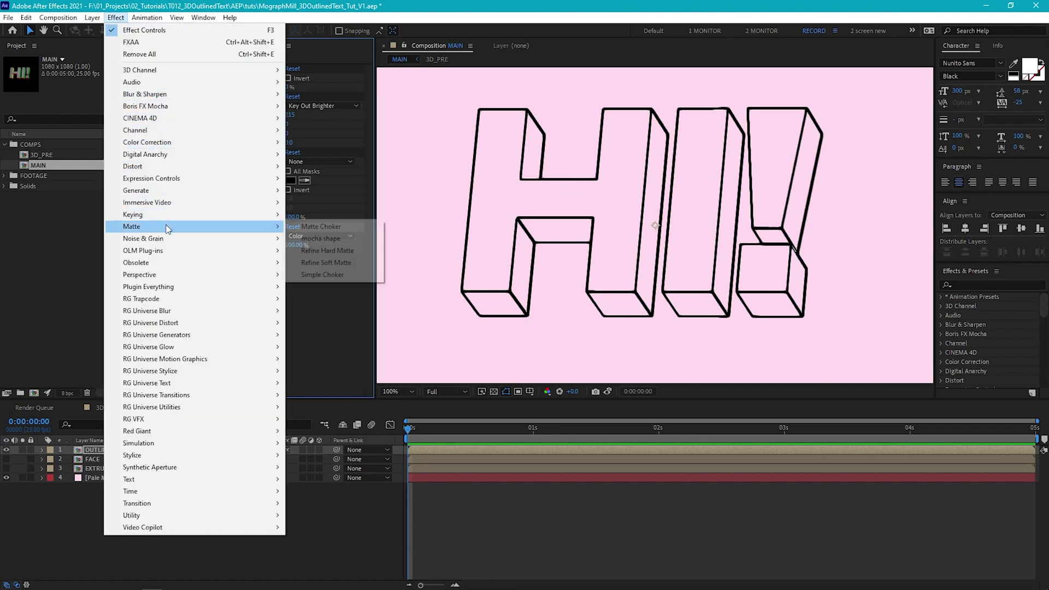
pyautogui.click(323, 274)
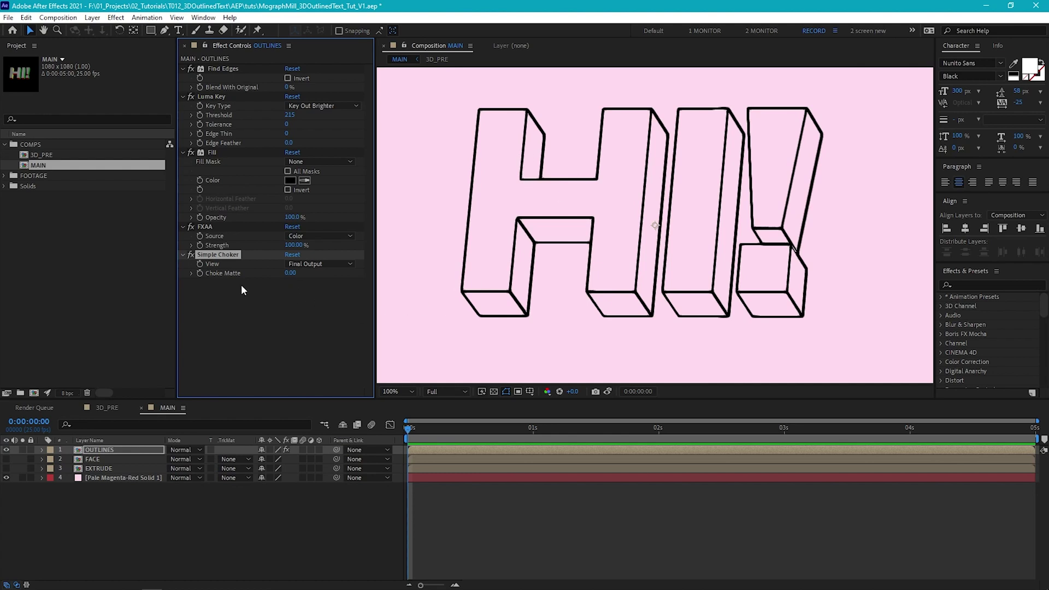
pyautogui.click(290, 273)
pyautogui.write('2')
pyautogui.press('Return')
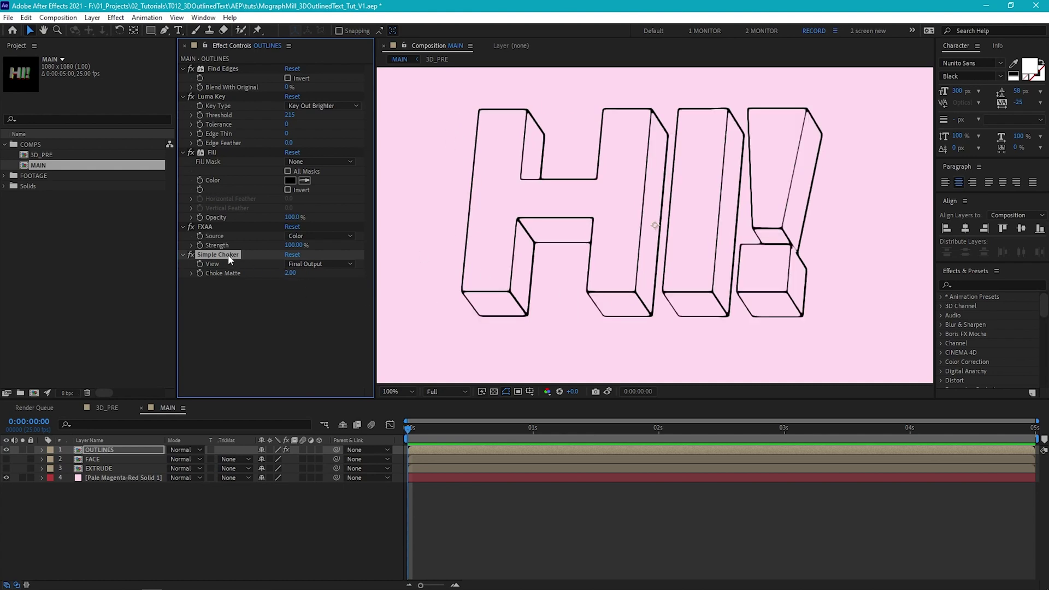
# Duplicate the Simple Choker on OUTLINES and set the copy's Choke Matte to -2
pyautogui.hotkey('ctrl', 'd')
pyautogui.click(290, 301)
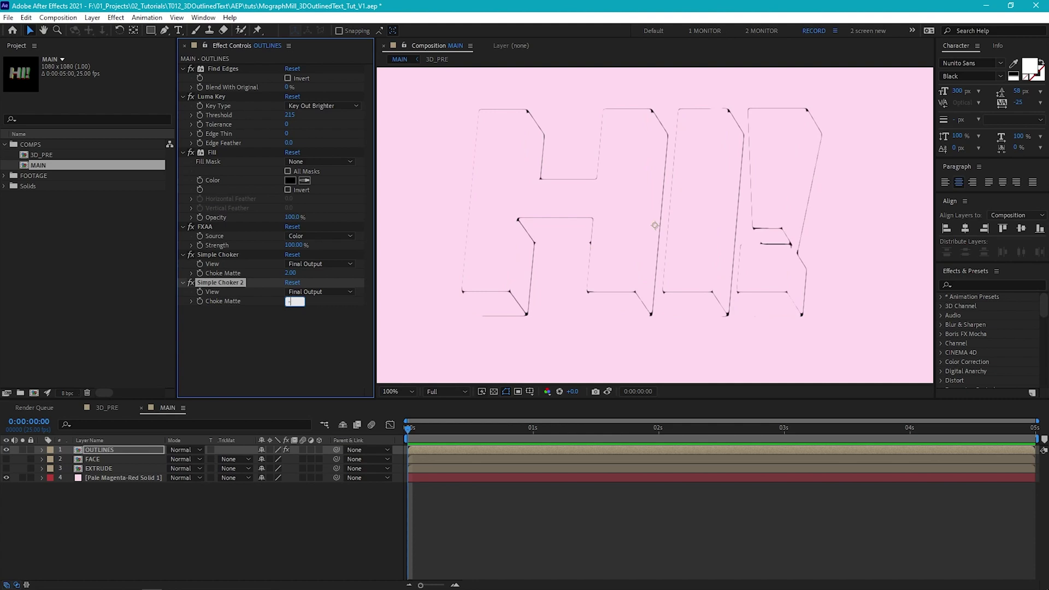
pyautogui.write('-2')
pyautogui.press('Return')
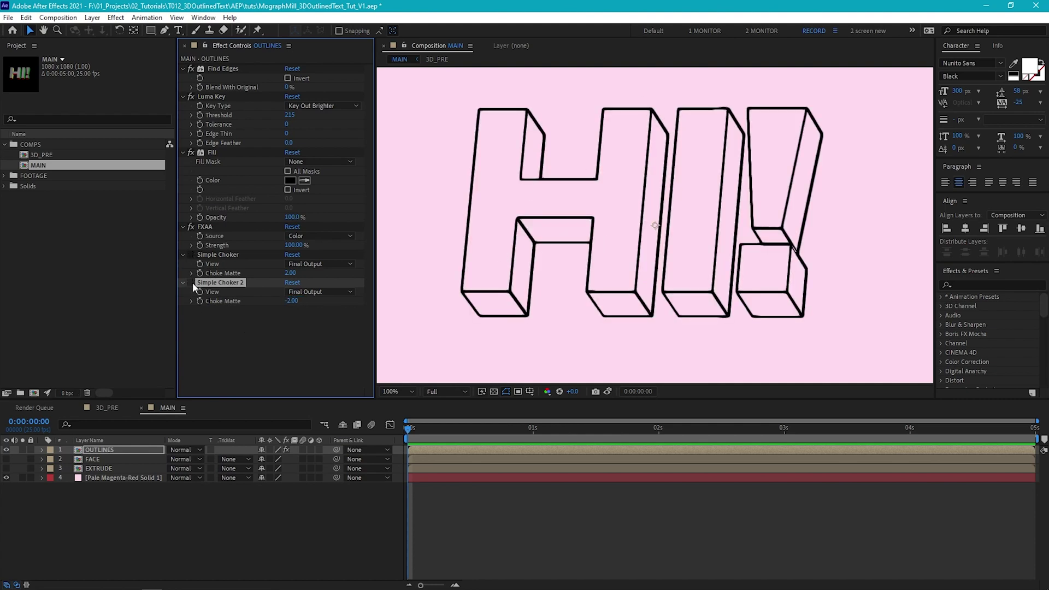
# Duplicate both Simple Choker effects and reorder them so their Choke Matte values alternate 2, -2, 2, -2
pyautogui.keyDown('ctrl'); pyautogui.click(217, 254); pyautogui.keyUp('ctrl')
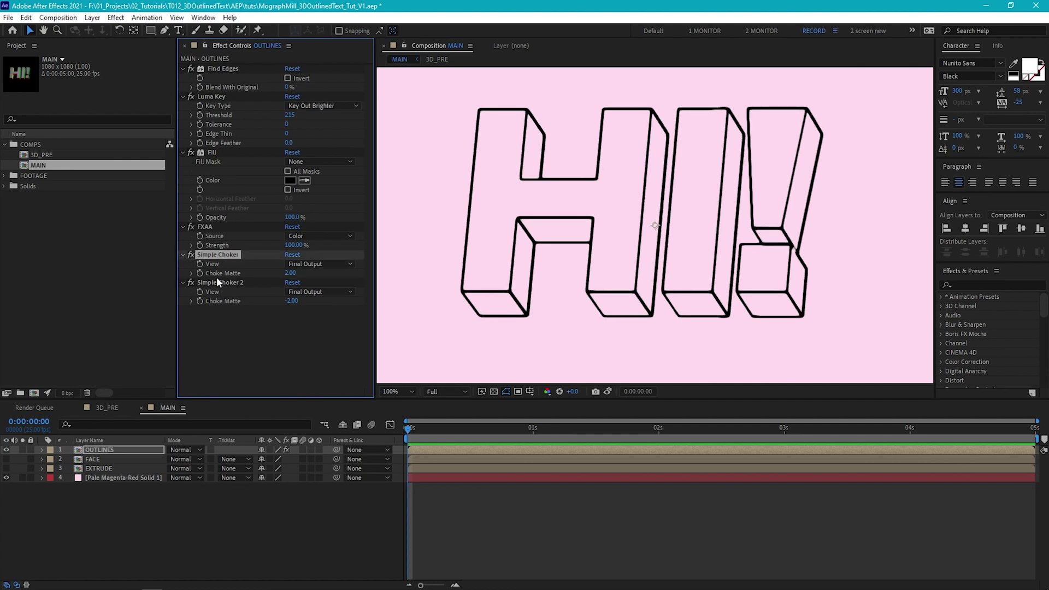
pyautogui.hotkey('ctrl', 'd')
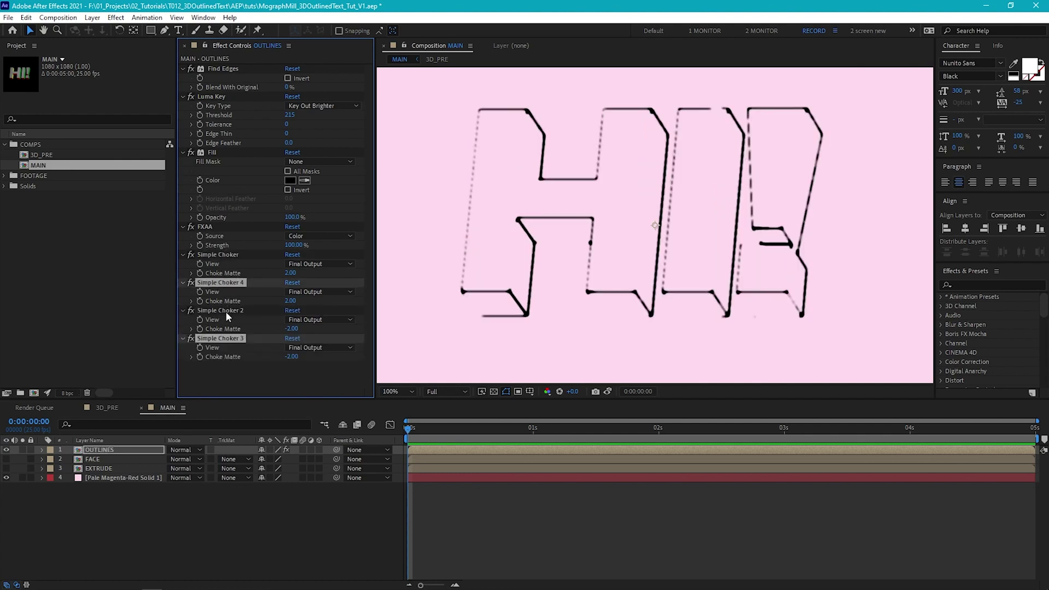
pyautogui.moveTo(230, 281); pyautogui.dragTo(228, 329)
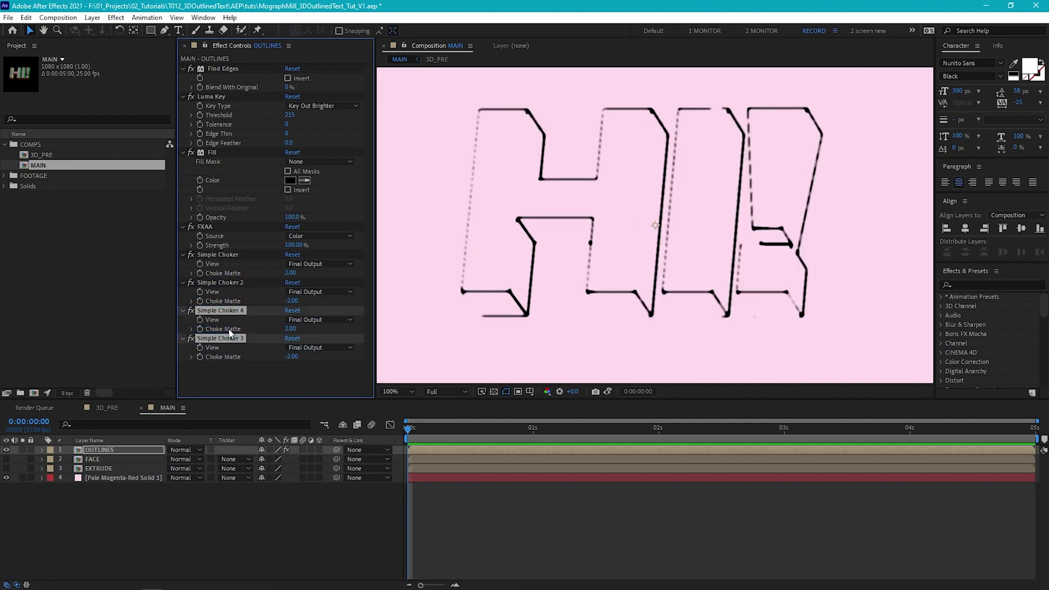
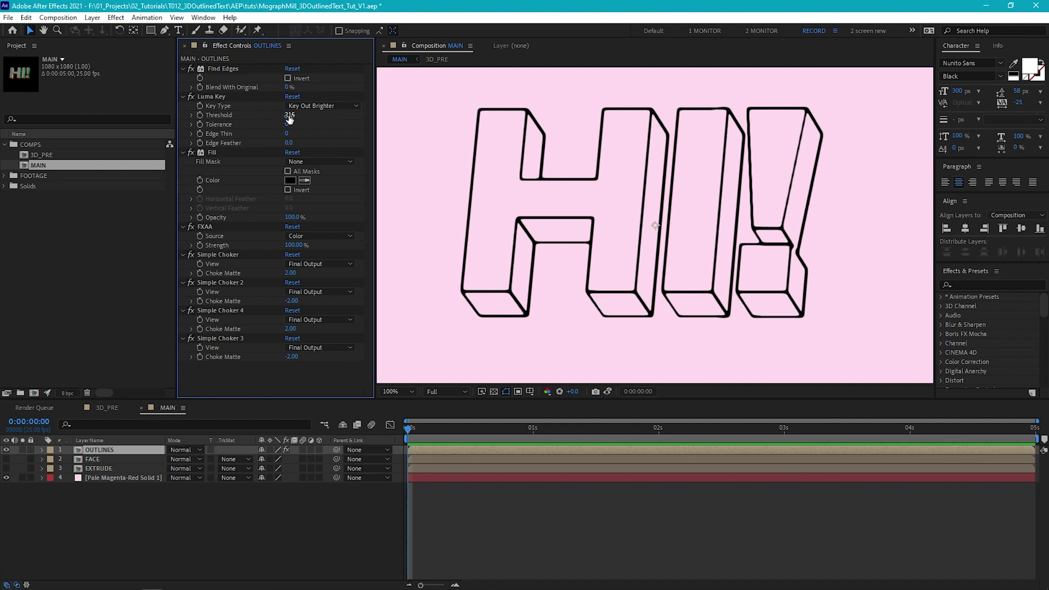
# Thicken the outlines by setting the Luma Key Threshold to 245 and Edge Thin to -1
pyautogui.moveTo(289, 114); pyautogui.dragTo(303, 115)
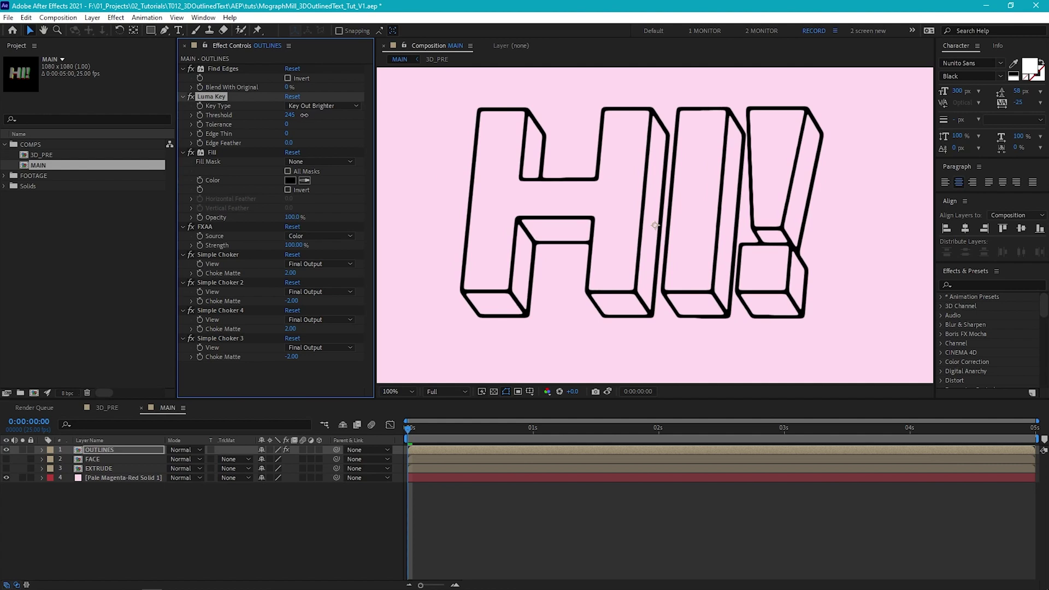
pyautogui.click(286, 134)
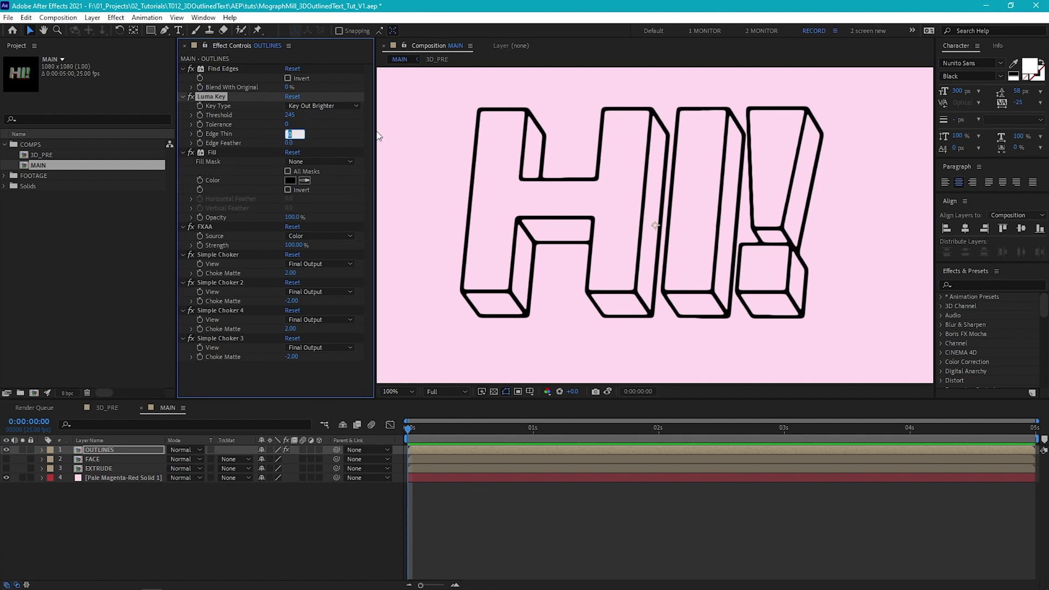
pyautogui.write('-1')
pyautogui.press('Return')
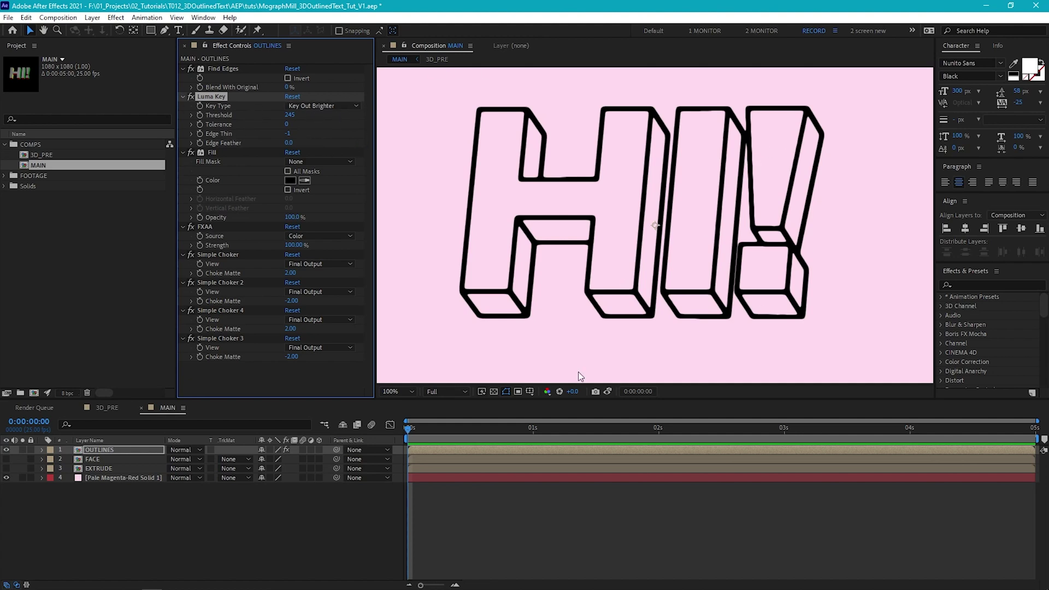
# Change the text in 3D_PRE from HI! to SO, and return to MAIN to view its outlines
pyautogui.click(107, 408)
pyautogui.click(90, 523)
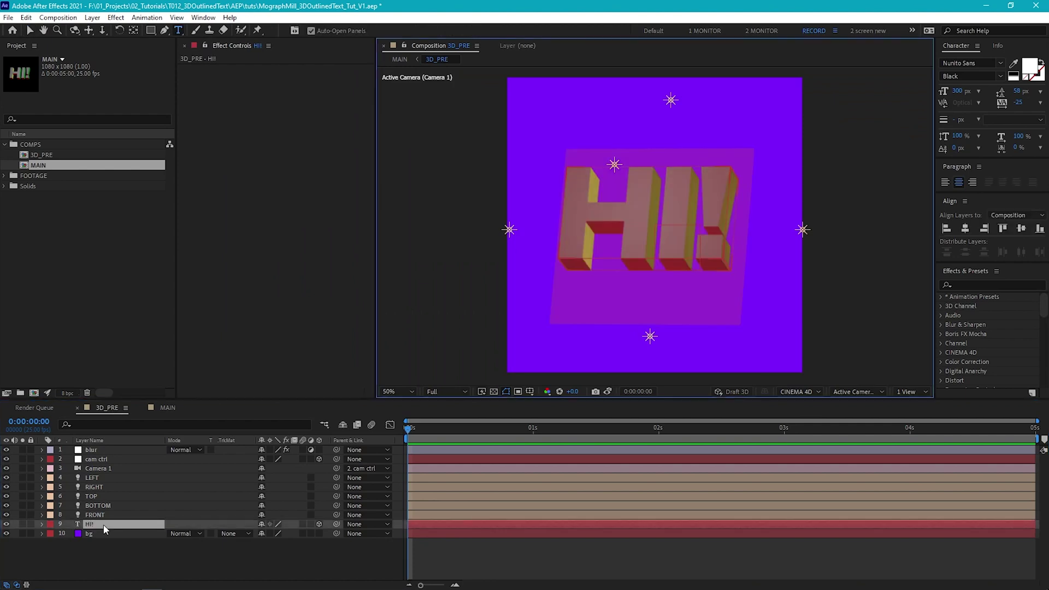
pyautogui.write('SO')
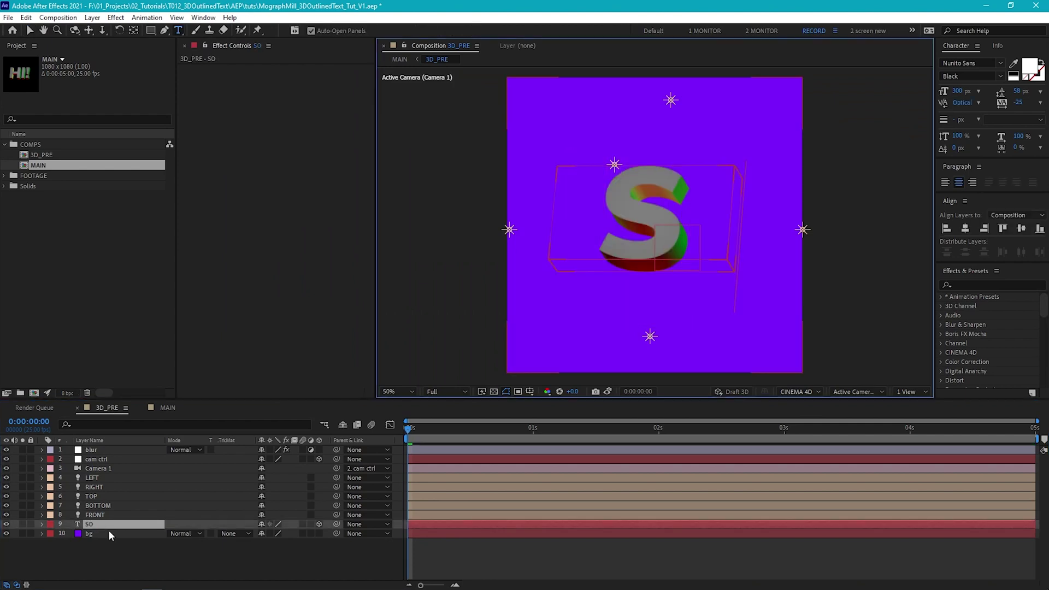
pyautogui.click(108, 552)
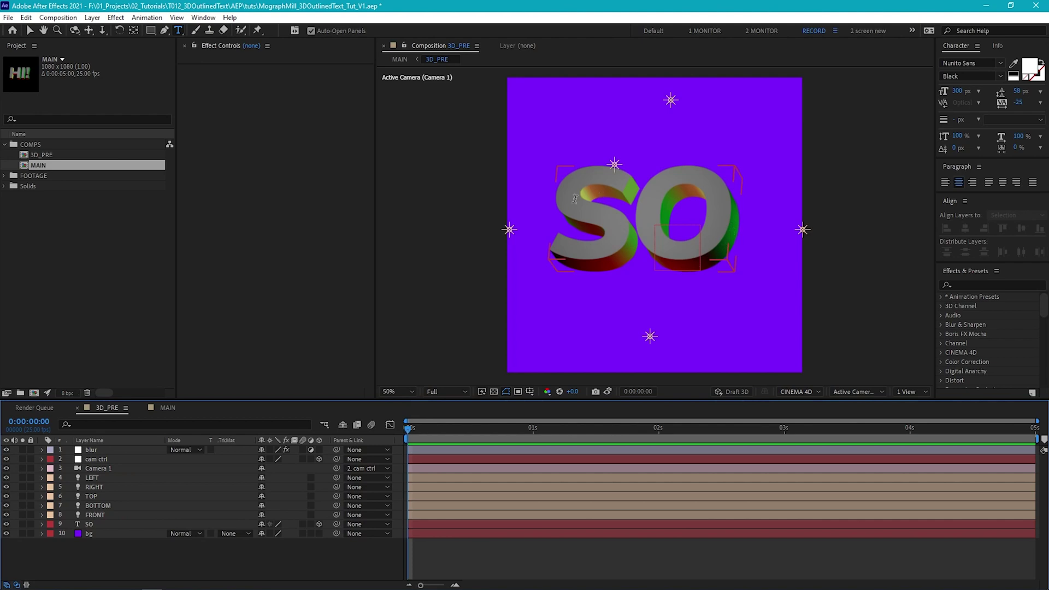
pyautogui.click(168, 408)
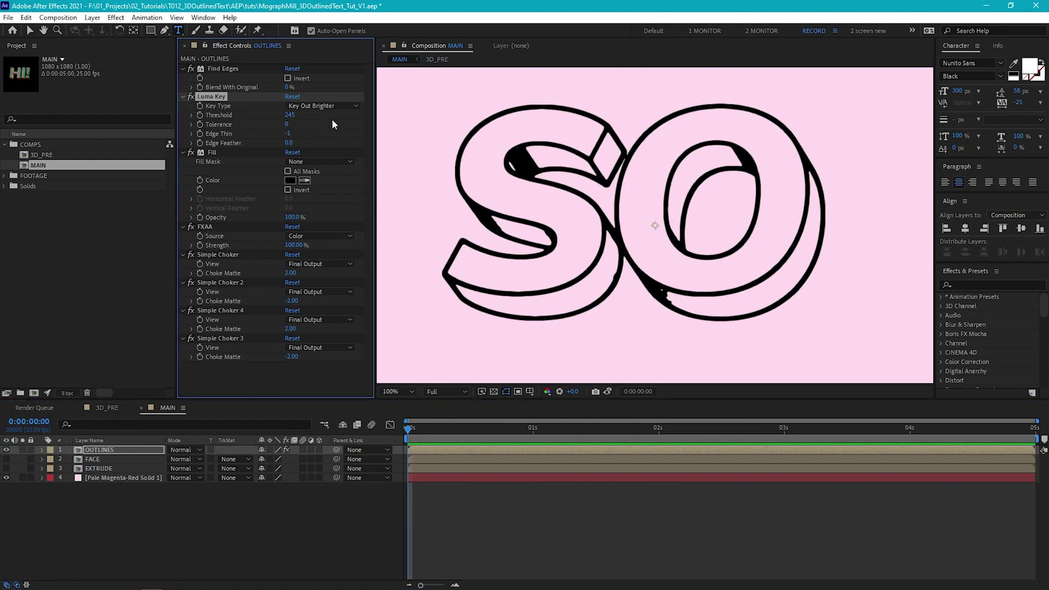
# Clean up the SO outlines by setting the OUTLINES Luma Key Threshold to 218 and Edge Thin to -2
pyautogui.moveTo(289, 116); pyautogui.dragTo(229, 116)
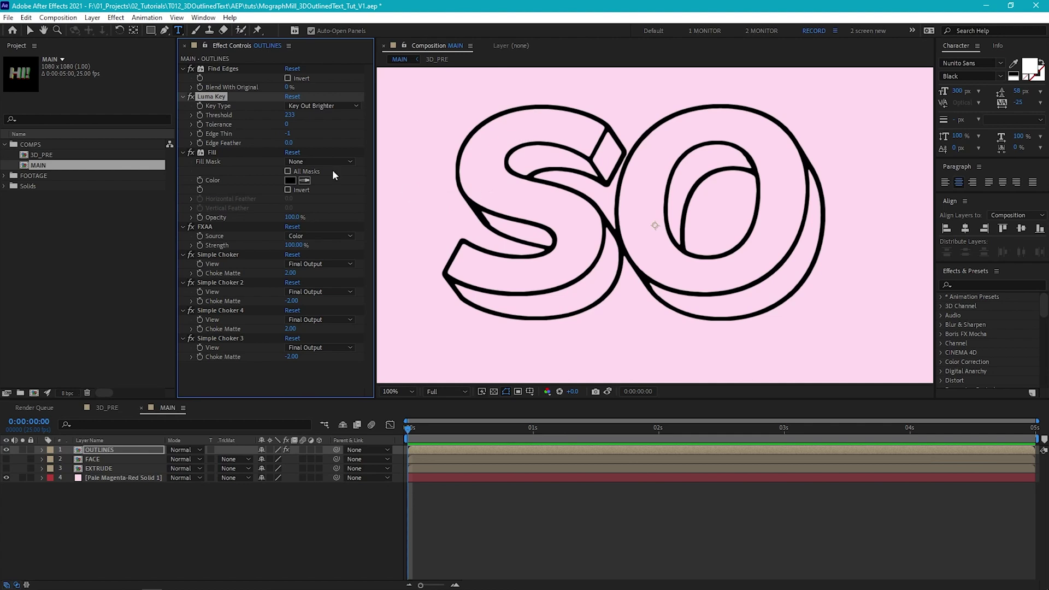
pyautogui.moveTo(289, 115); pyautogui.dragTo(282, 114)
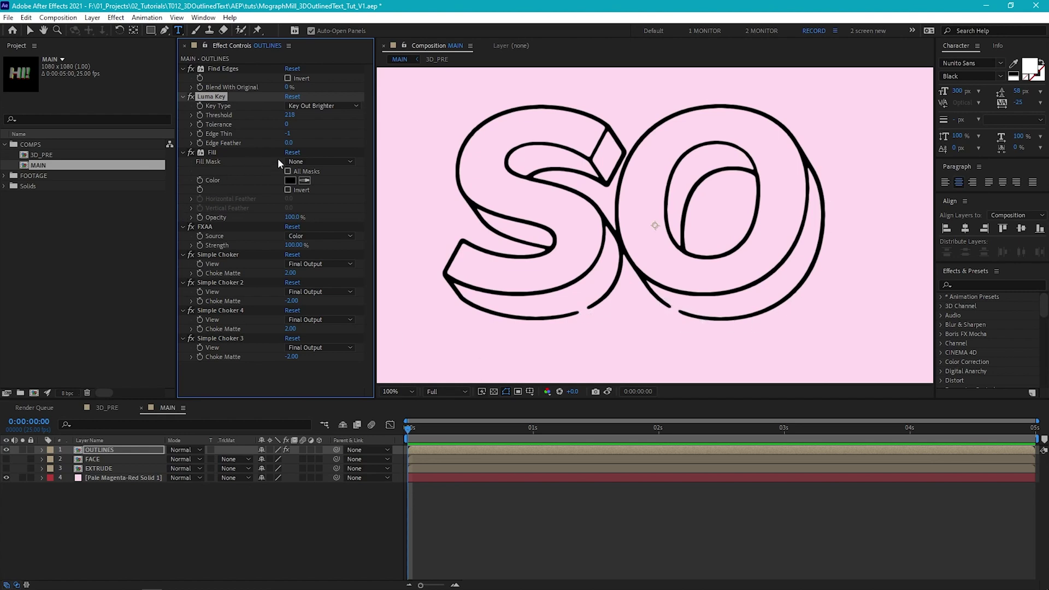
pyautogui.click(289, 133)
pyautogui.write('-2')
pyautogui.press('Return')
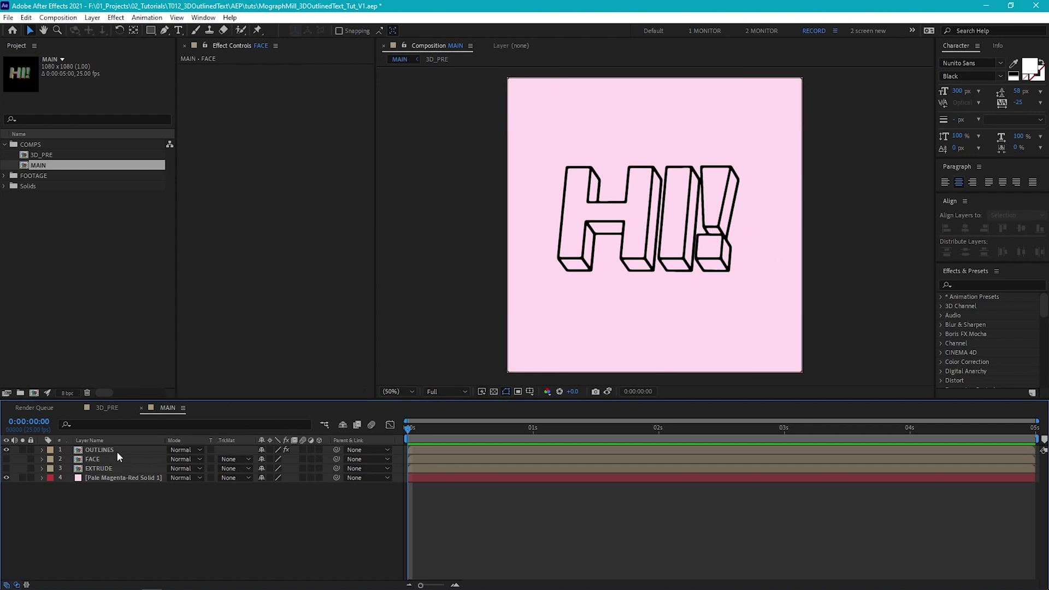
# Hide OUTLINES, show FACE, and apply the Black & White effect to FACE
pyautogui.click(7, 451)
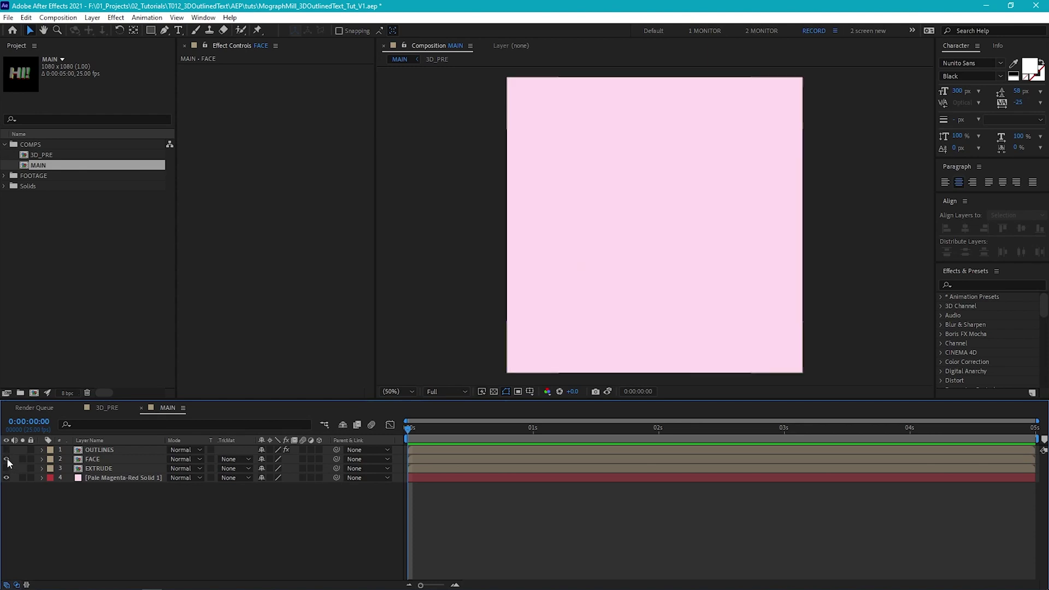
pyautogui.click(6, 459)
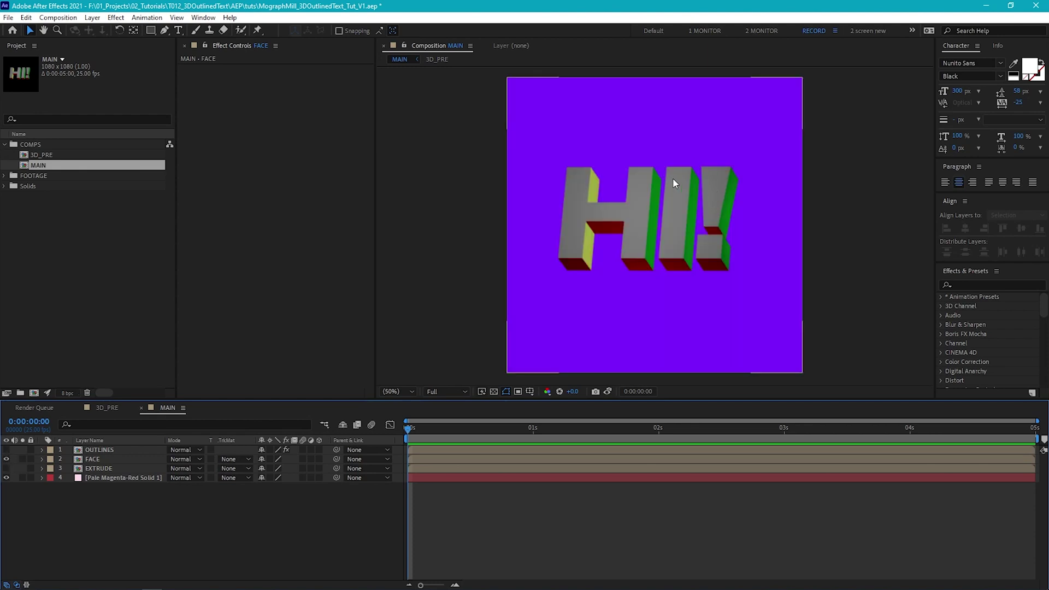
pyautogui.click(93, 460)
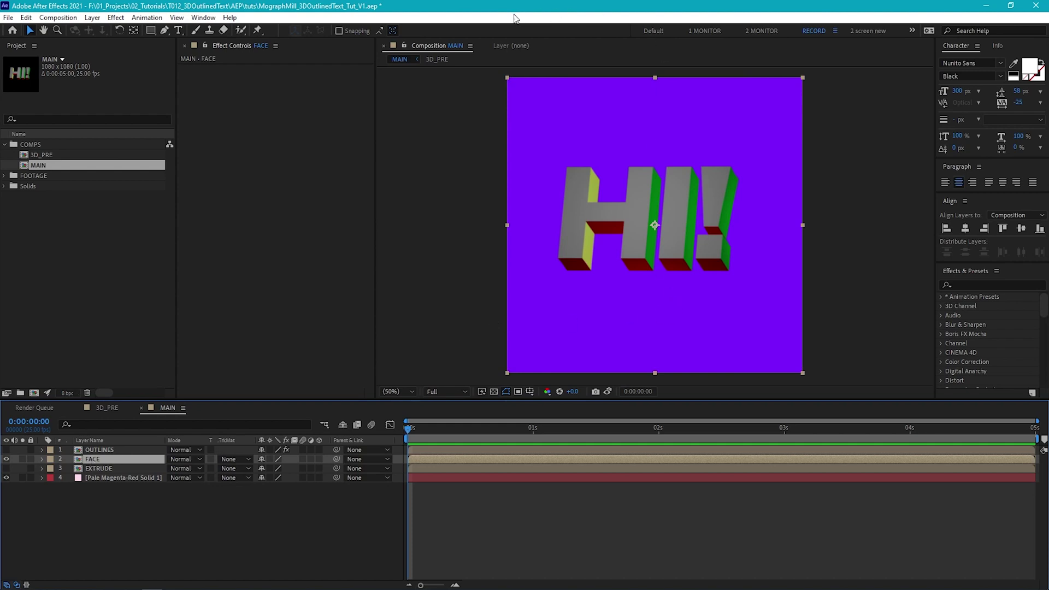
pyautogui.click(115, 18)
pyautogui.moveTo(177, 142)
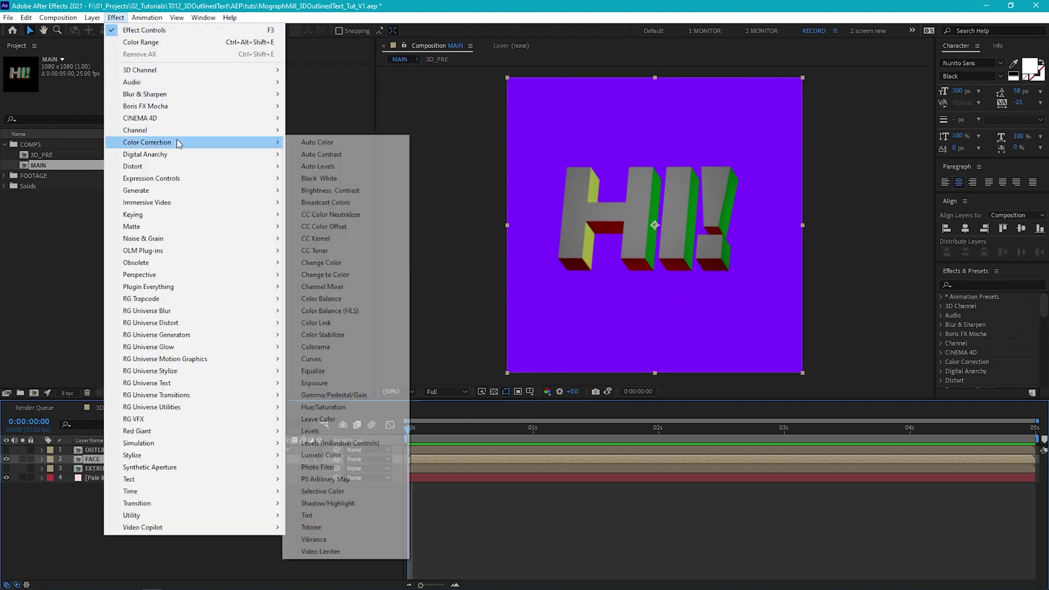
pyautogui.click(338, 179)
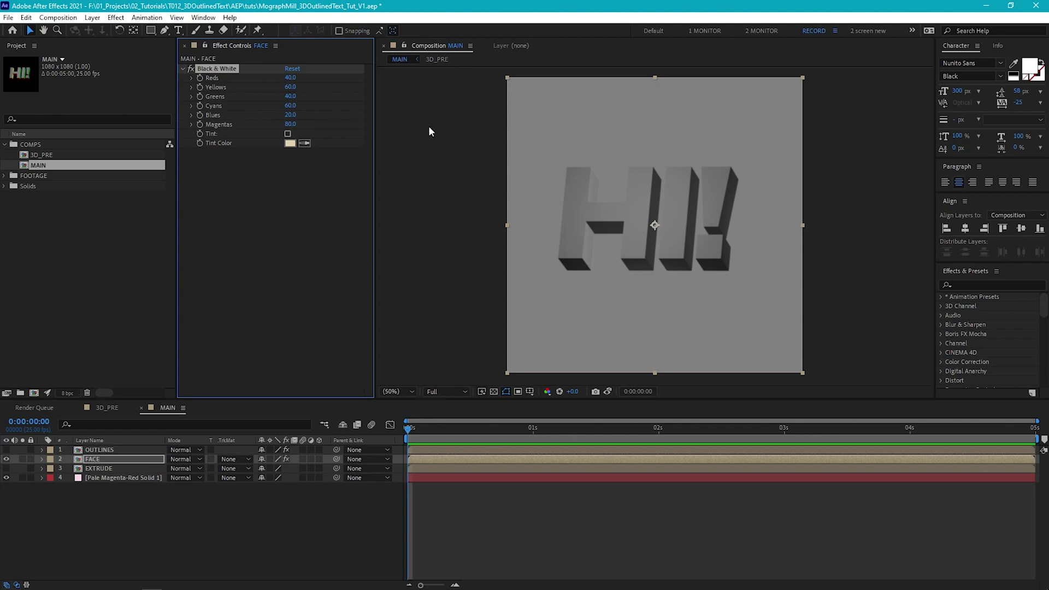
# Set the Reds, Greens, Yellows and Blues of FACE's Black & White effect to 300 each
pyautogui.moveTo(290, 77); pyautogui.dragTo(405, 88)
pyautogui.moveTo(290, 97); pyautogui.dragTo(494, 82)
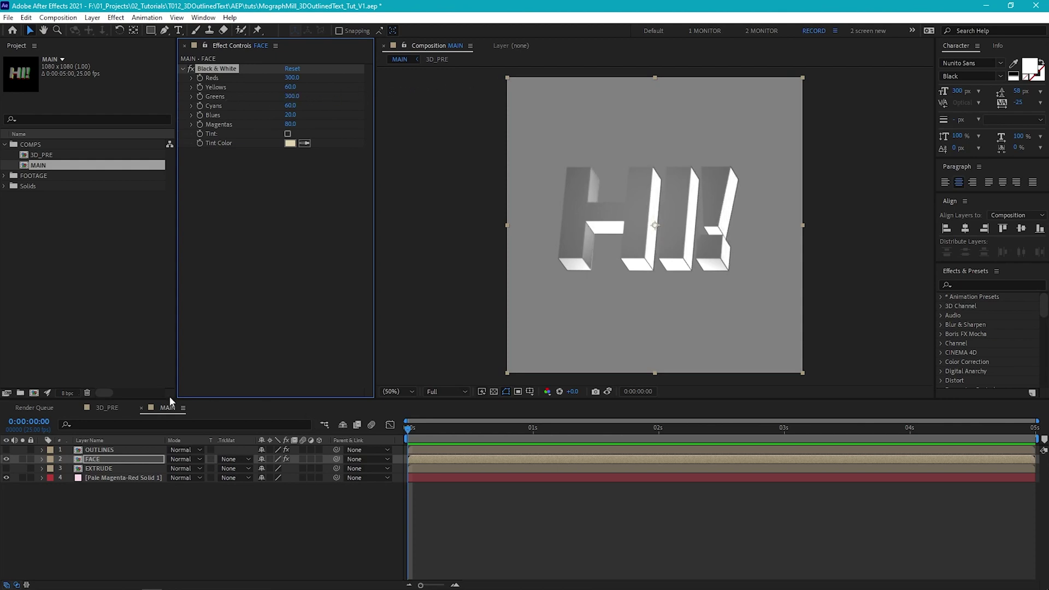
pyautogui.click(98, 407)
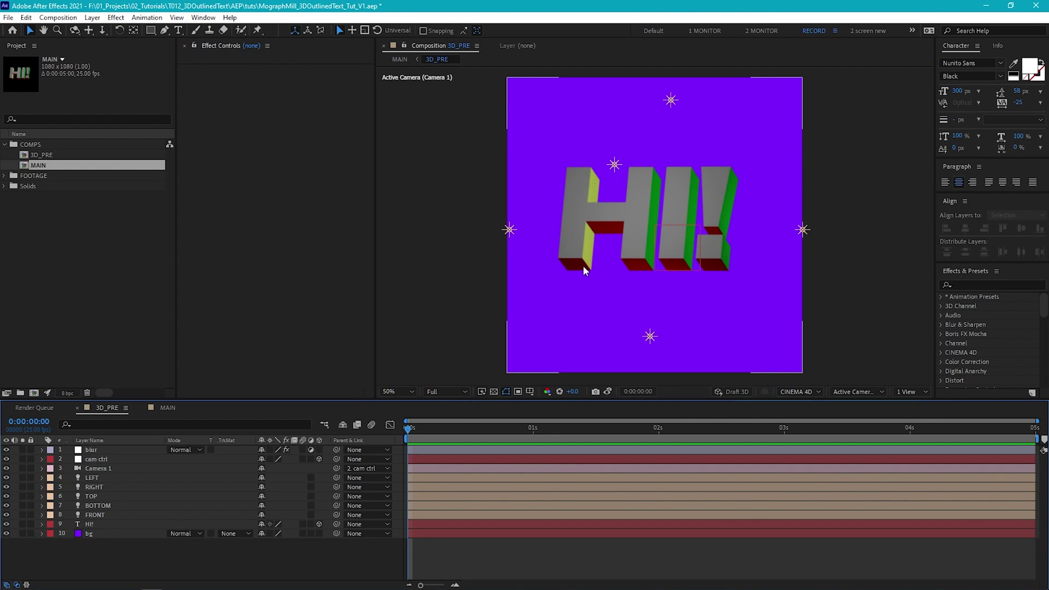
pyautogui.click(162, 407)
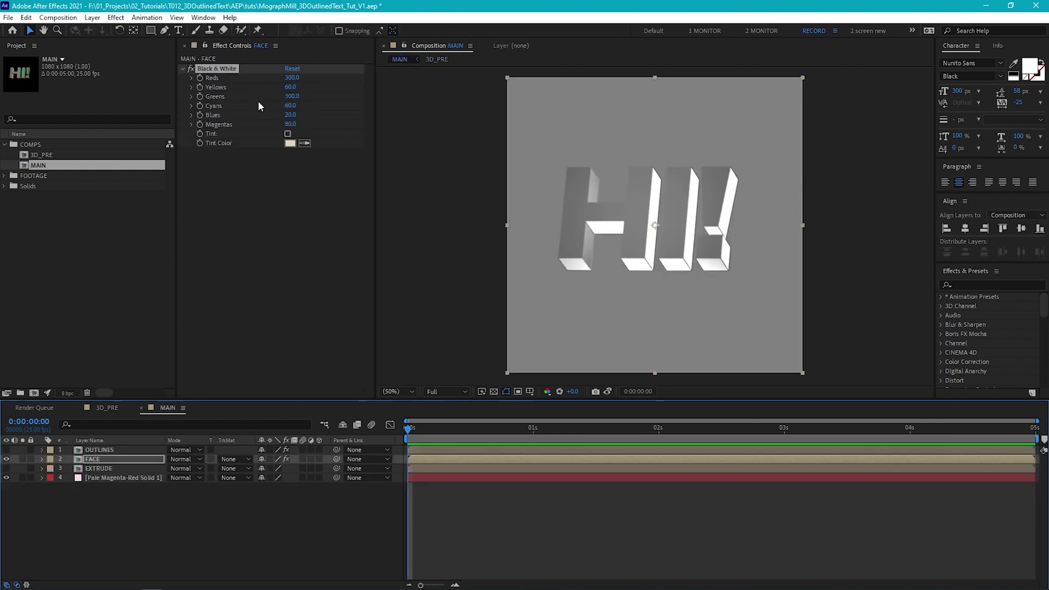
pyautogui.moveTo(287, 90); pyautogui.dragTo(382, 87)
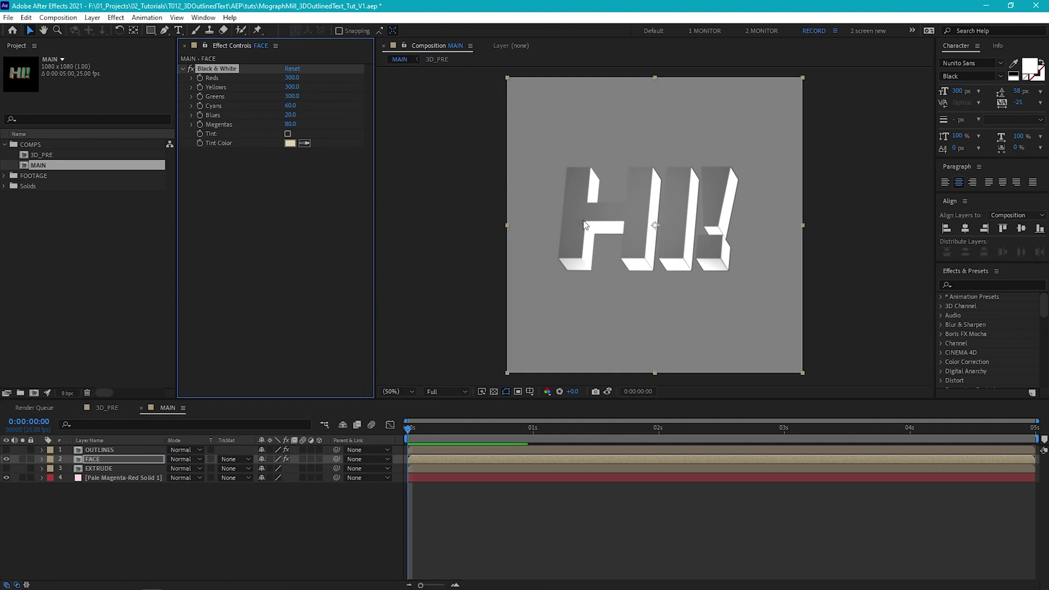
pyautogui.click(99, 409)
pyautogui.click(159, 407)
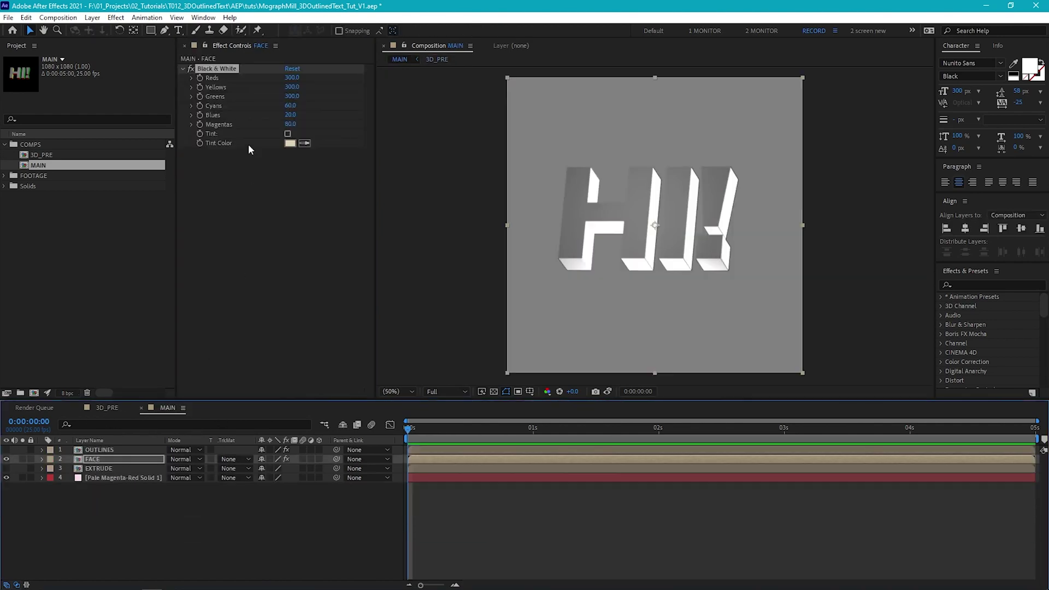
pyautogui.moveTo(289, 118); pyautogui.dragTo(388, 109)
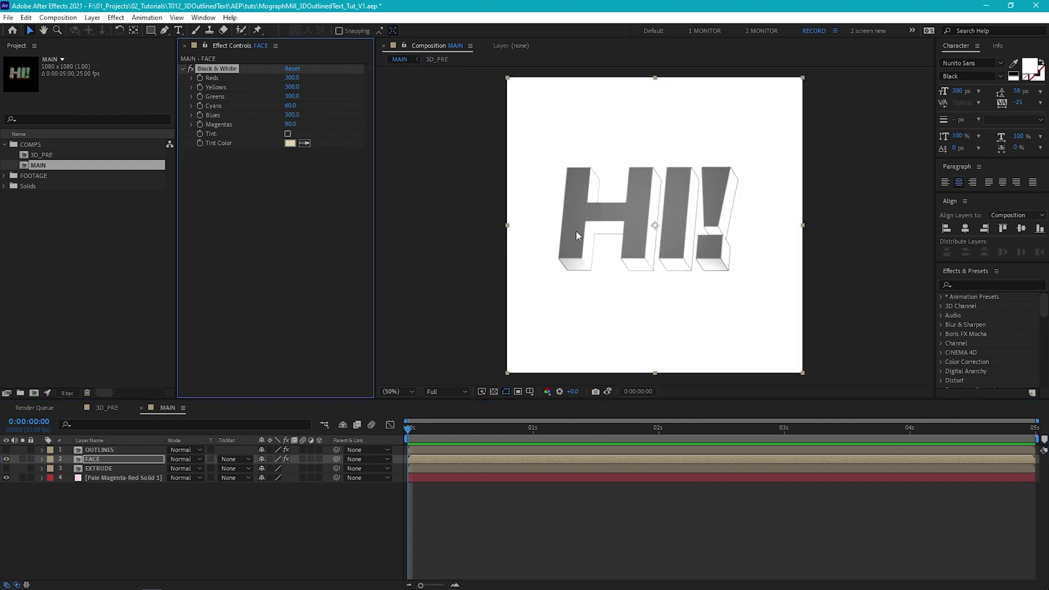
# Apply Luma Key to FACE with Key Type Key Out Brighter and Threshold 129
pyautogui.click(115, 18)
pyautogui.moveTo(188, 269)
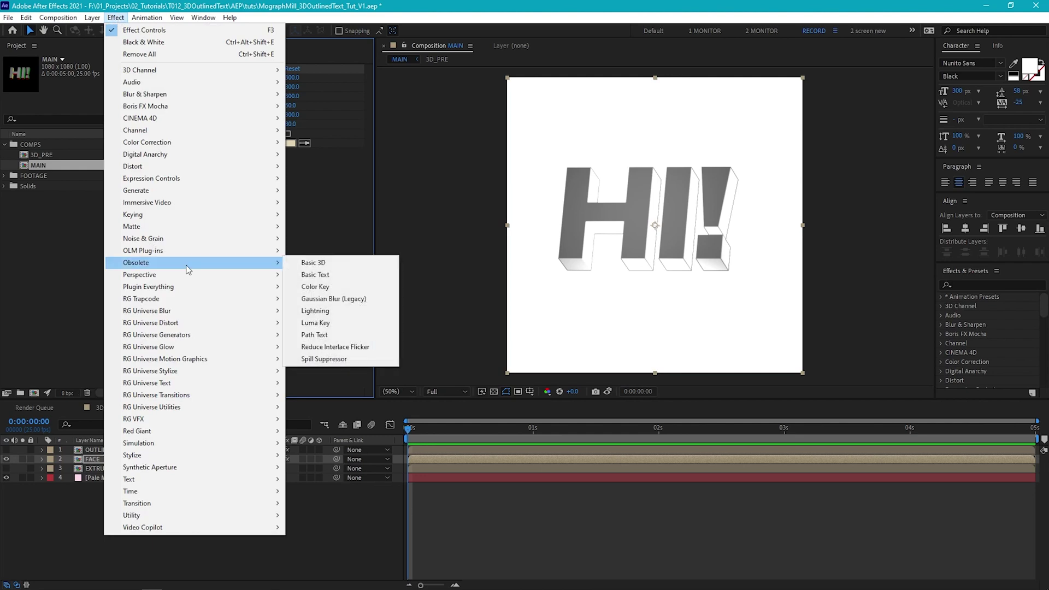
pyautogui.click(331, 323)
pyautogui.click(327, 163)
pyautogui.click(377, 173)
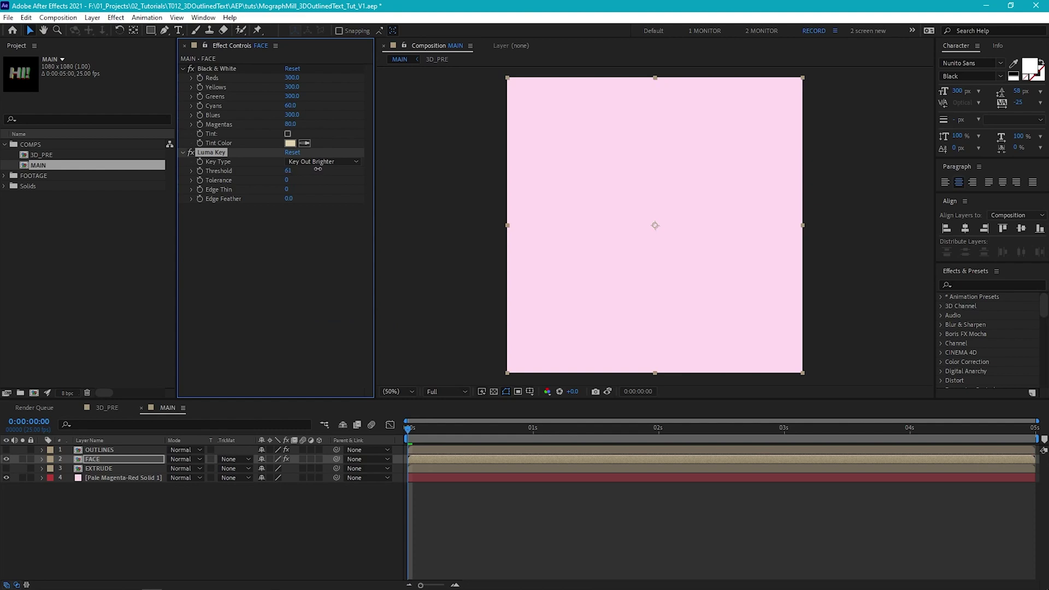
pyautogui.moveTo(333, 170); pyautogui.dragTo(357, 171)
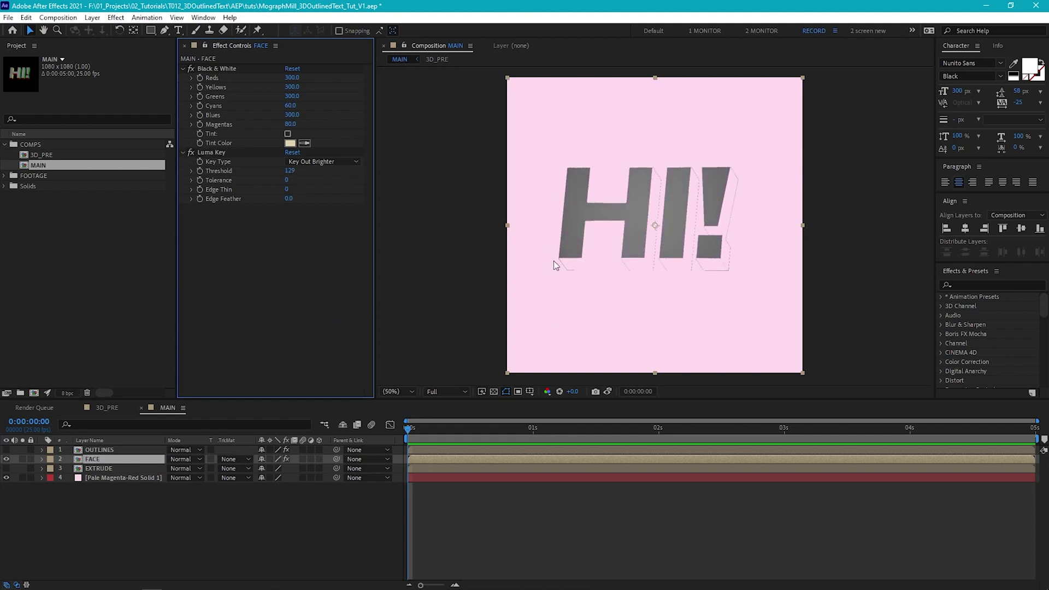
# Apply Simple Choker to FACE with Choke Matte 1.10, and show OUTLINES again
pyautogui.click(115, 18)
pyautogui.moveTo(175, 227)
pyautogui.click(323, 278)
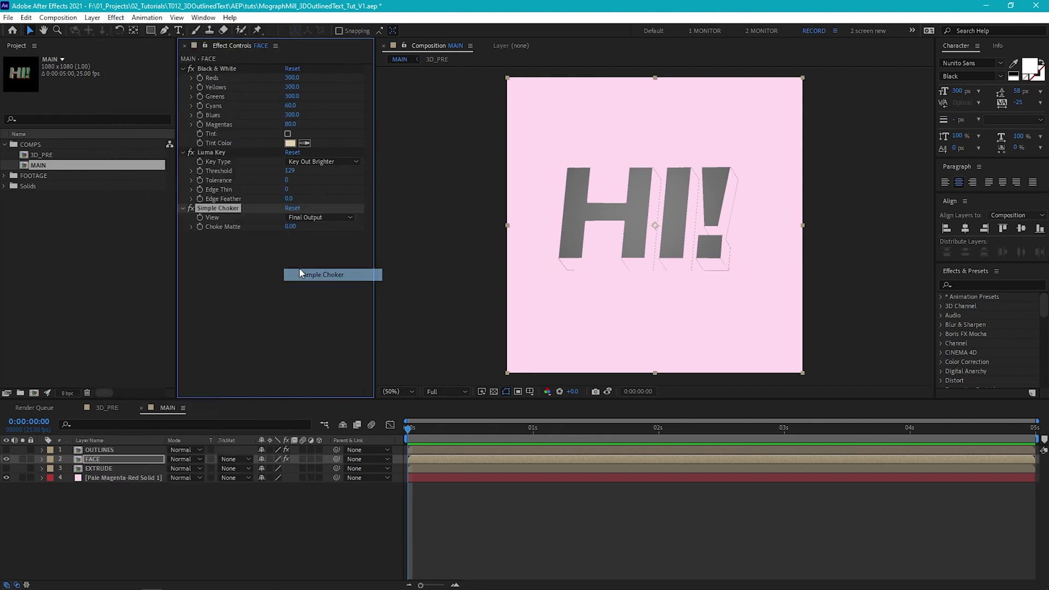
pyautogui.moveTo(288, 226); pyautogui.dragTo(296, 227)
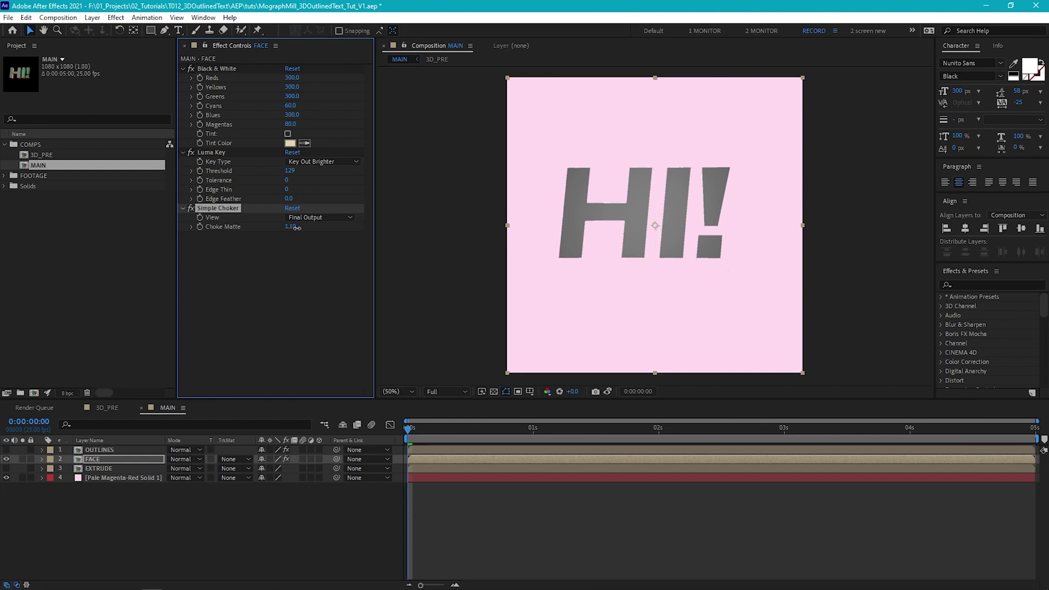
pyautogui.click(295, 279)
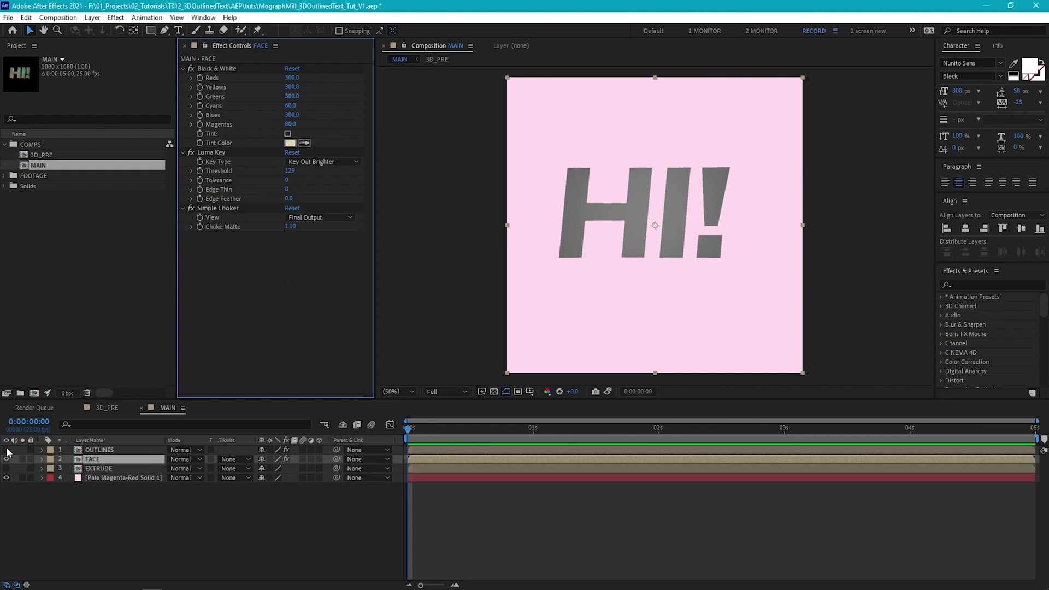
pyautogui.click(6, 450)
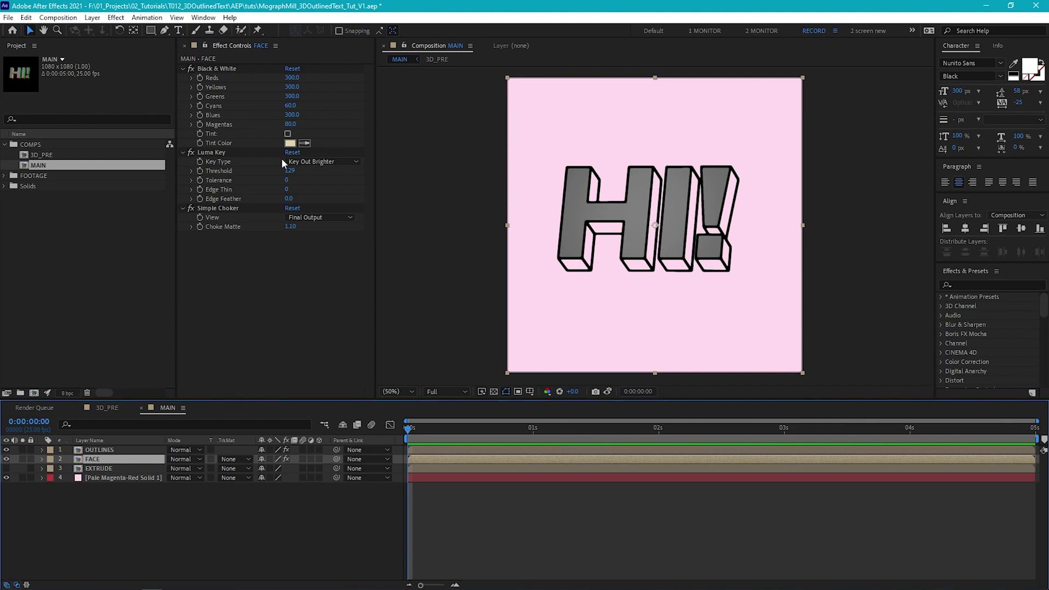
# Apply a Fill effect to FACE and set its color to light blue 6EC0FF
pyautogui.click(116, 17)
pyautogui.moveTo(193, 191)
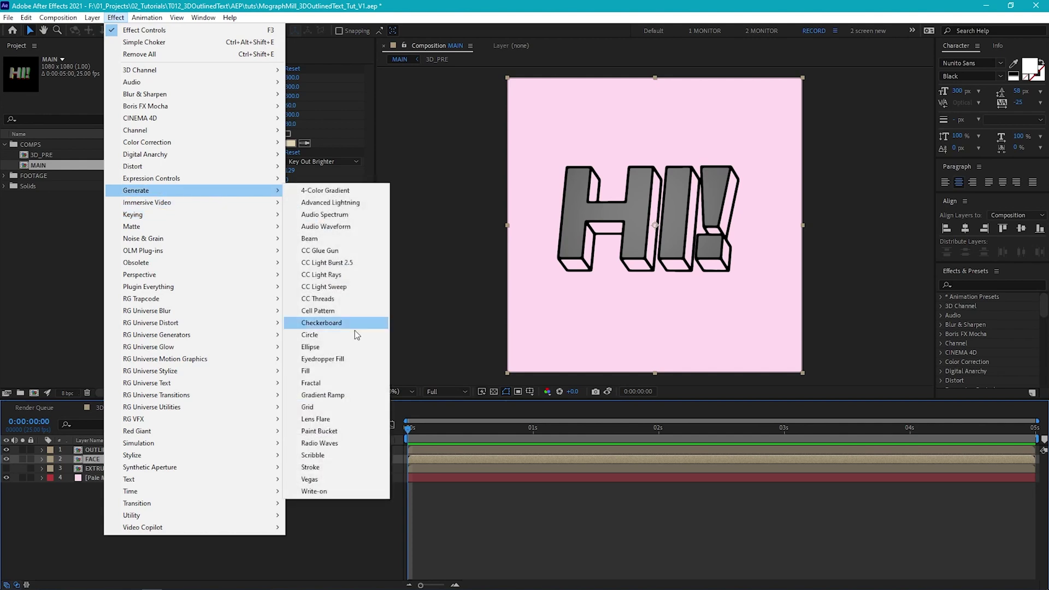
pyautogui.click(362, 365)
pyautogui.click(290, 265)
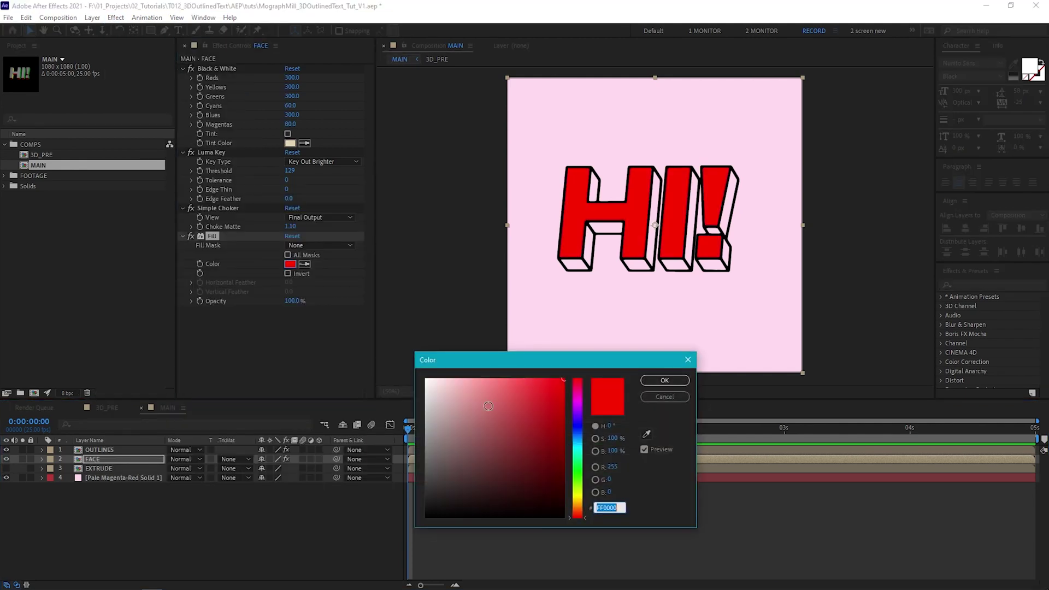
pyautogui.click(577, 437)
pyautogui.moveTo(524, 410); pyautogui.dragTo(501, 367)
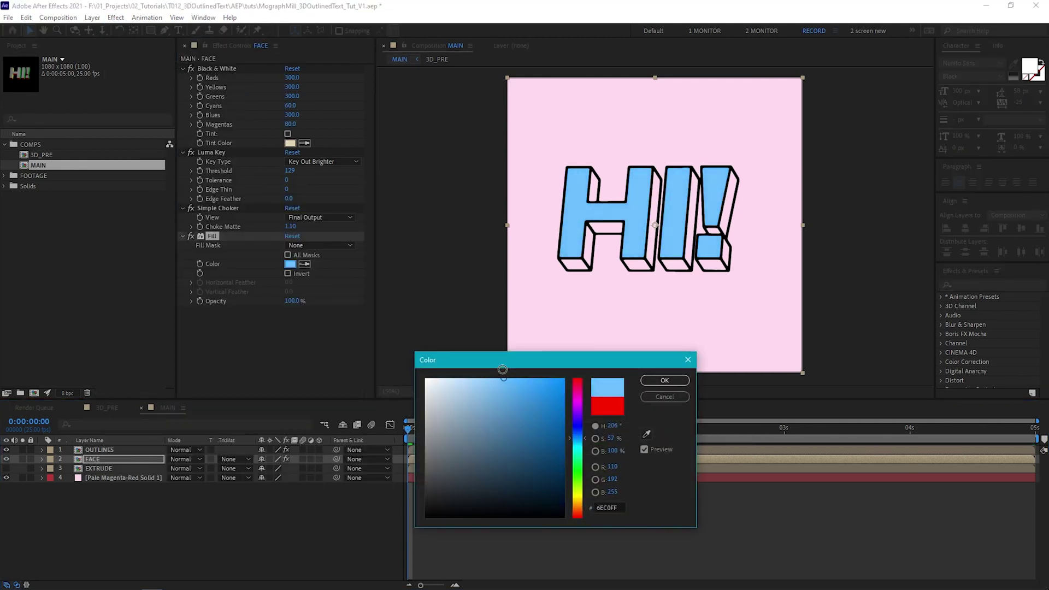
pyautogui.click(675, 385)
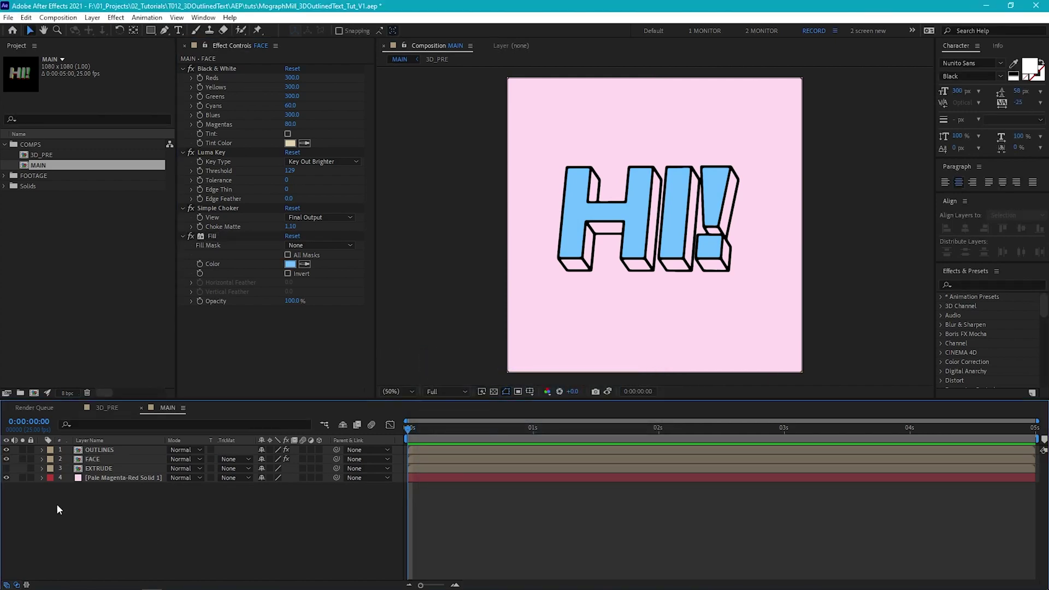
# Show EXTRUDE with FACE and OUTLINES hidden, and apply the Black & White effect to EXTRUDE
pyautogui.click(6, 468)
pyautogui.moveTo(6, 459); pyautogui.dragTo(6, 449)
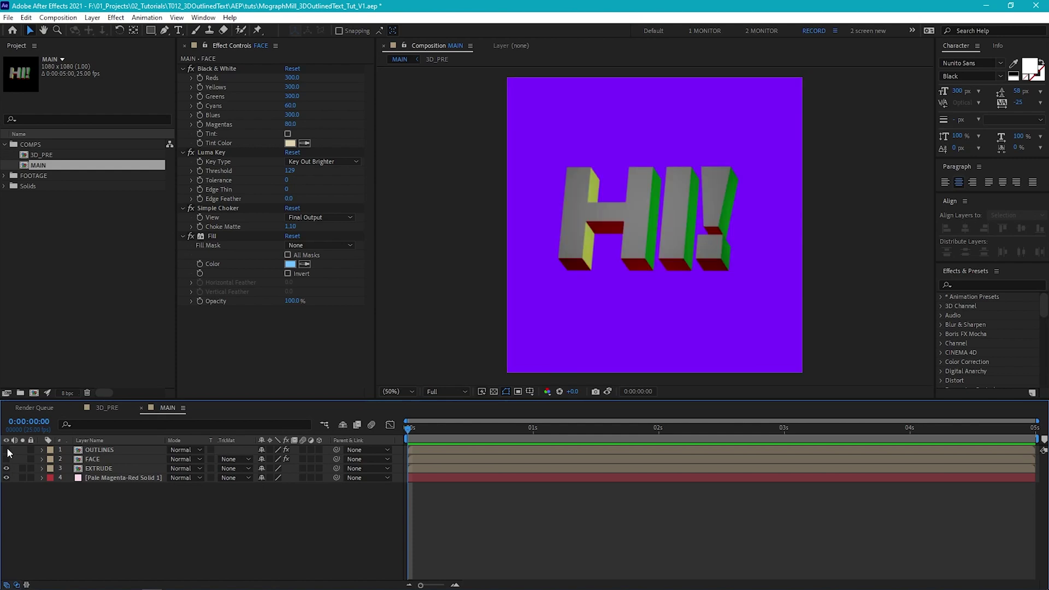
pyautogui.click(97, 467)
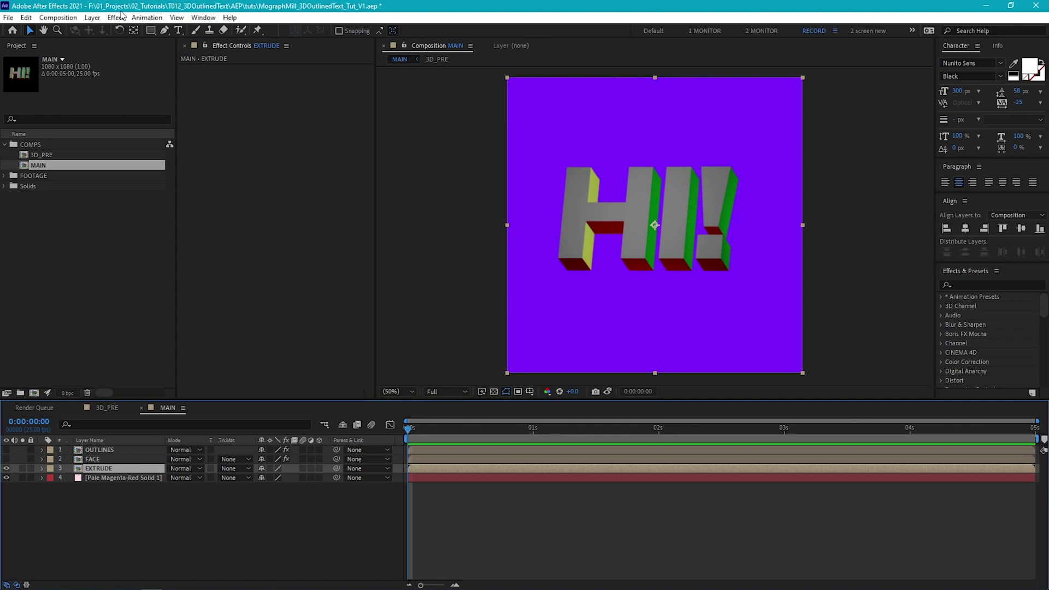
pyautogui.click(122, 17)
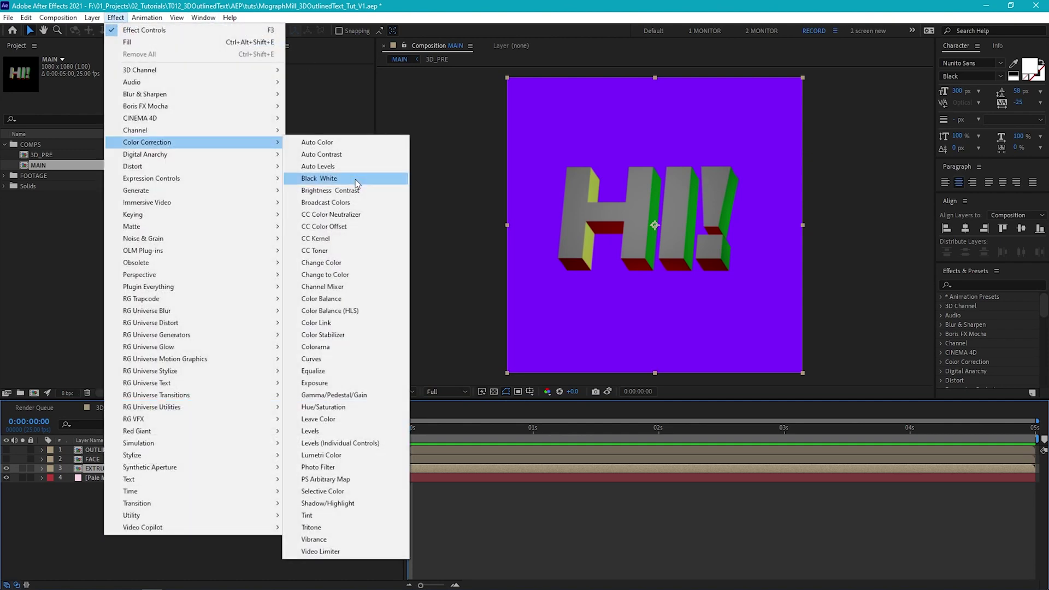
pyautogui.click(355, 178)
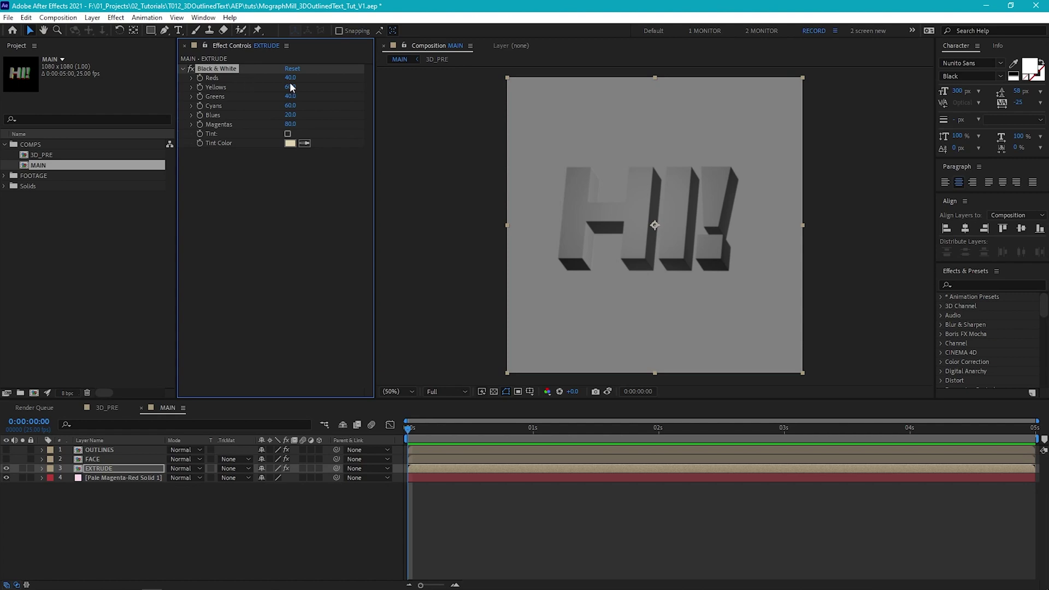
# Set EXTRUDE's Black & White values to Reds -200, Greens 300 and Yellows 300
pyautogui.moveTo(295, 80); pyautogui.dragTo(236, 83)
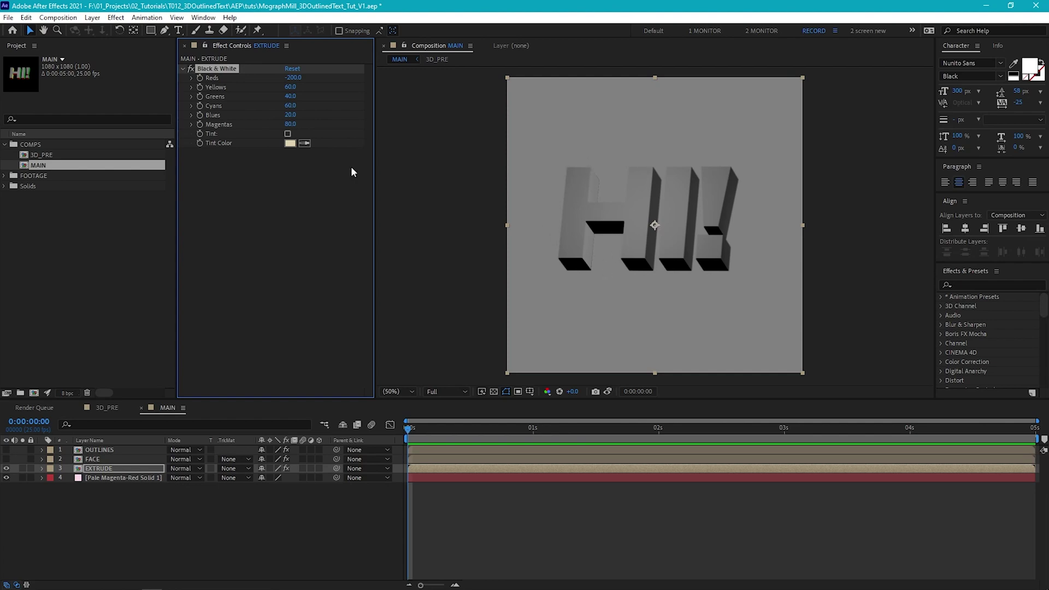
pyautogui.moveTo(299, 97); pyautogui.dragTo(482, 99)
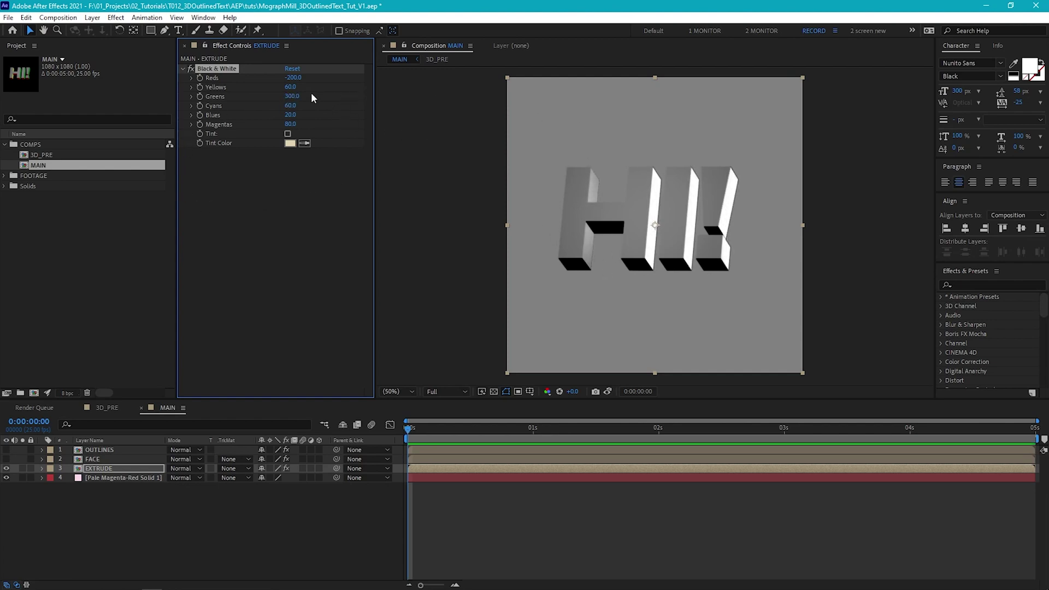
pyautogui.moveTo(289, 87); pyautogui.dragTo(404, 86)
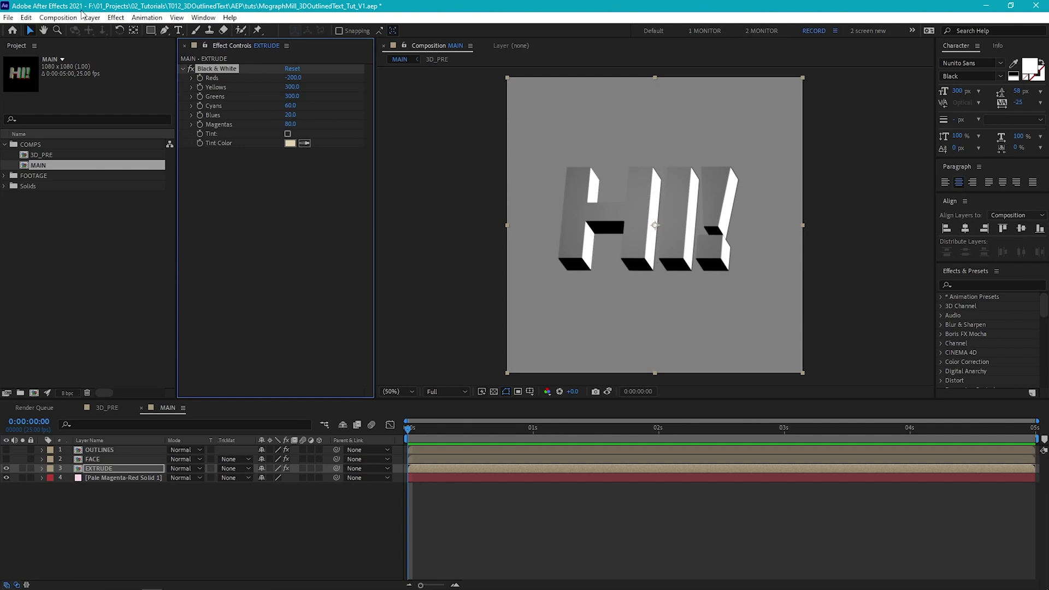
# Apply the Posterize effect to EXTRUDE and set its Level to 2
pyautogui.click(117, 20)
pyautogui.moveTo(215, 458)
pyautogui.click(325, 395)
pyautogui.click(287, 162)
pyautogui.write('2')
pyautogui.click(298, 249)
# Apply the Tint effect to EXTRUDE and show the FACE layer again
pyautogui.click(115, 18)
pyautogui.moveTo(218, 142)
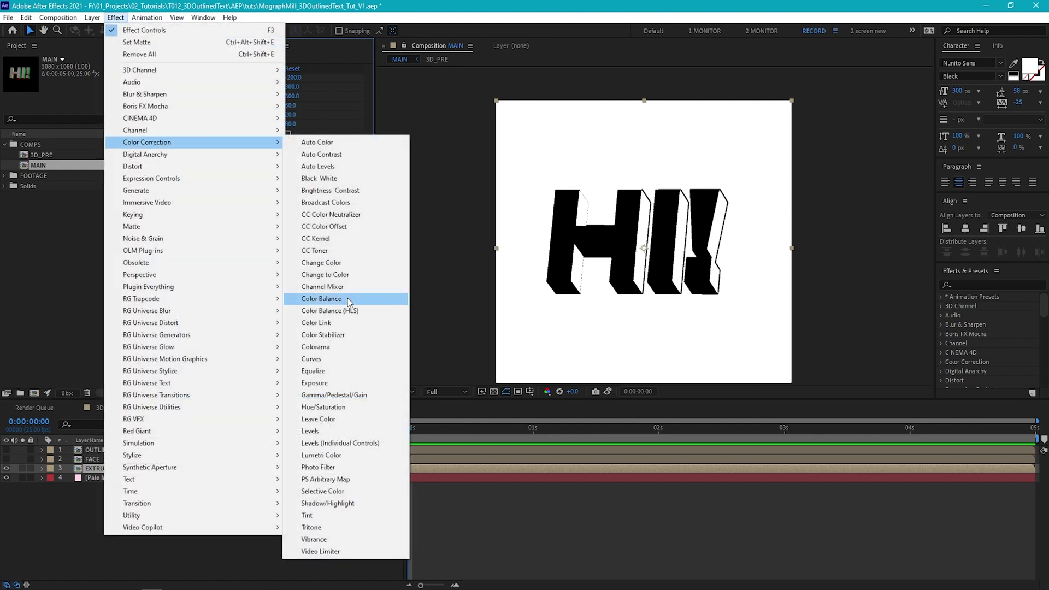
pyautogui.click(335, 514)
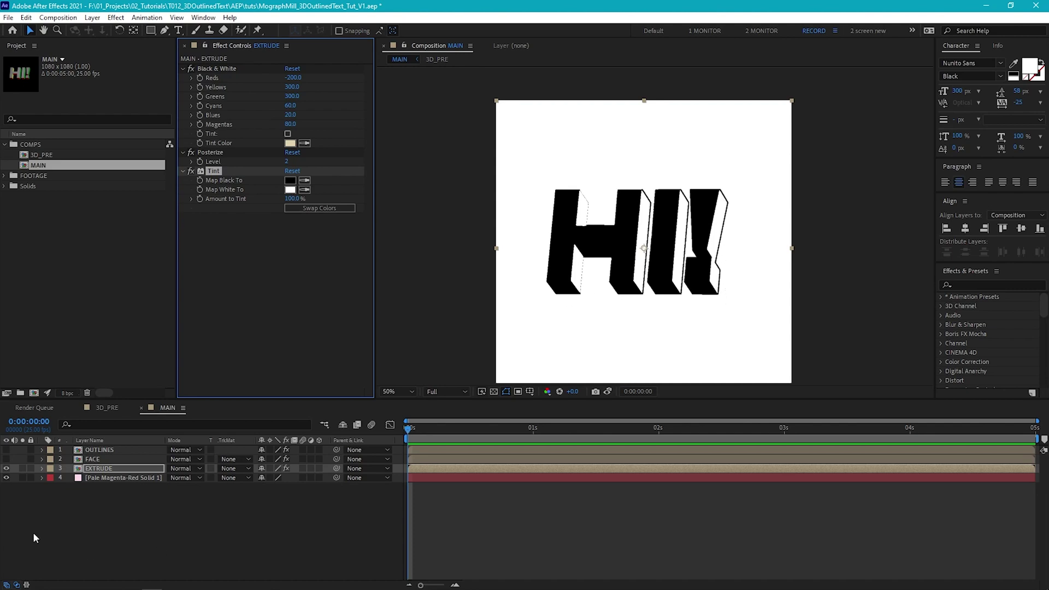
pyautogui.click(6, 459)
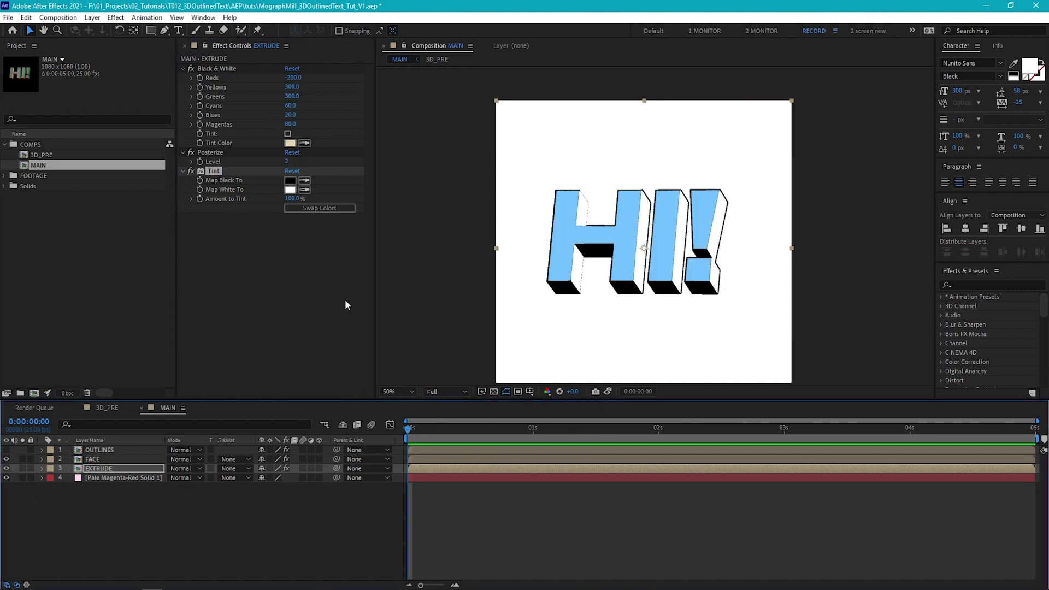
# Set EXTRUDE's Tint to map black to dark navy blue and white to bright blue 449CFF
pyautogui.click(291, 180)
pyautogui.moveTo(582, 449); pyautogui.dragTo(578, 430)
pyautogui.moveTo(541, 431); pyautogui.dragTo(576, 435)
pyautogui.click(677, 382)
pyautogui.click(290, 189)
pyautogui.moveTo(512, 409); pyautogui.dragTo(527, 369)
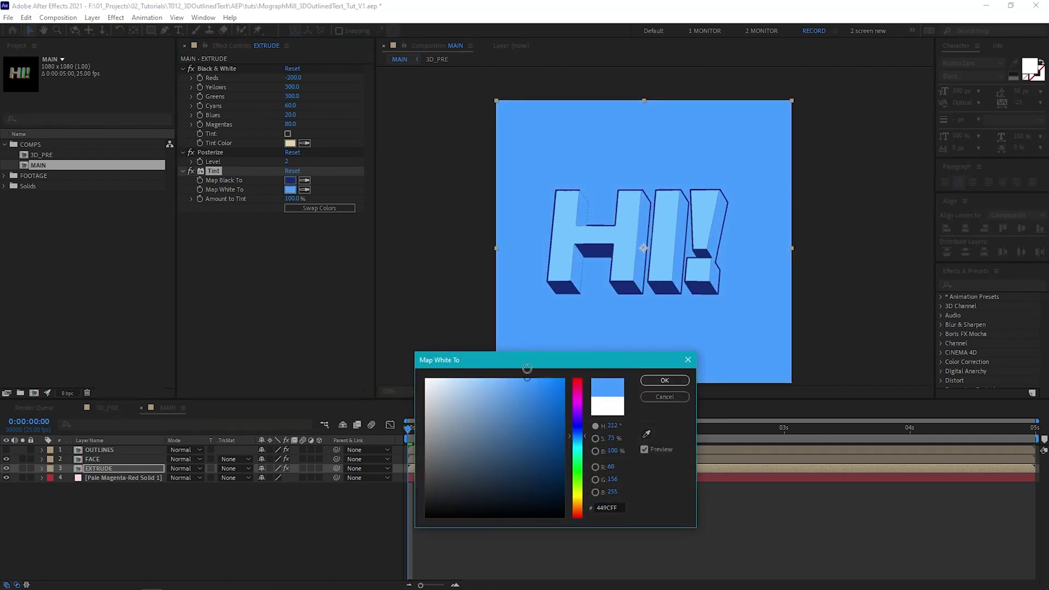
pyautogui.click(664, 380)
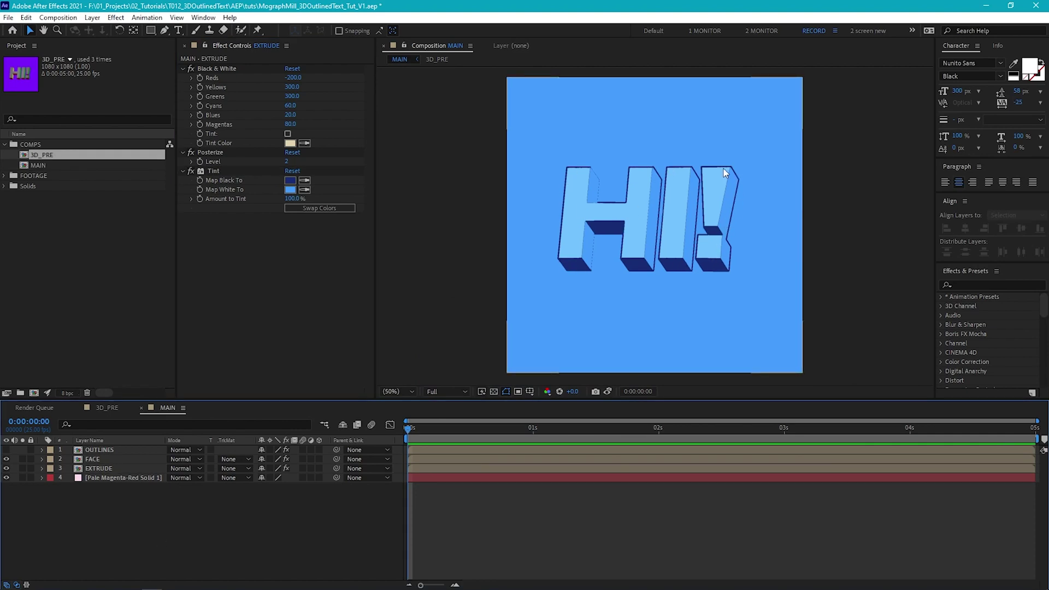
# Add Levels to EXTRUDE between Black & White and Posterize with Gamma 1.99, and show the OUTLINES layer
pyautogui.click(6, 450)
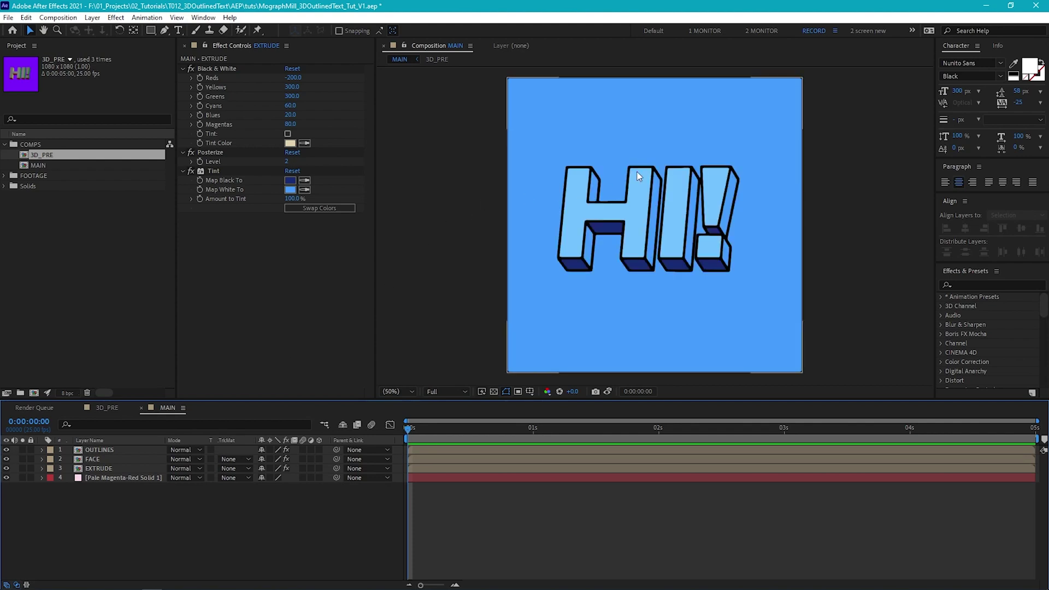
pyautogui.hotkey('ctrl', 'z')
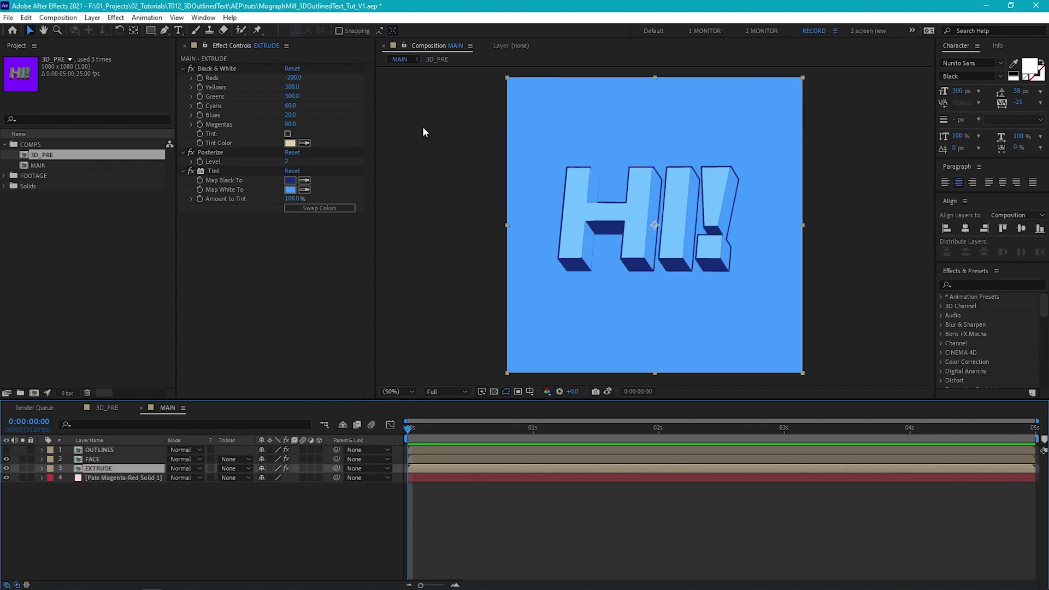
pyautogui.click(115, 17)
pyautogui.moveTo(158, 144)
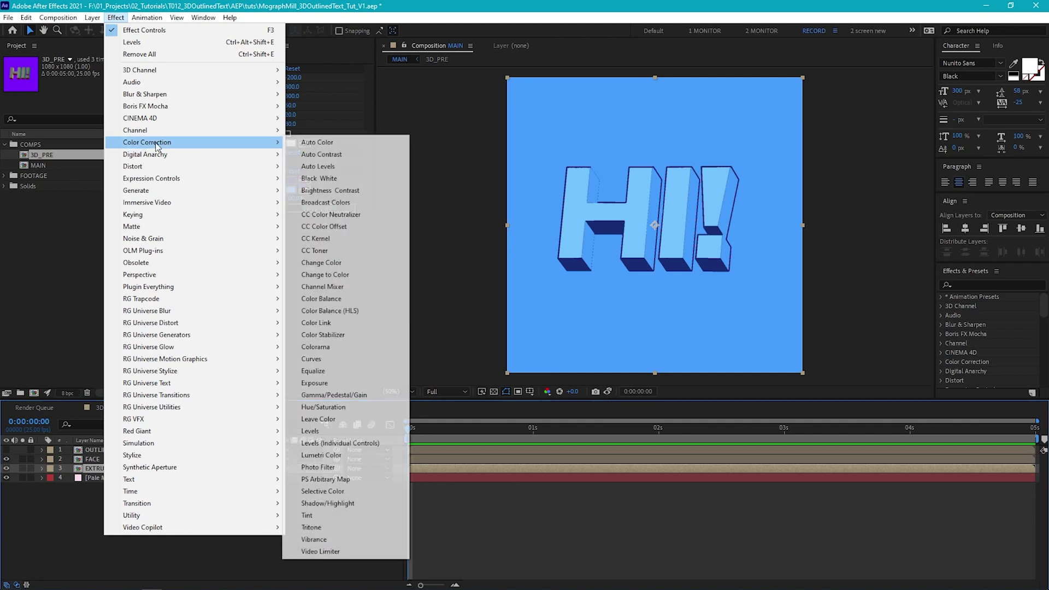
pyautogui.click(347, 431)
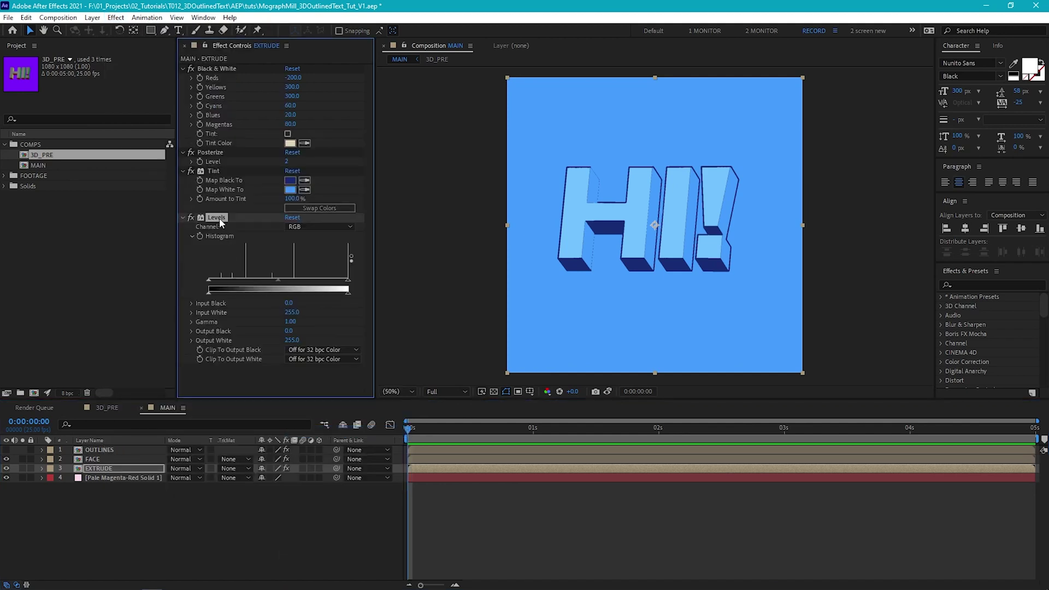
pyautogui.moveTo(221, 221); pyautogui.dragTo(244, 148)
pyautogui.moveTo(277, 215); pyautogui.dragTo(260, 215)
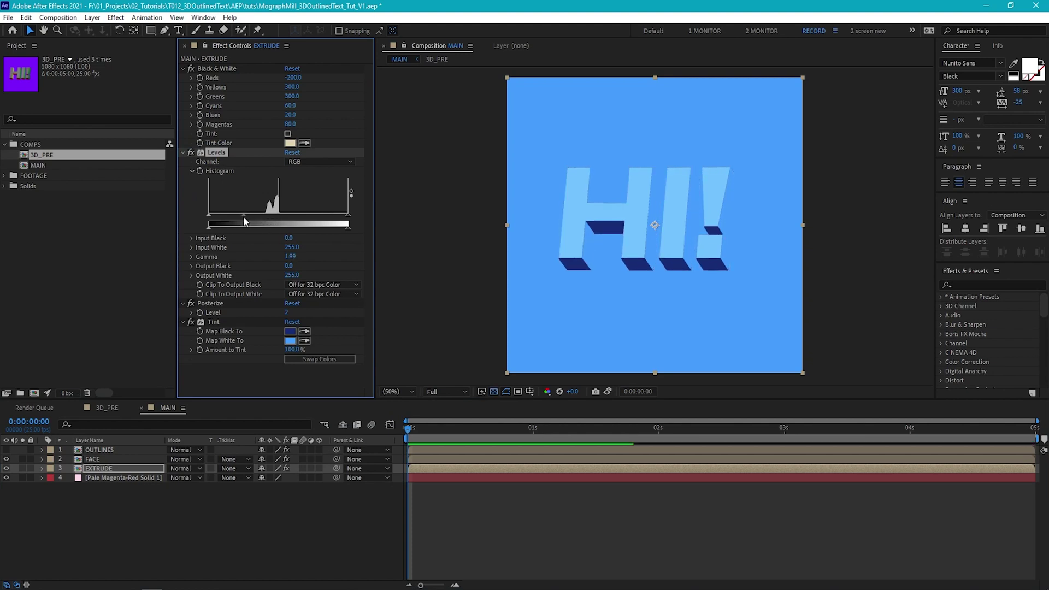
pyautogui.click(6, 449)
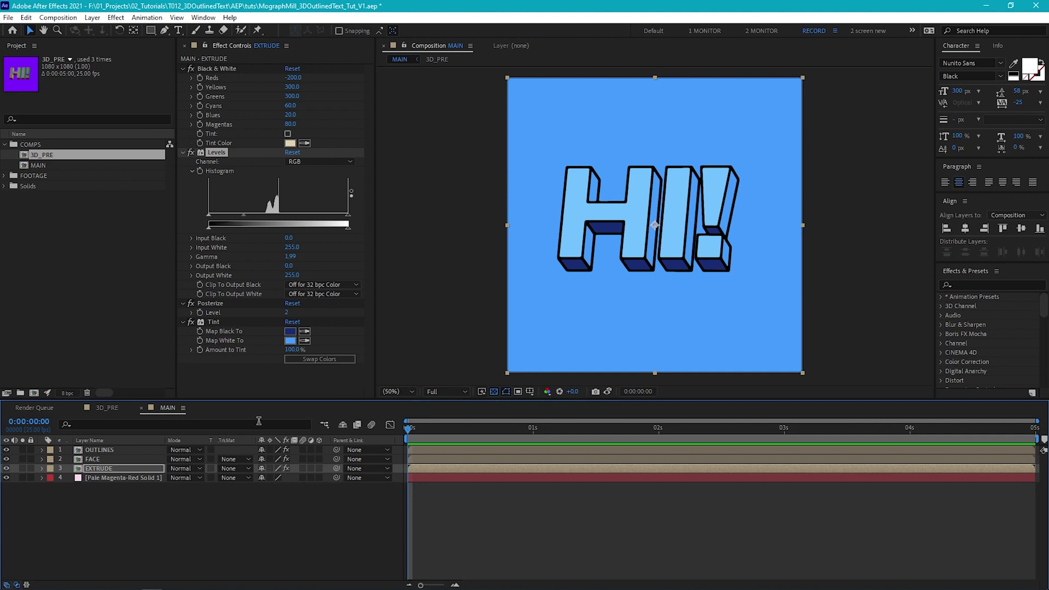
# Duplicate the EXTRUDE layer and rename the copy MATTE
pyautogui.click(115, 469)
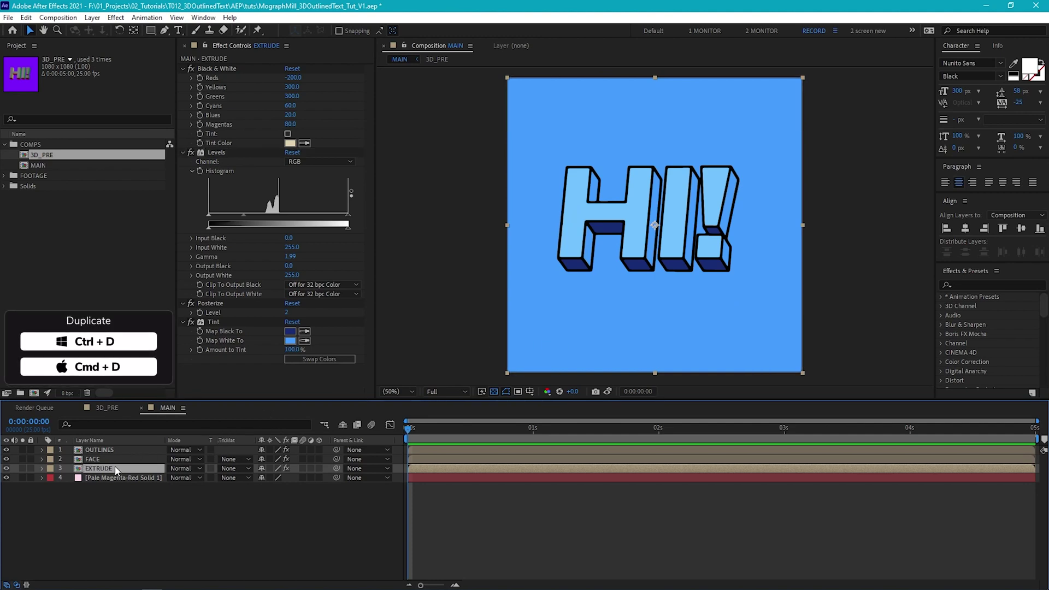
pyautogui.hotkey('ctrl', 'd')
pyautogui.press('Return')
pyautogui.write('MATT')
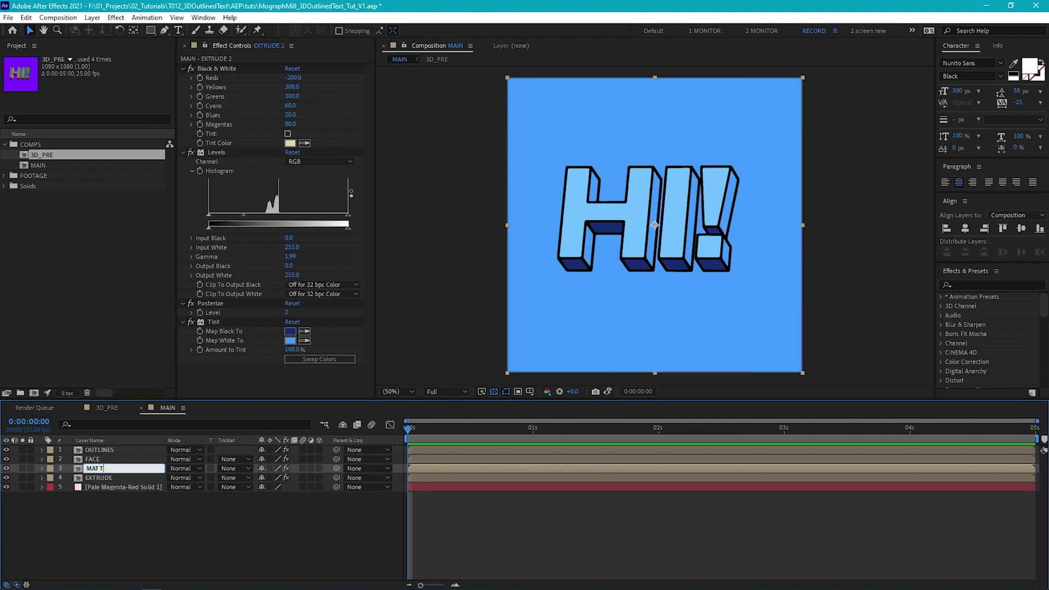
pyautogui.write('E')
pyautogui.press('Return')
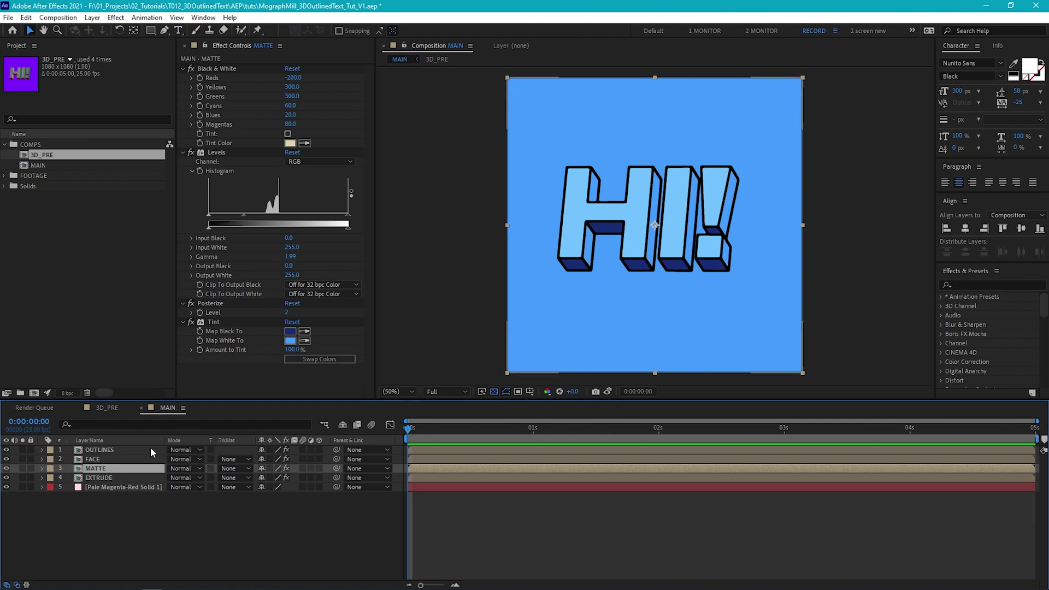
# Remove all effects from MATTE and move the layer below the pale magenta-red solid
pyautogui.click(212, 323)
pyautogui.keyDown('shift'); pyautogui.click(212, 69); pyautogui.keyUp('shift')
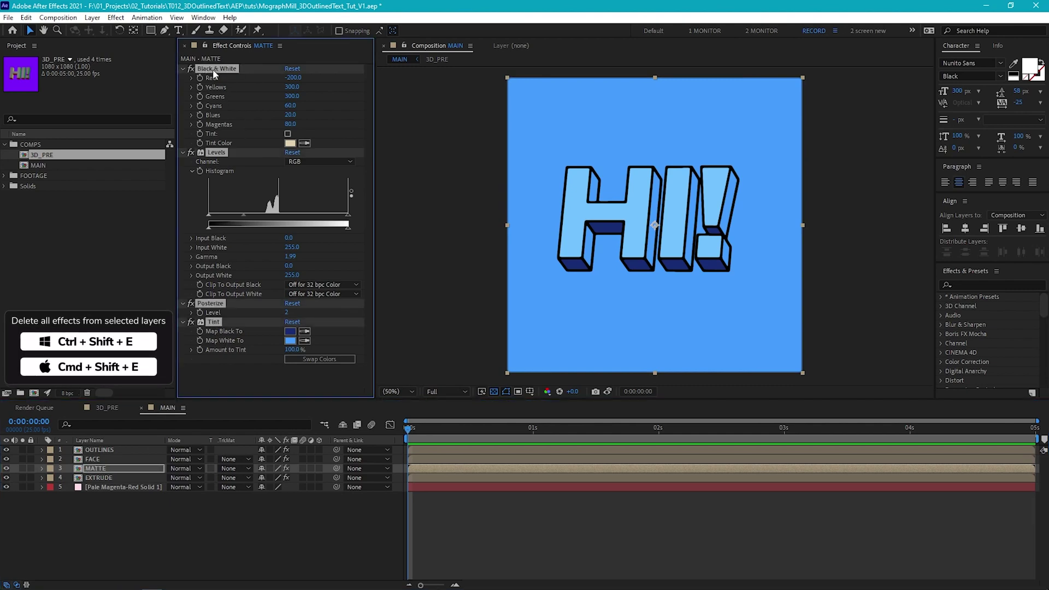
pyautogui.hotkey('ctrl', 'shift', 'e')
pyautogui.moveTo(100, 467); pyautogui.dragTo(110, 527)
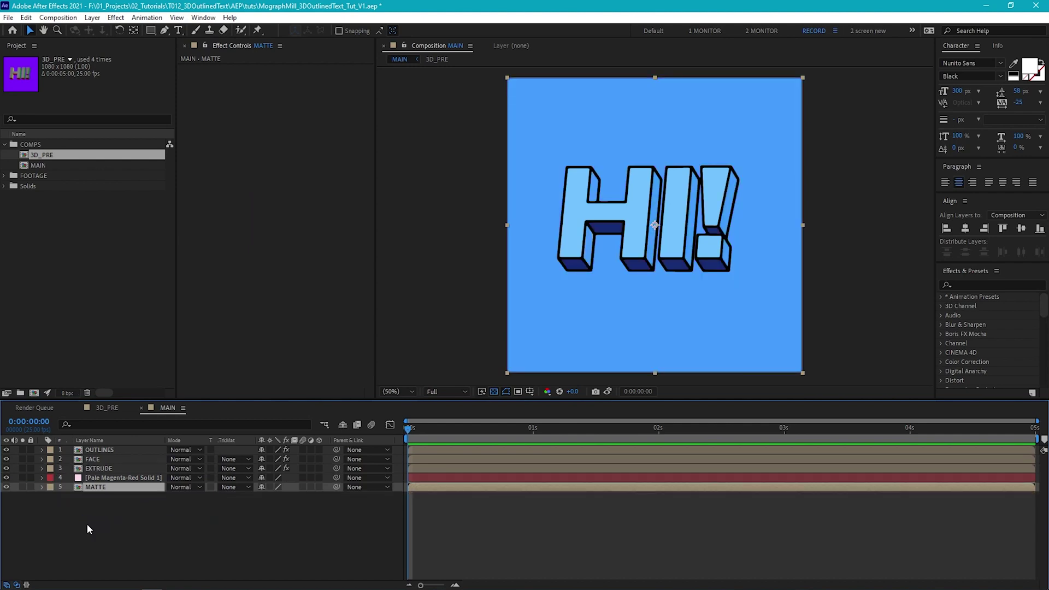
# Rename the pale magenta-red solid layer as bg
pyautogui.click(121, 477)
pyautogui.press('Return')
pyautogui.write('bg')
# Solo MATTE, key out its purple background using Color Range with Fuzziness 71, and turn solo off again
pyautogui.click(60, 488)
pyautogui.click(22, 486)
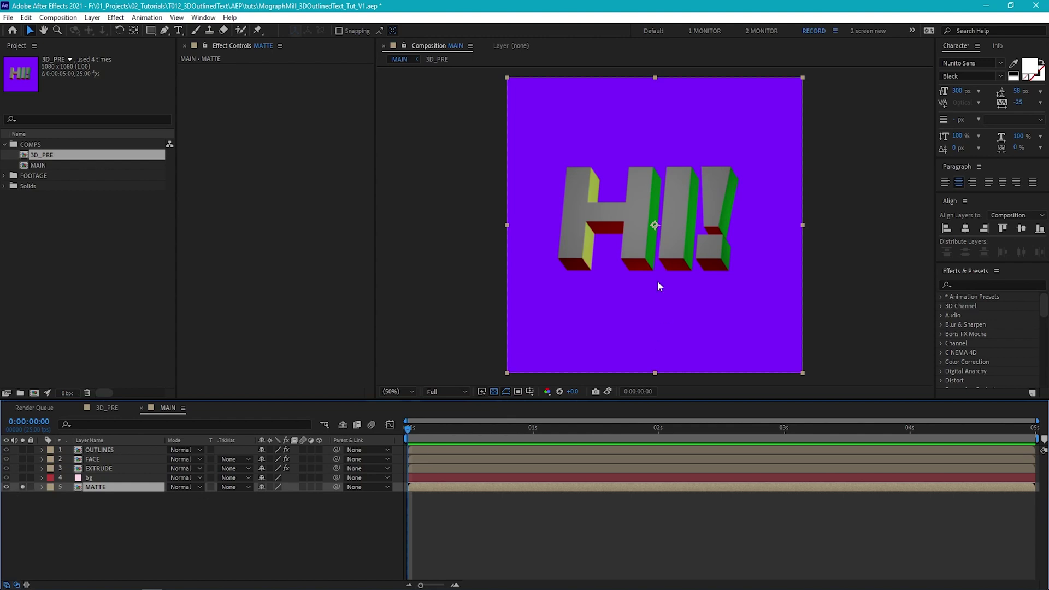
pyautogui.click(116, 17)
pyautogui.moveTo(219, 214)
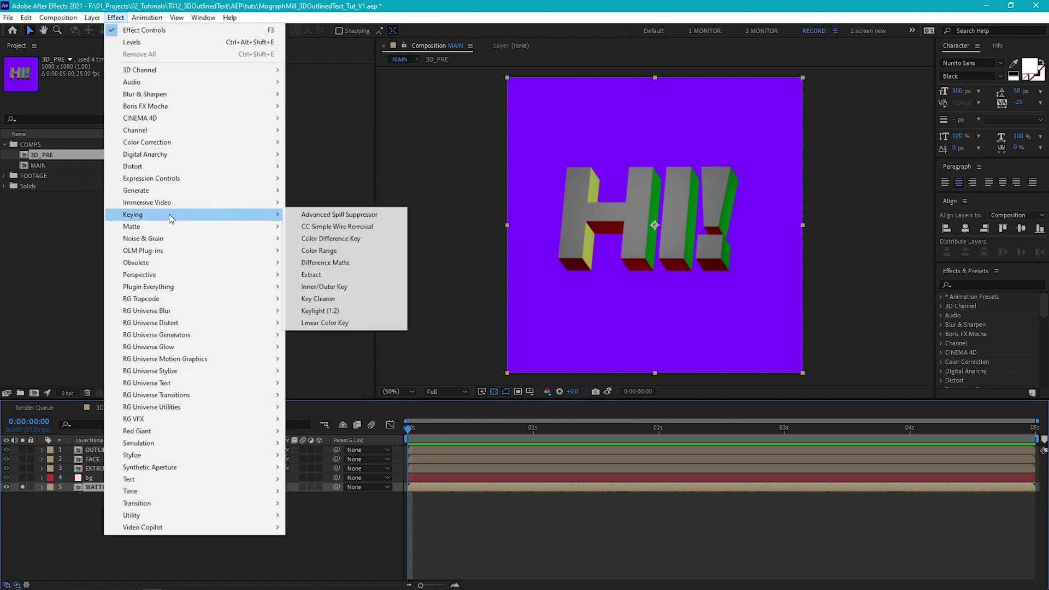
pyautogui.click(304, 250)
pyautogui.click(290, 91)
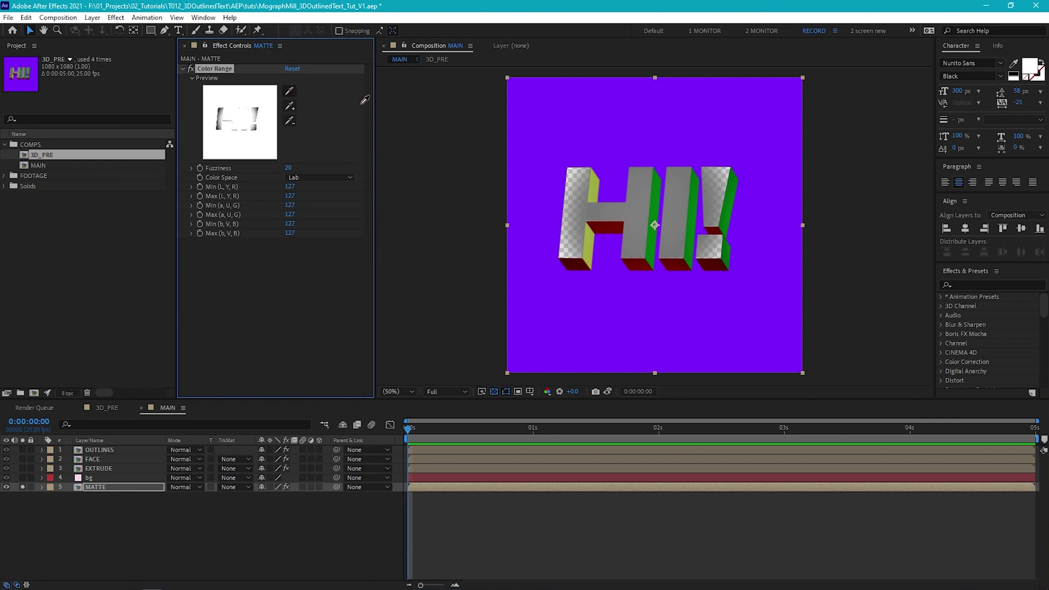
pyautogui.click(641, 117)
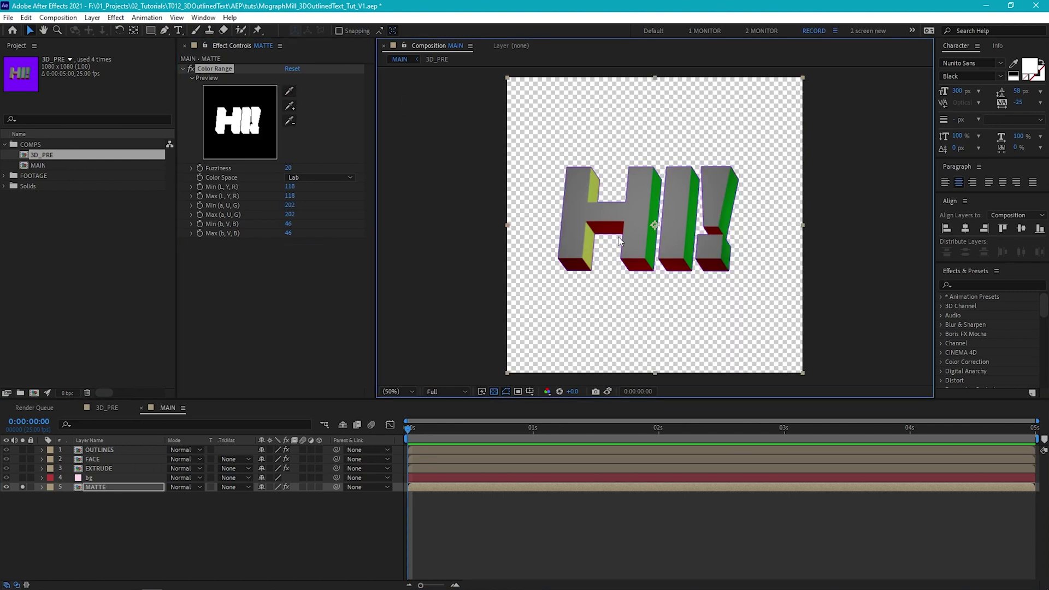
pyautogui.moveTo(288, 168); pyautogui.dragTo(318, 167)
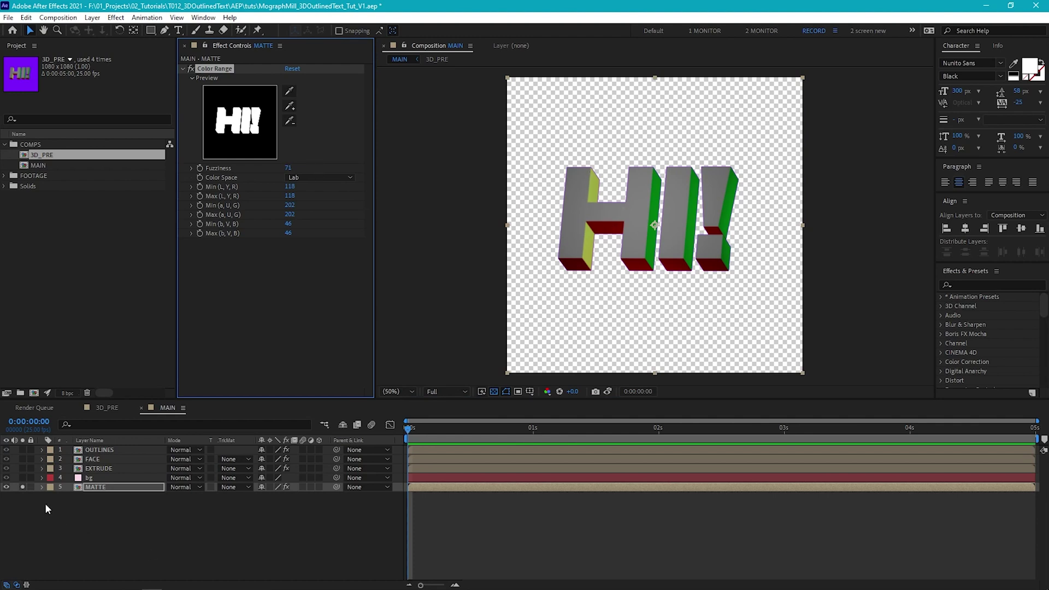
pyautogui.click(22, 486)
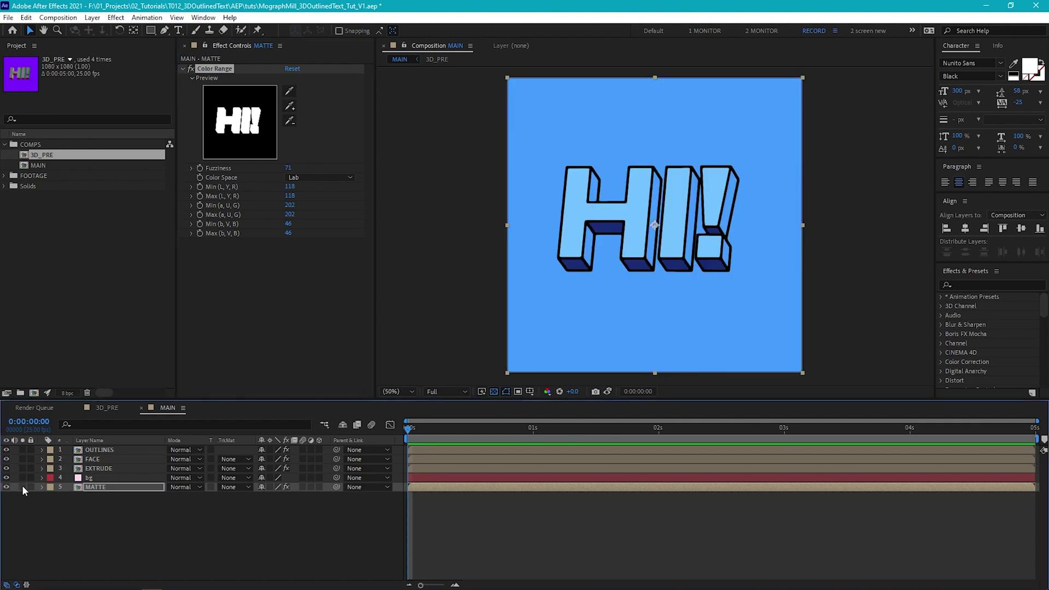
# Apply Set Matte to EXTRUDE, taking the matte from the MATTE layer with Effects & Masks
pyautogui.click(98, 469)
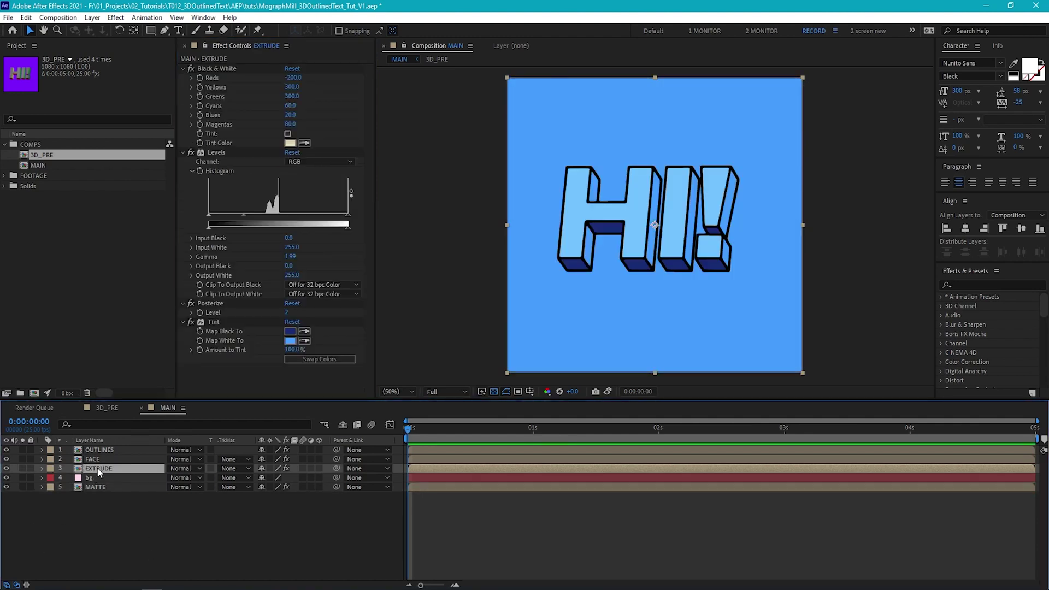
pyautogui.click(115, 17)
pyautogui.moveTo(270, 135)
pyautogui.click(354, 249)
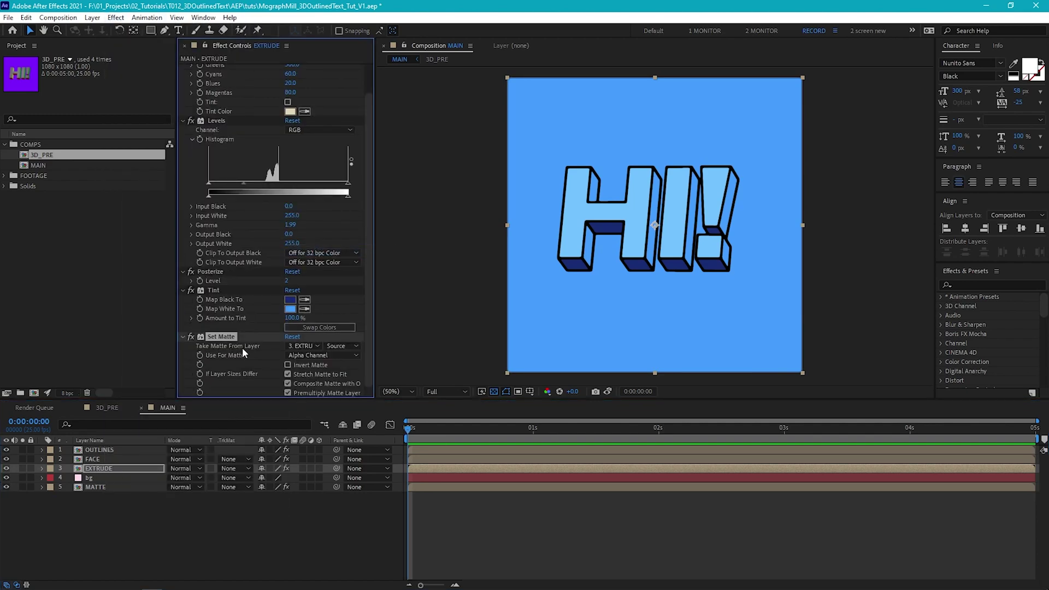
pyautogui.click(303, 345)
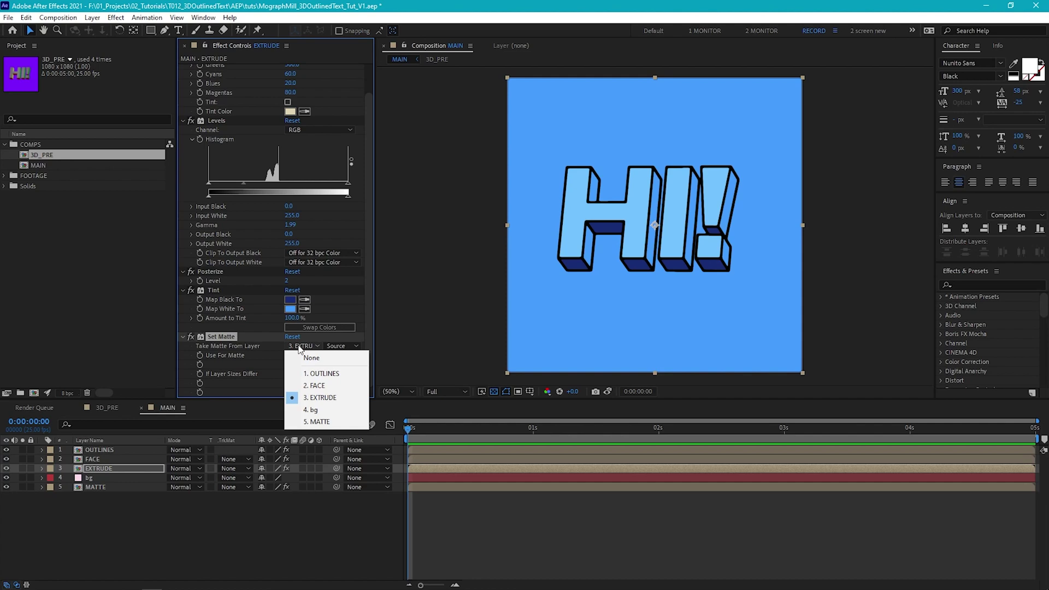
pyautogui.click(328, 422)
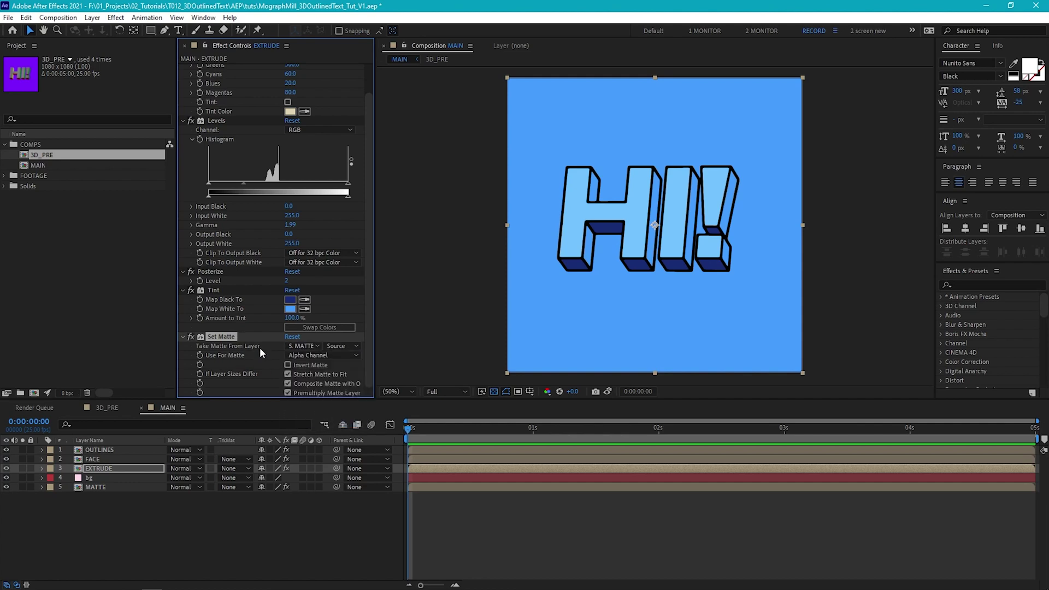
pyautogui.click(347, 346)
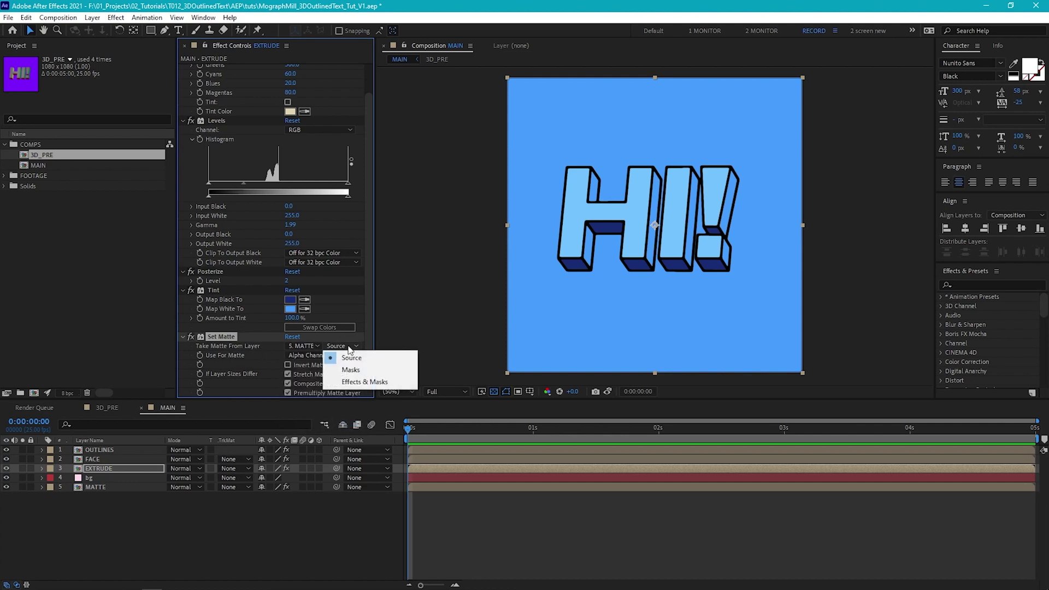
pyautogui.click(387, 381)
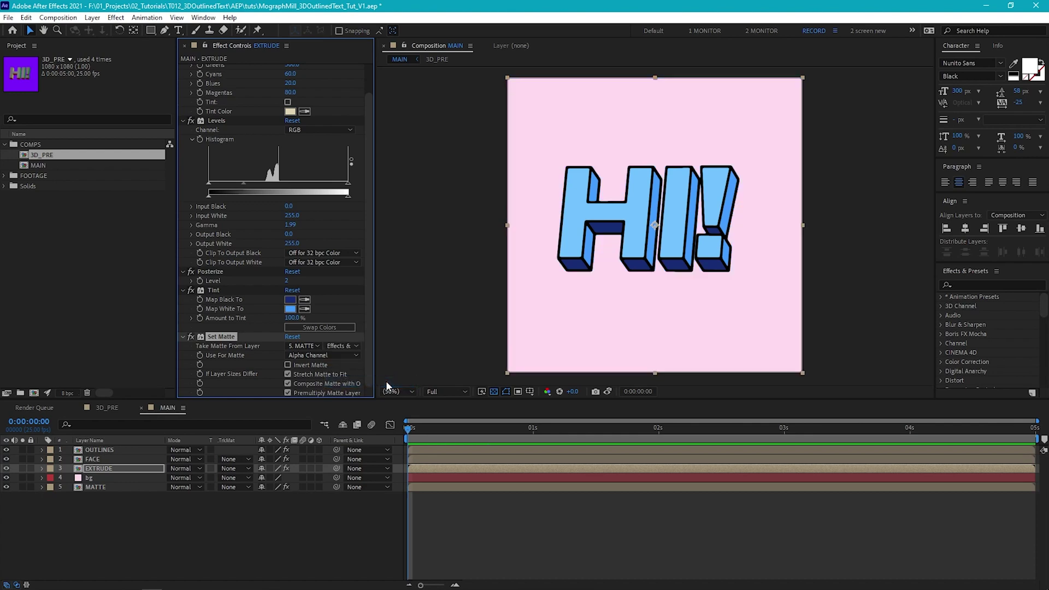
pyautogui.click(451, 483)
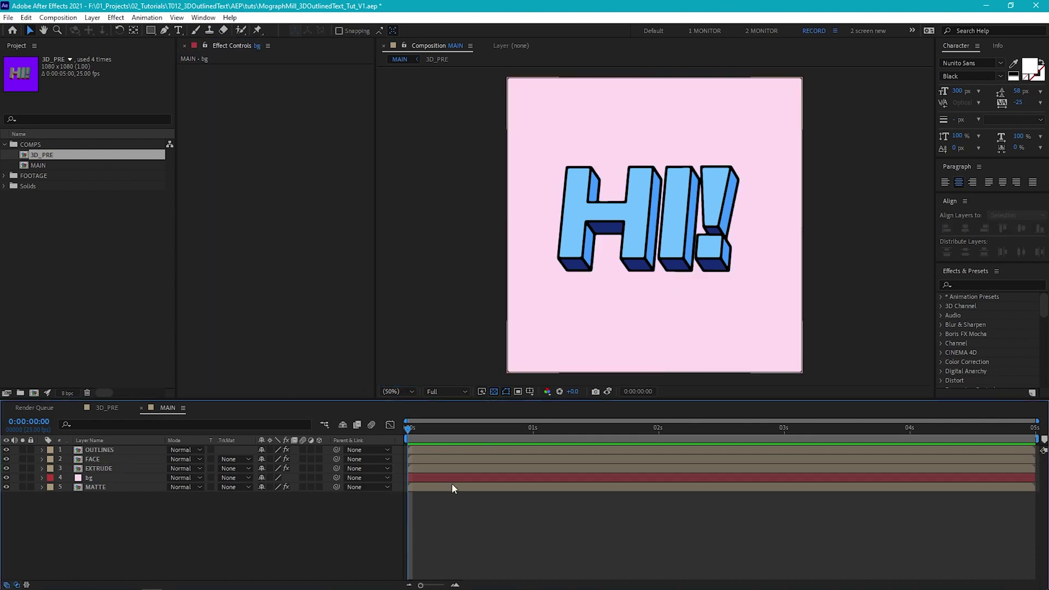
# In the 3D_PRE comp, set the HI! text layer's Extrusion Depth to 120 and keyframe it at 1 second
pyautogui.click(112, 407)
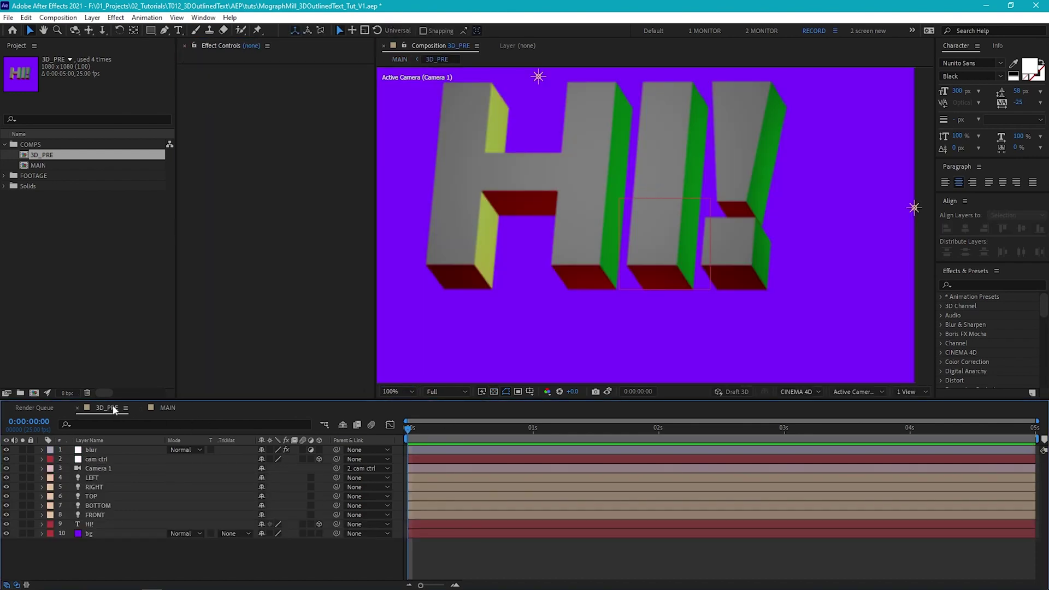
pyautogui.click(107, 525)
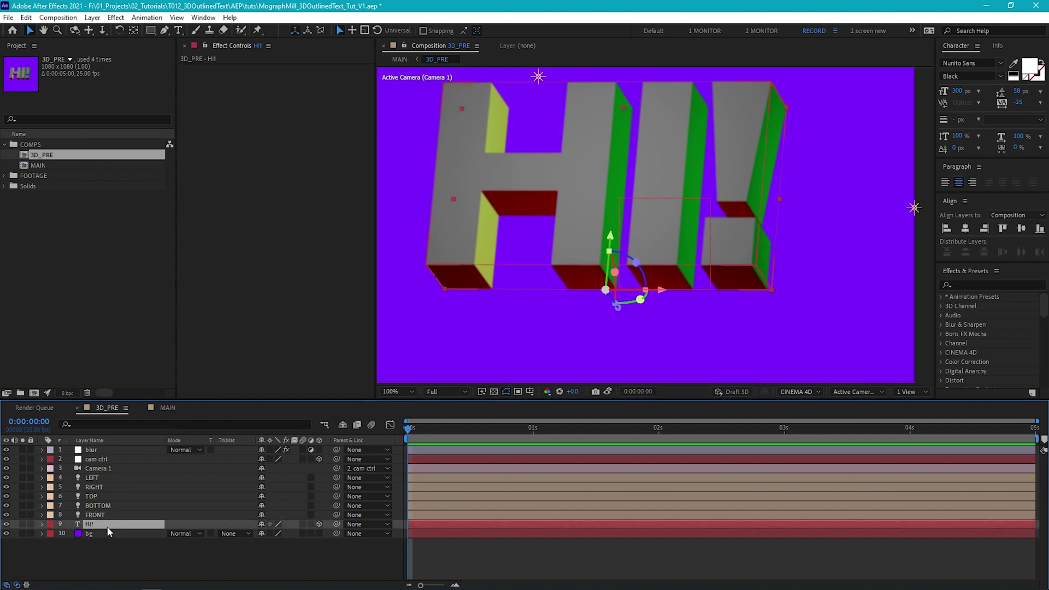
pyautogui.click(42, 525)
pyautogui.click(53, 552)
pyautogui.scroll(-1, 76, 548)
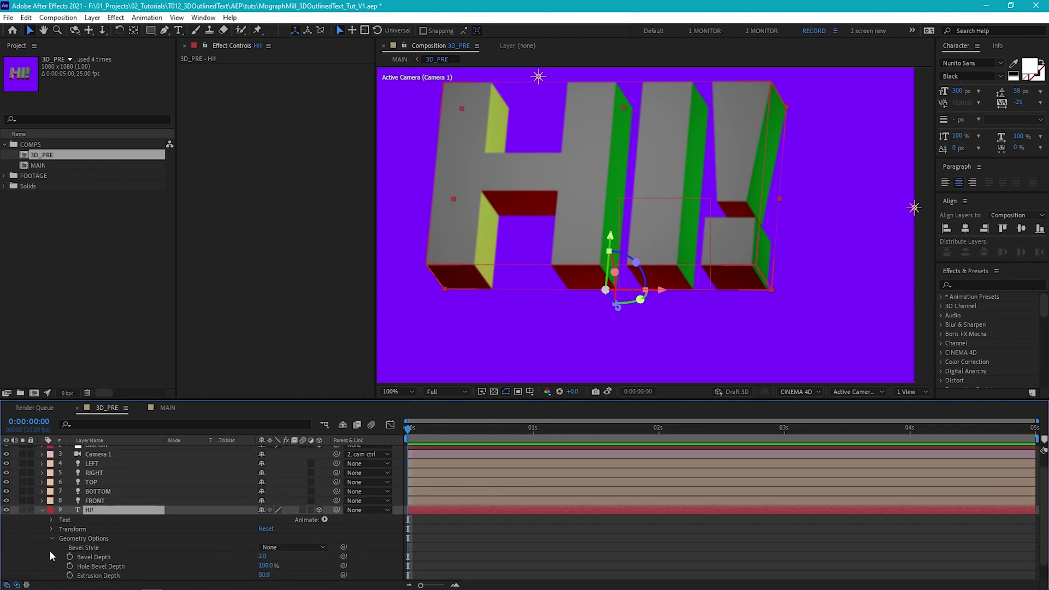
pyautogui.scroll(-2, 92, 546)
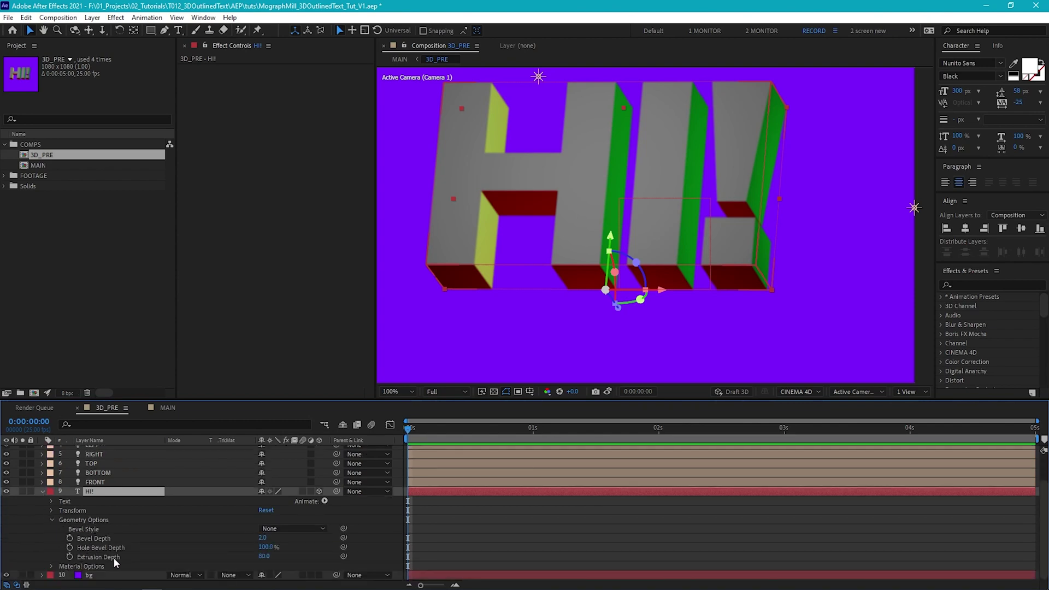
pyautogui.press('space')
pyautogui.moveTo(428, 429); pyautogui.dragTo(535, 447)
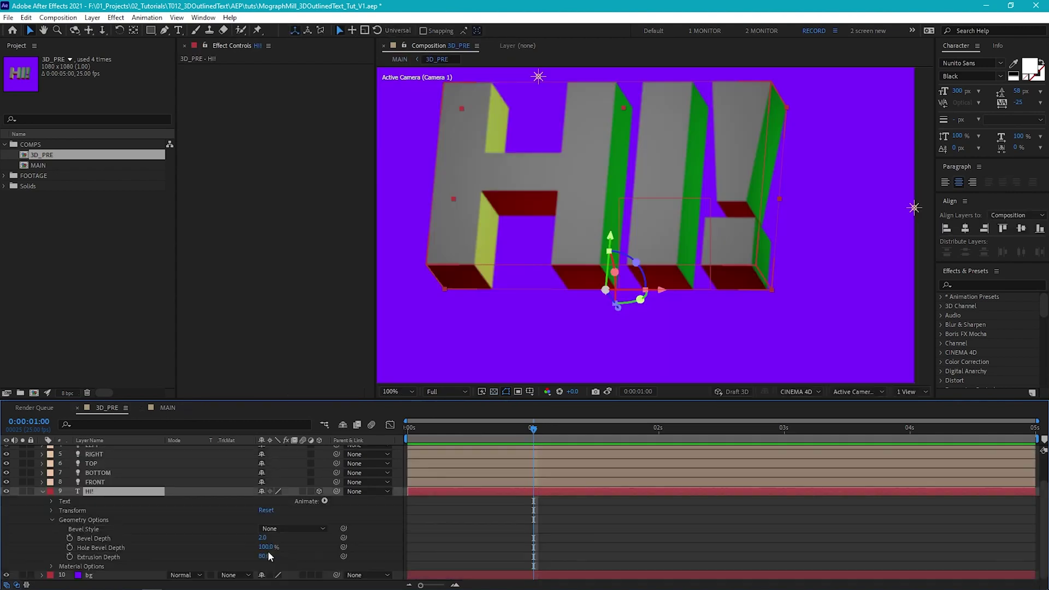
pyautogui.moveTo(268, 555); pyautogui.dragTo(283, 555)
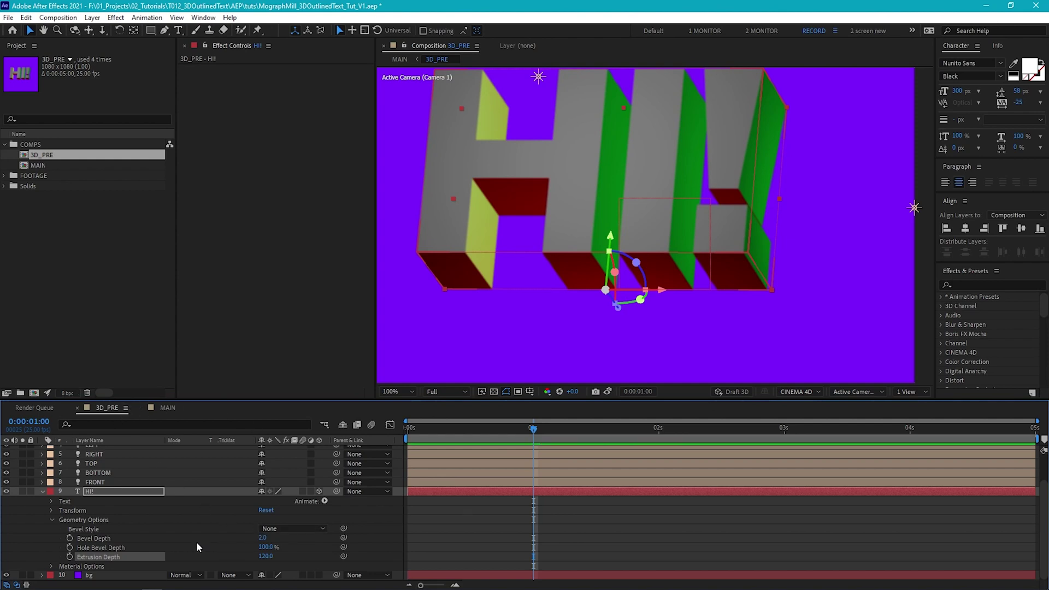
pyautogui.click(70, 556)
# Add a starting Extrusion Depth keyframe with value 1 at the beginning of the timeline
pyautogui.moveTo(534, 432); pyautogui.dragTo(317, 466)
pyautogui.click(266, 561)
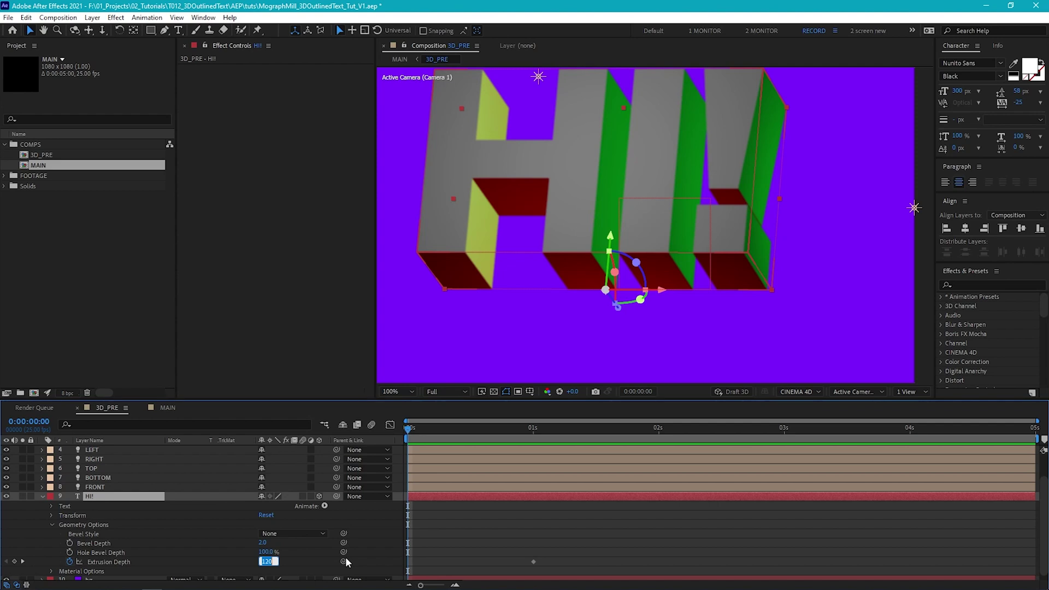
pyautogui.write('1')
pyautogui.press('Return')
# Steepen the easing of both Extrusion Depth keyframes in the speed graph, with about 84% influence into the last keyframe
pyautogui.moveTo(578, 548); pyautogui.dragTo(400, 576)
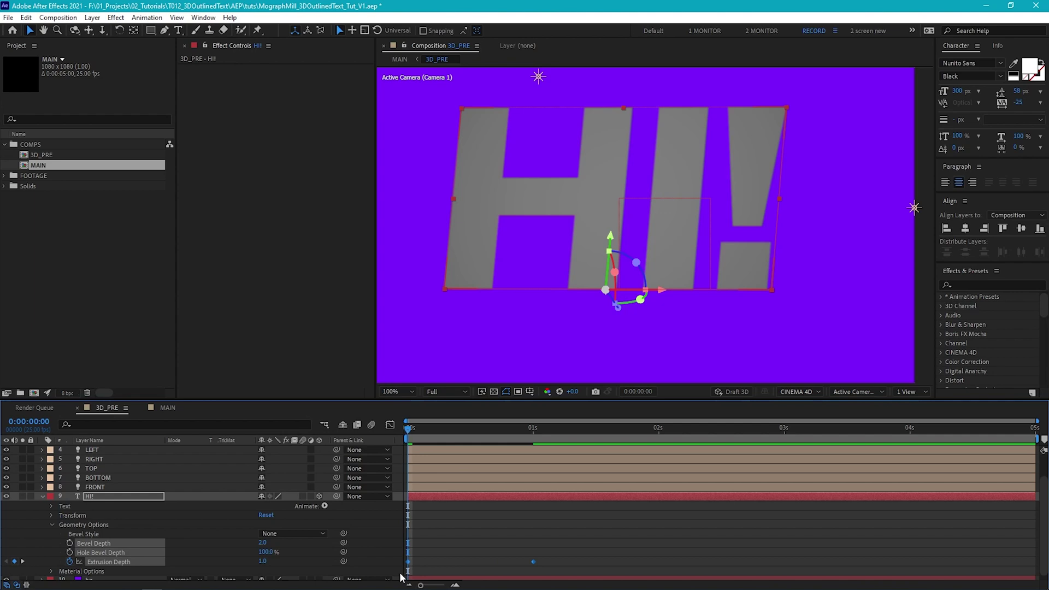
pyautogui.hotkey('shift', 'F3')
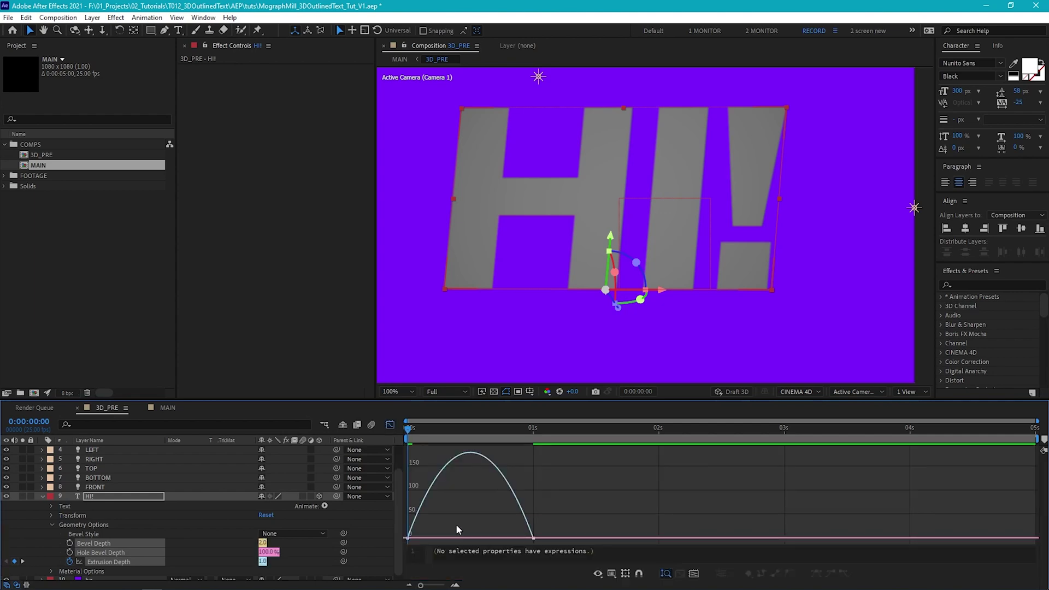
pyautogui.click(430, 538)
pyautogui.moveTo(437, 541); pyautogui.dragTo(482, 542)
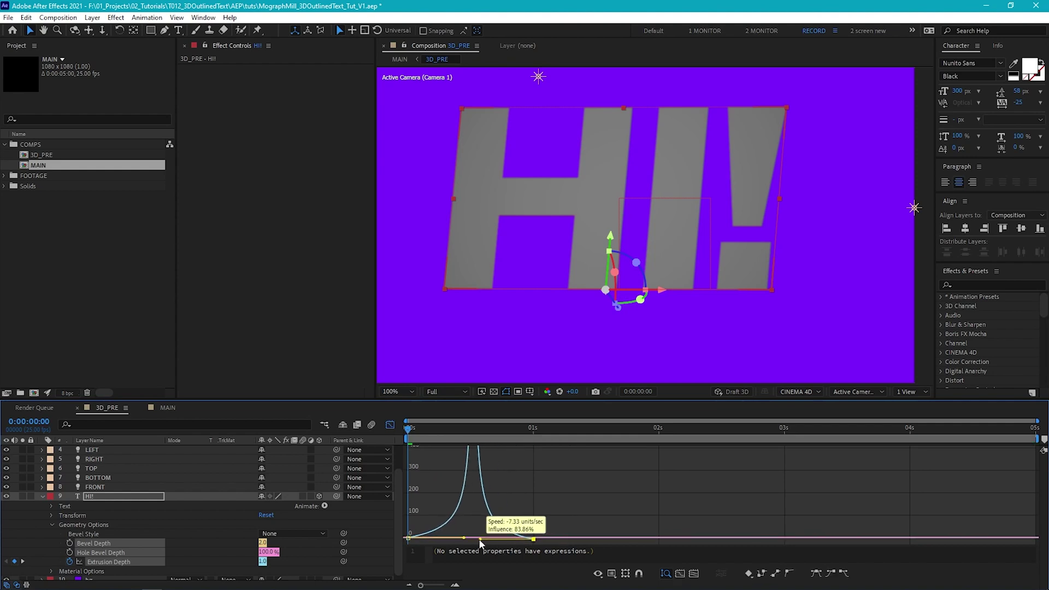
pyautogui.click(601, 491)
pyautogui.click(390, 425)
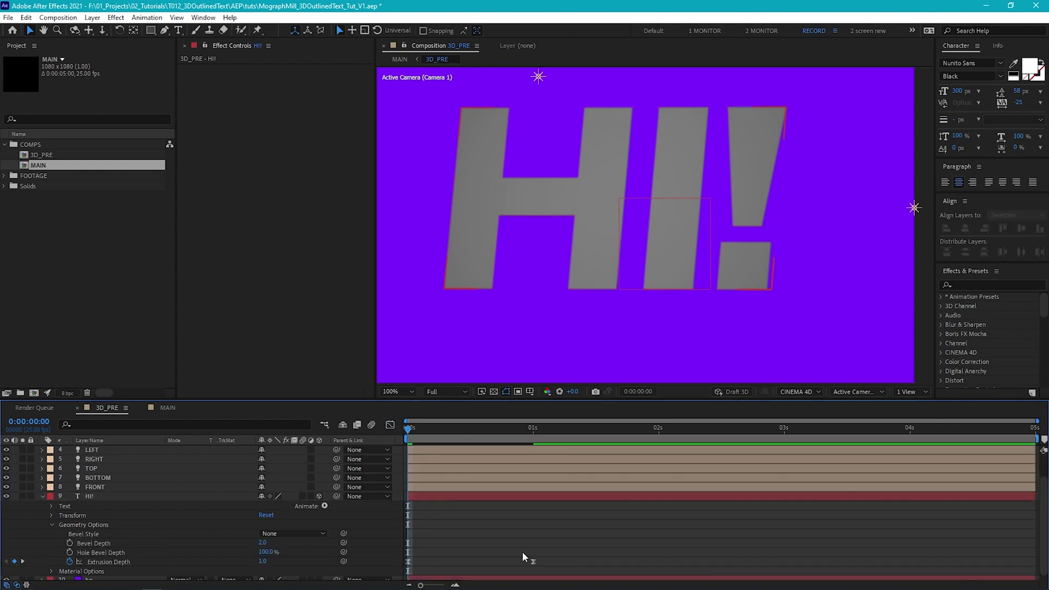
# Add the expression loopOut("pingpong") to Extrusion Depth on the HI! layer
pyautogui.keyDown('alt'); pyautogui.click(70, 562); pyautogui.keyUp('alt')
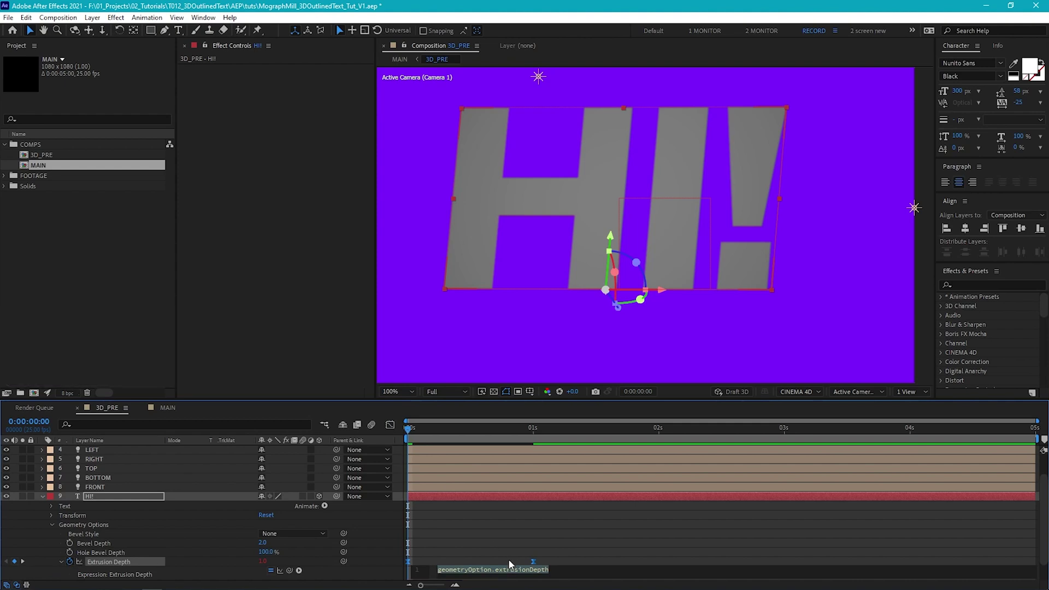
pyautogui.write('loop')
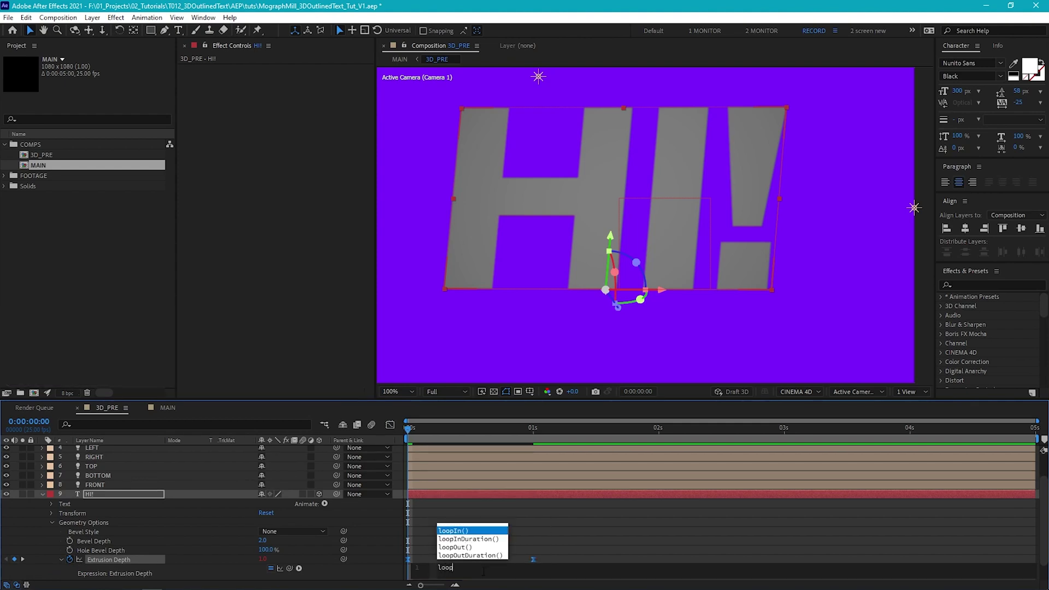
pyautogui.press('Down')
pyautogui.press('Down')
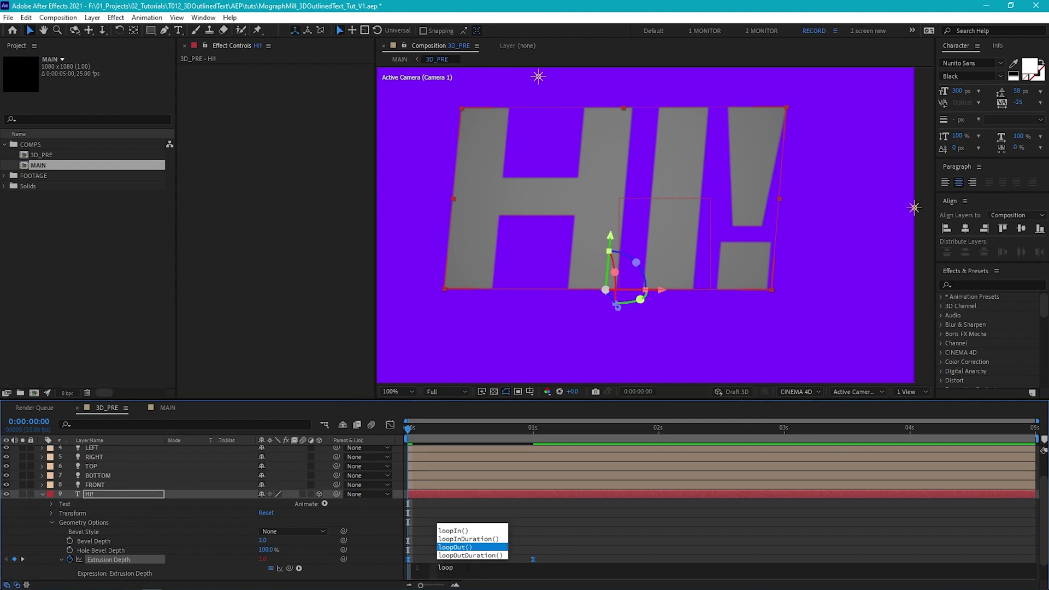
pyautogui.click(466, 547)
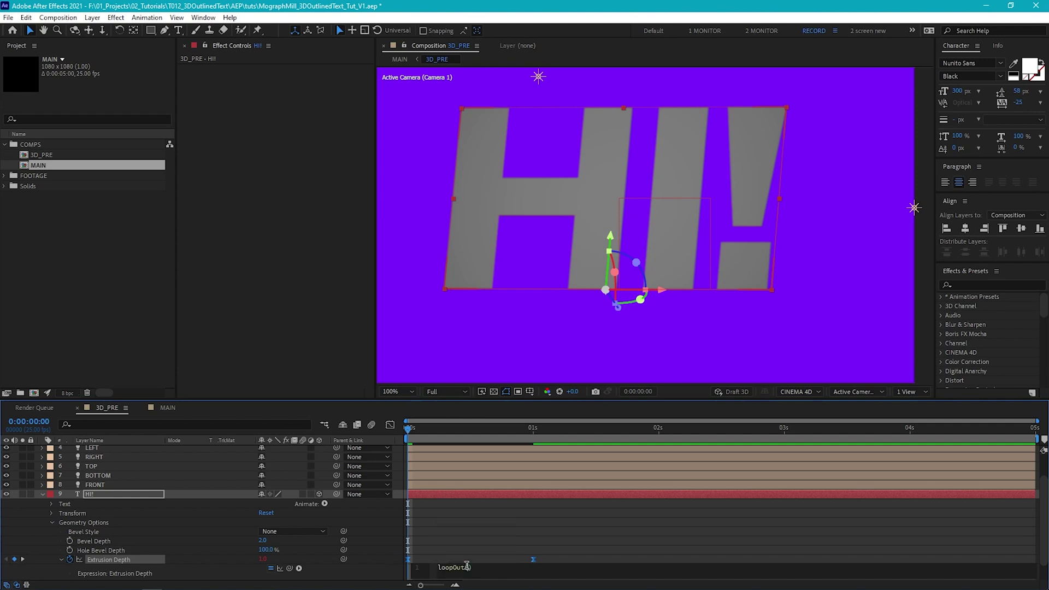
pyautogui.write('"')
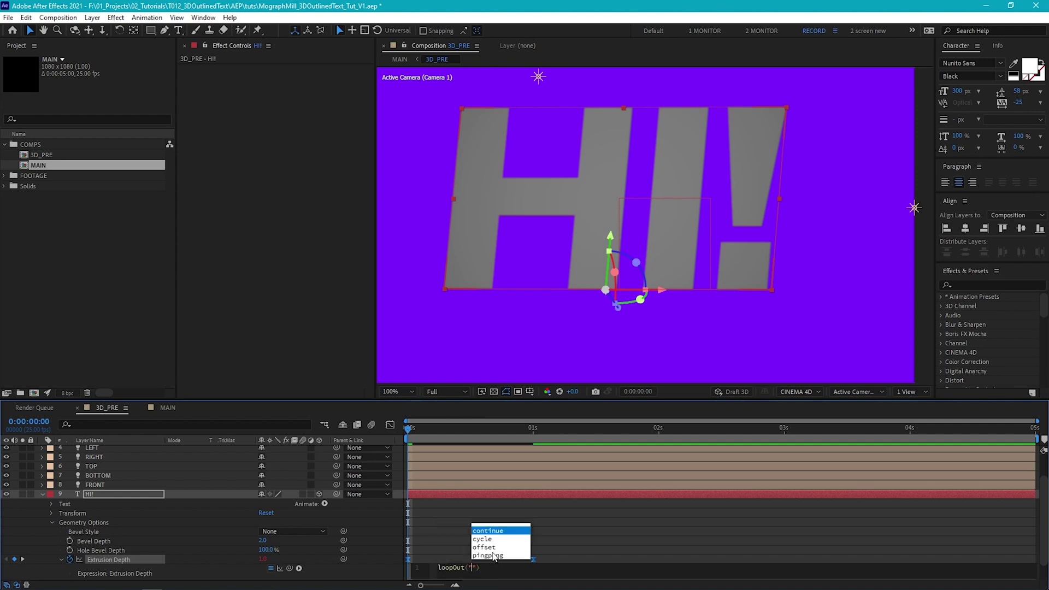
pyautogui.click(493, 555)
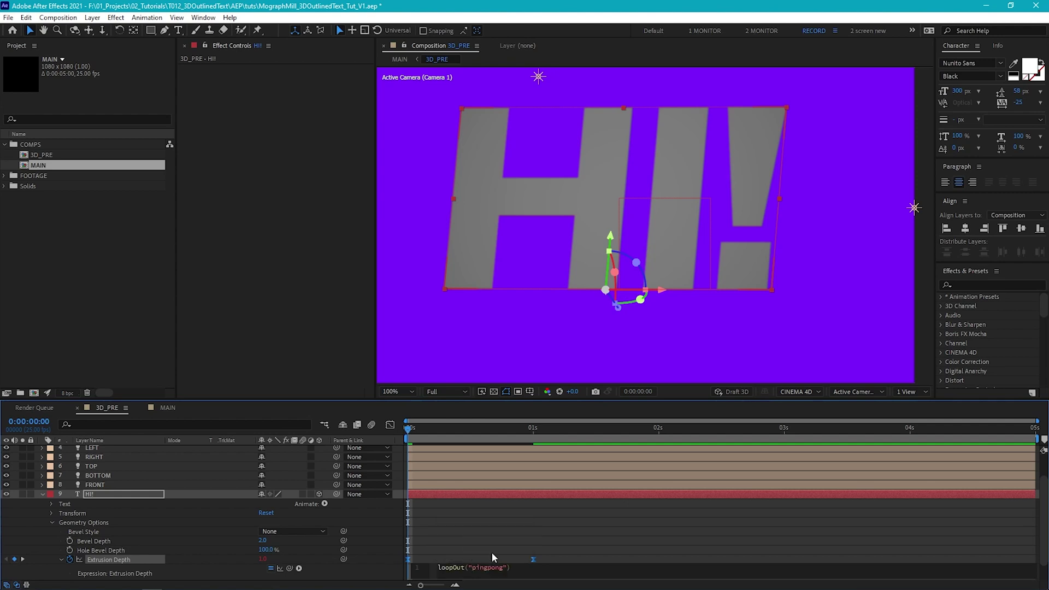
pyautogui.click(541, 434)
# Preview the looping extrusion animation in 3D_PRE and in MAIN
pyautogui.press('space')
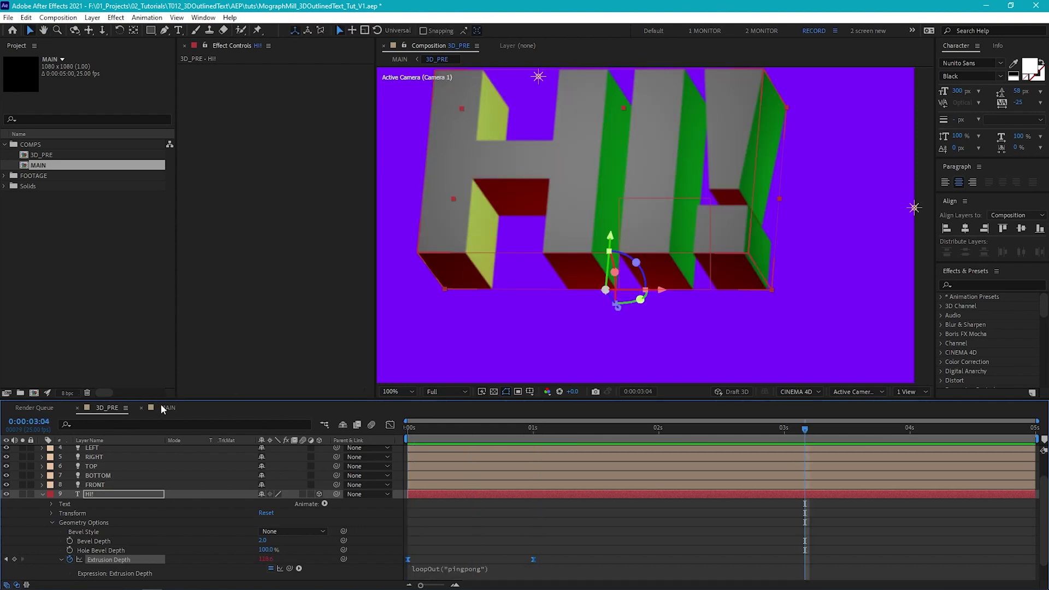
pyautogui.click(161, 407)
pyautogui.press('space')
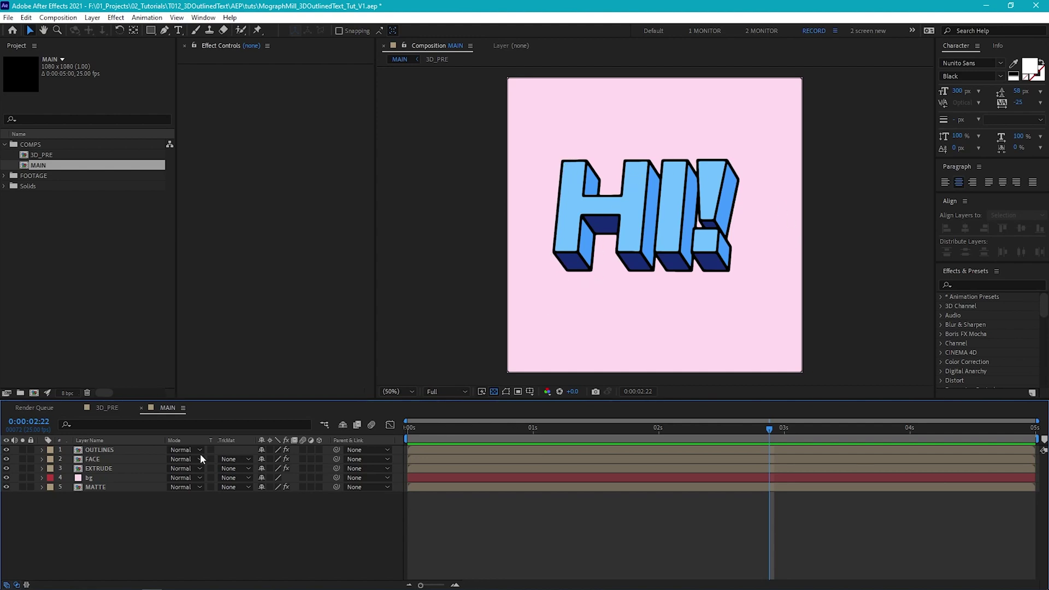
# Apply the Turbulent Displace effect to the OUTLINES layer in MAIN
pyautogui.click(139, 449)
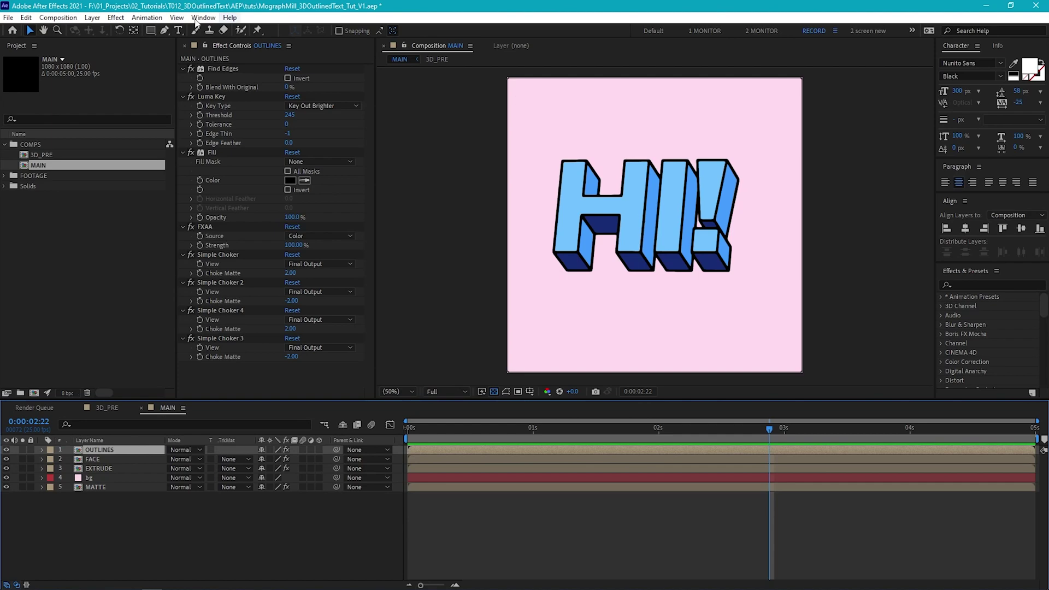
pyautogui.click(117, 18)
pyautogui.moveTo(172, 166)
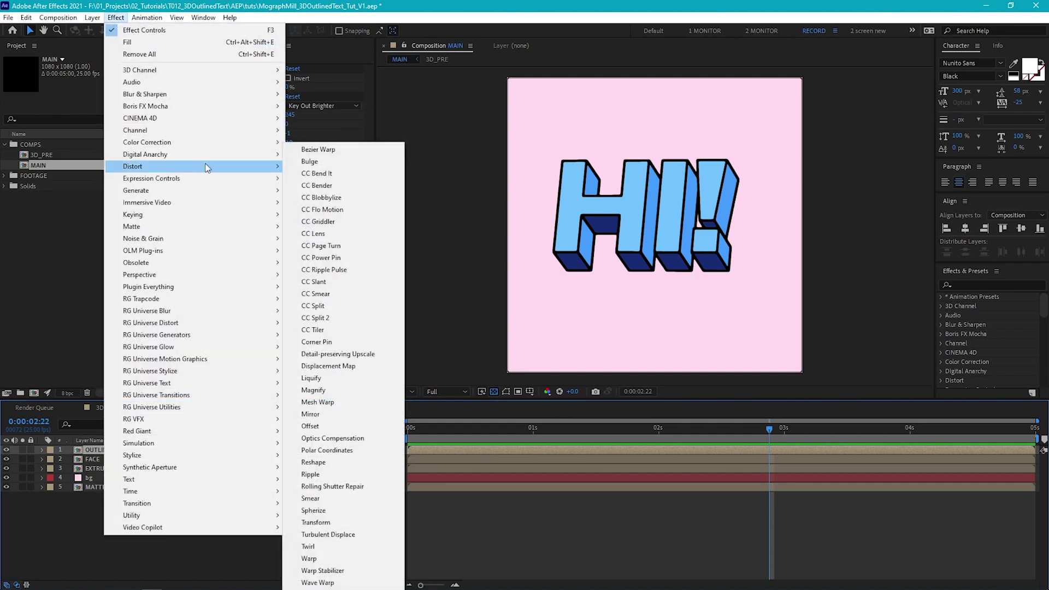
pyautogui.click(353, 535)
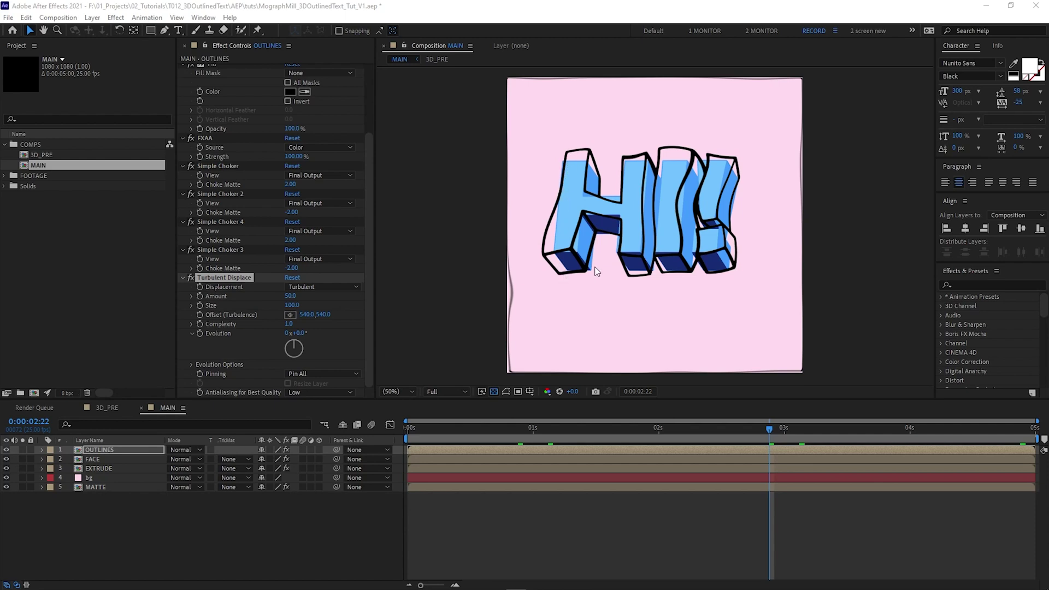
# Set the Turbulent Displace Amount to 10 and Size to 5 on OUTLINES
pyautogui.click(295, 296)
pyautogui.write('10')
pyautogui.press('Return')
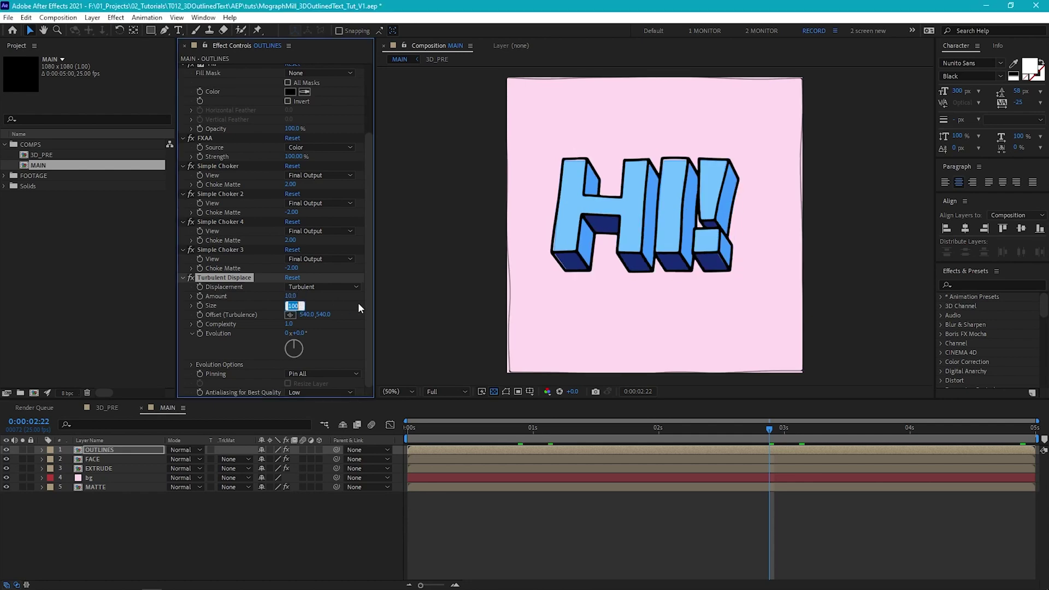
pyautogui.write('5')
pyautogui.press('Return')
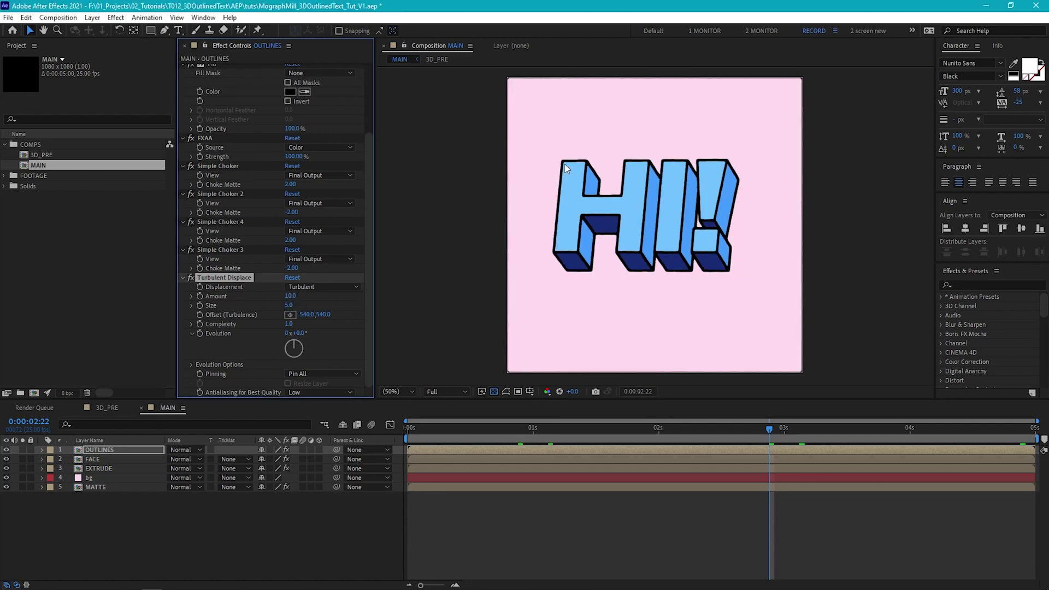
# Drive the Turbulent Displace Evolution with the expression time*2000 and preview the outline wobble
pyautogui.moveTo(291, 333); pyautogui.dragTo(619, 353)
pyautogui.hotkey('ctrl', 'z')
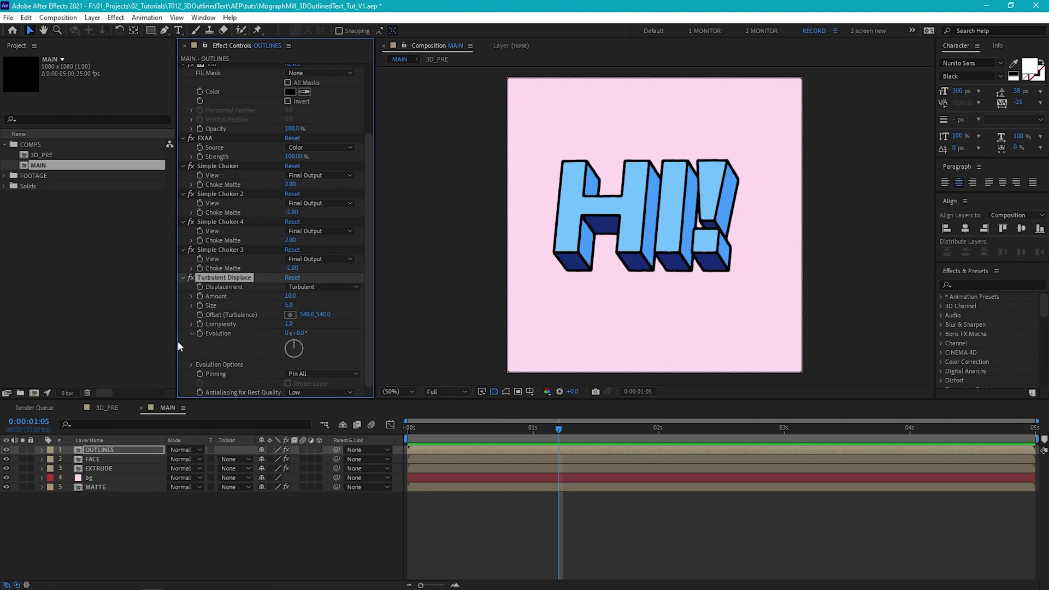
pyautogui.keyDown('alt'); pyautogui.click(200, 333); pyautogui.keyUp('alt')
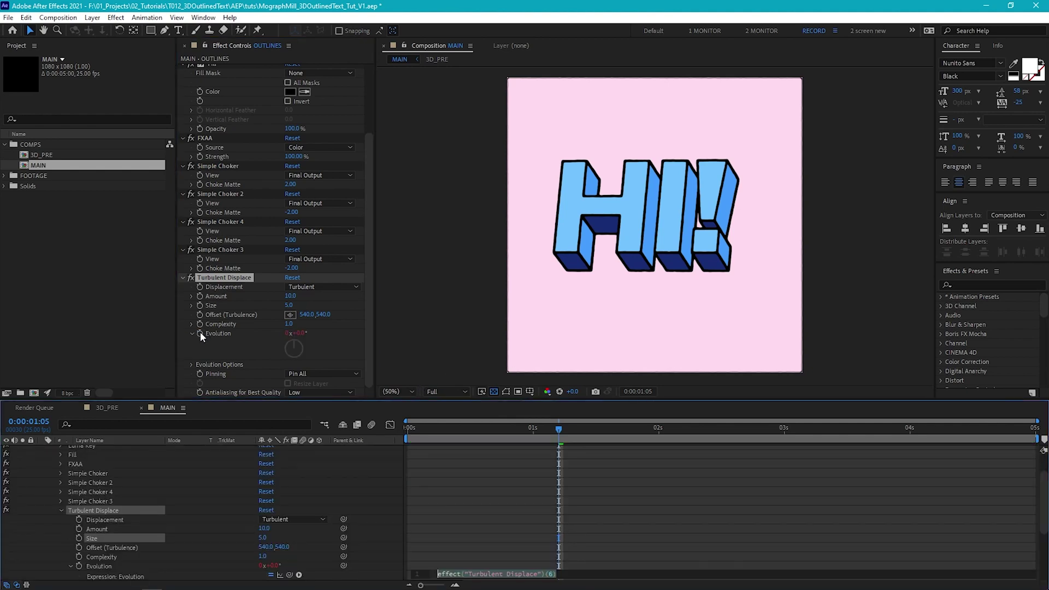
pyautogui.write('time*2000')
pyautogui.click(533, 429)
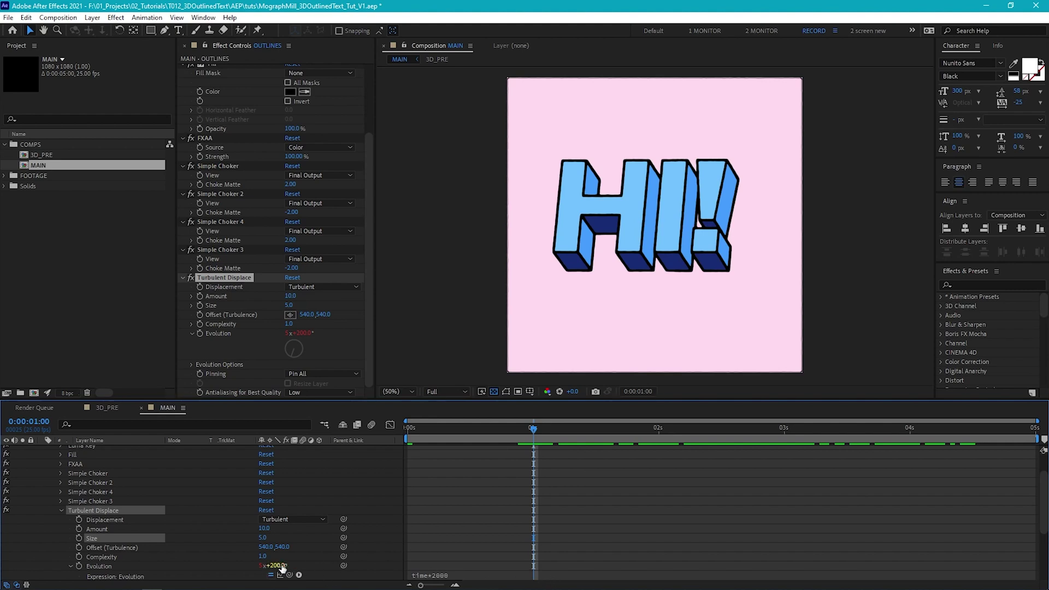
pyautogui.press('space')
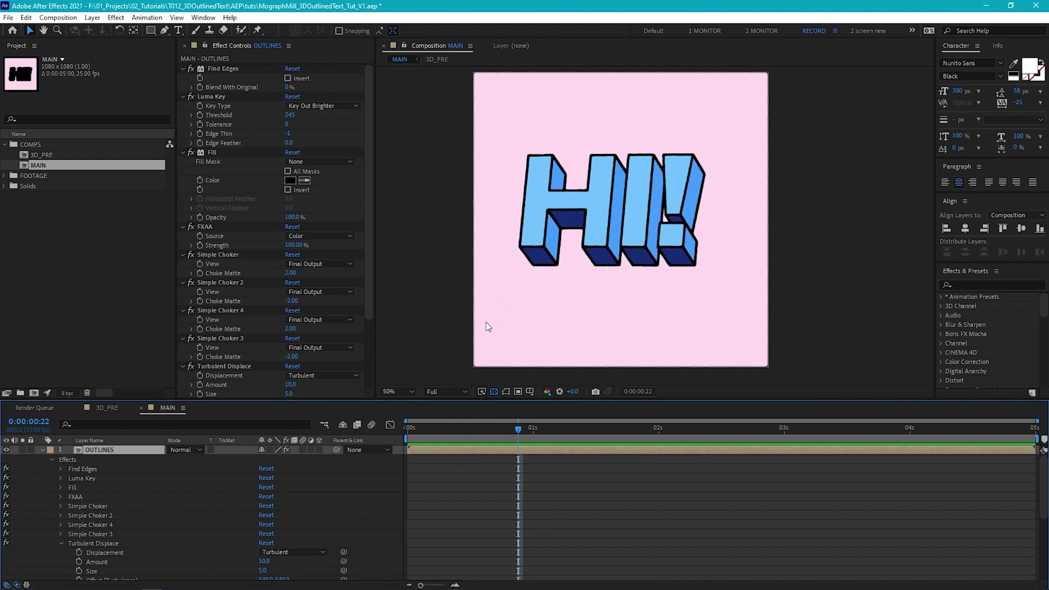
# Check the outline along MAIN's frame edge, and enable Repeat Edge Pixels for Fast Box Blur on 3D_PRE's blur layer
pyautogui.click(488, 369)
pyautogui.scroll(2, 686, 169)
pyautogui.scroll(-2, 620, 246)
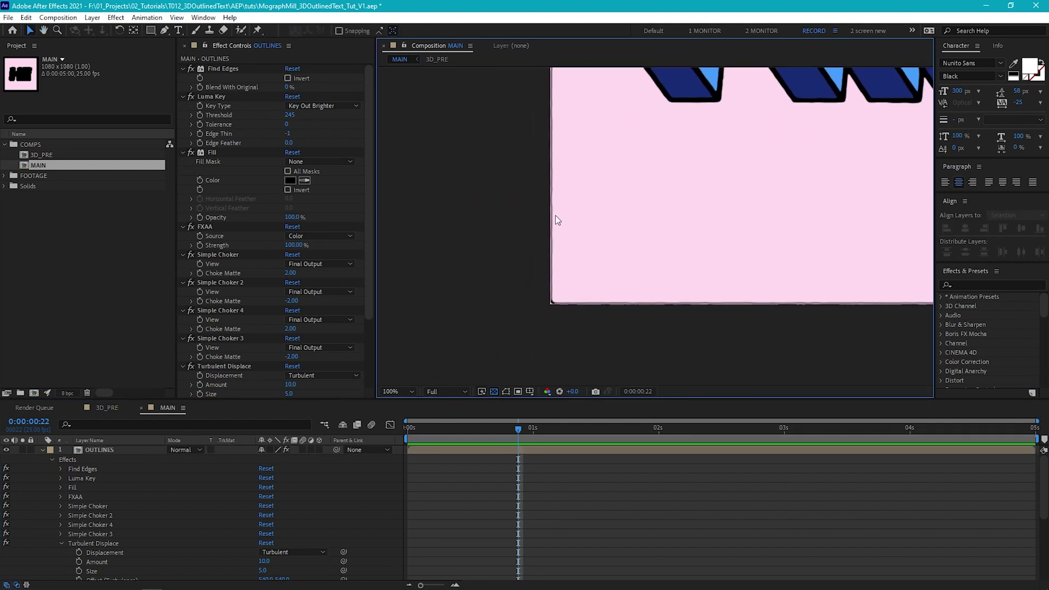
pyautogui.click(123, 450)
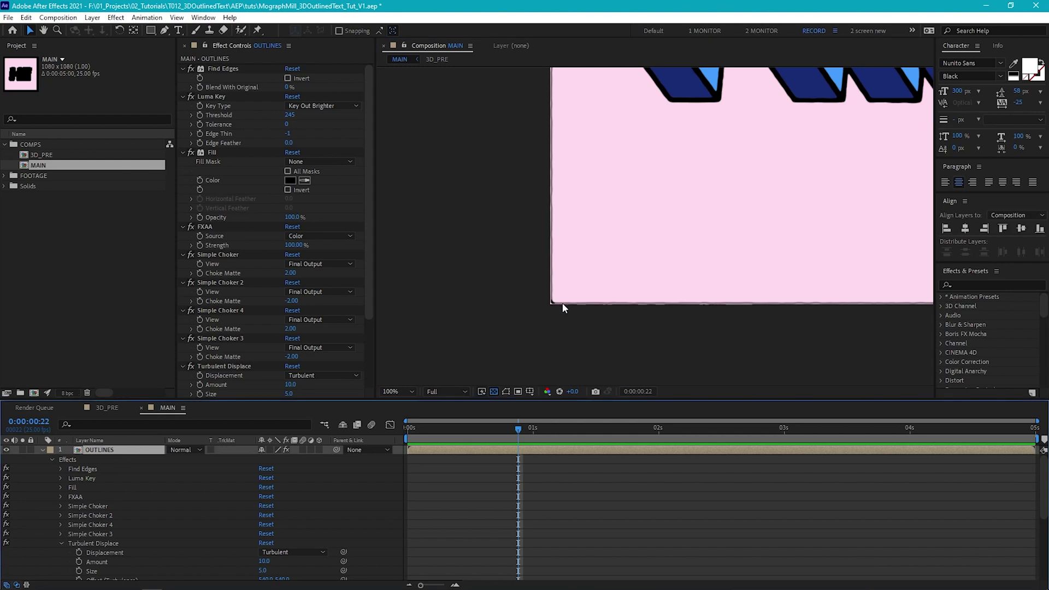
pyautogui.moveTo(592, 297); pyautogui.dragTo(614, 318)
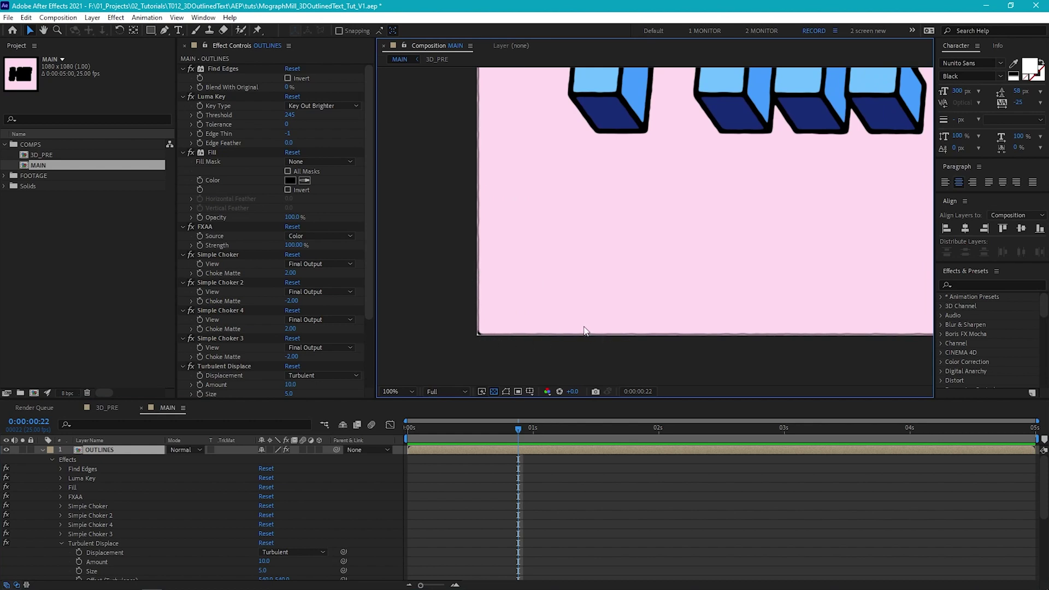
pyautogui.click(102, 407)
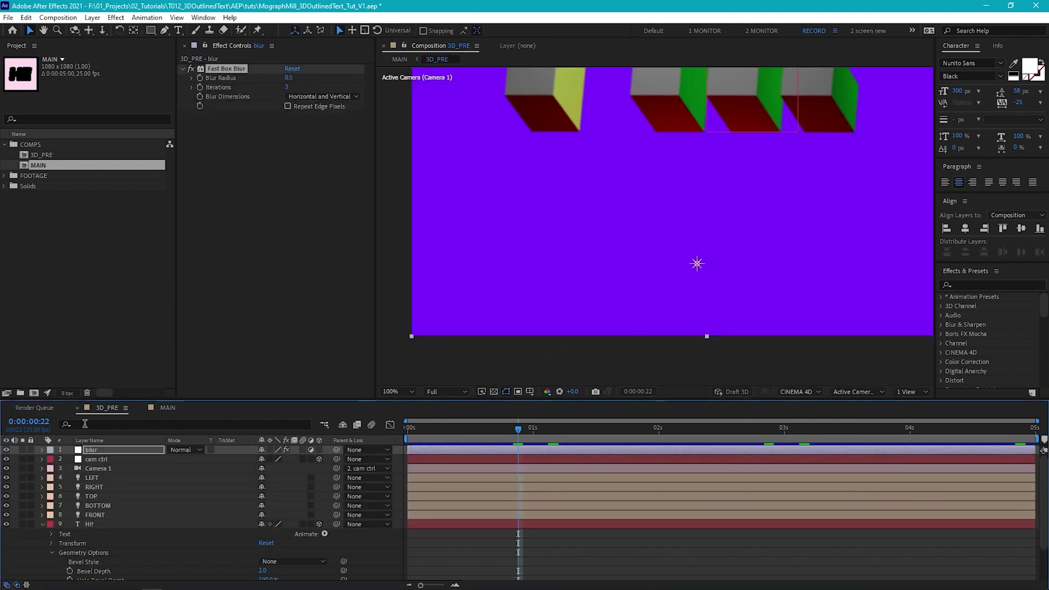
pyautogui.click(116, 449)
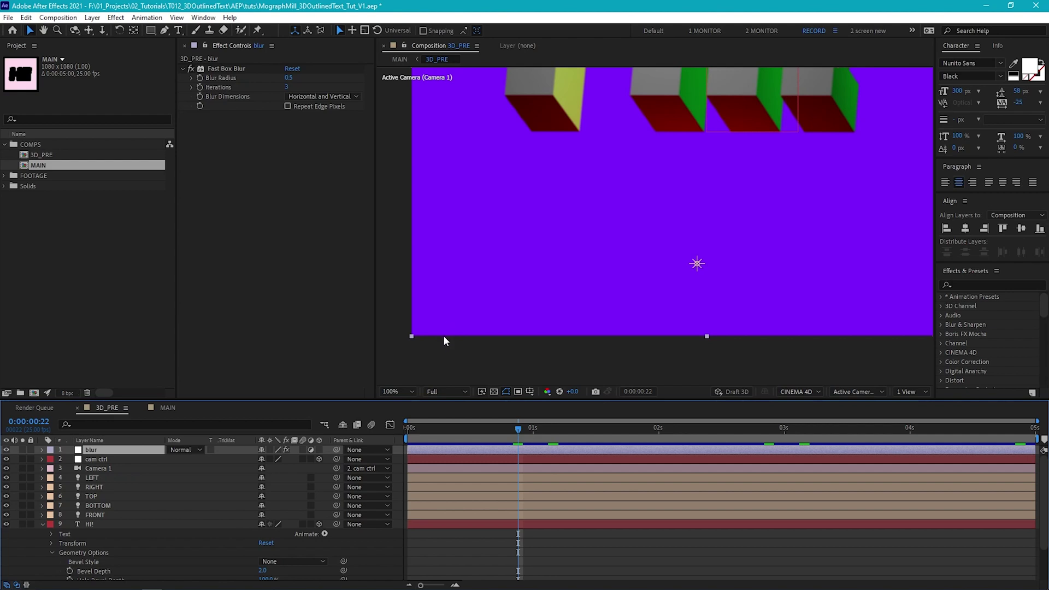
pyautogui.click(160, 407)
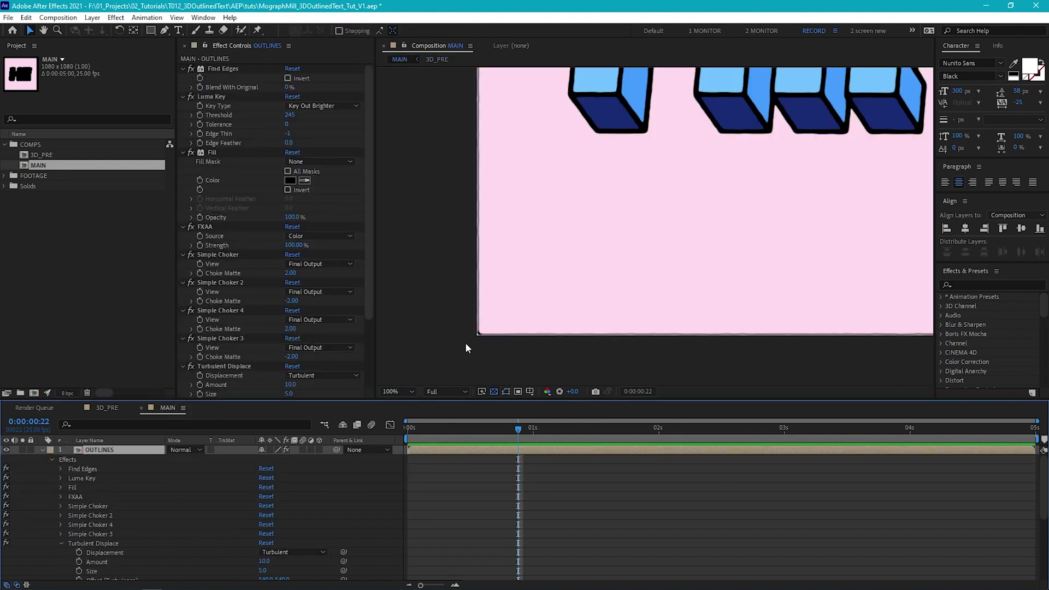
pyautogui.click(104, 408)
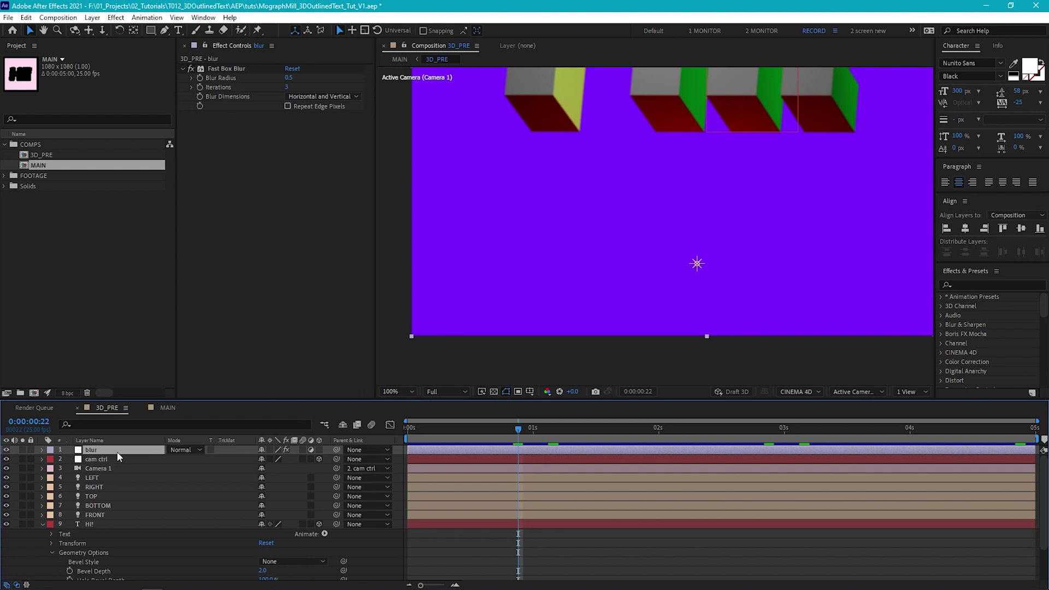
pyautogui.click(288, 106)
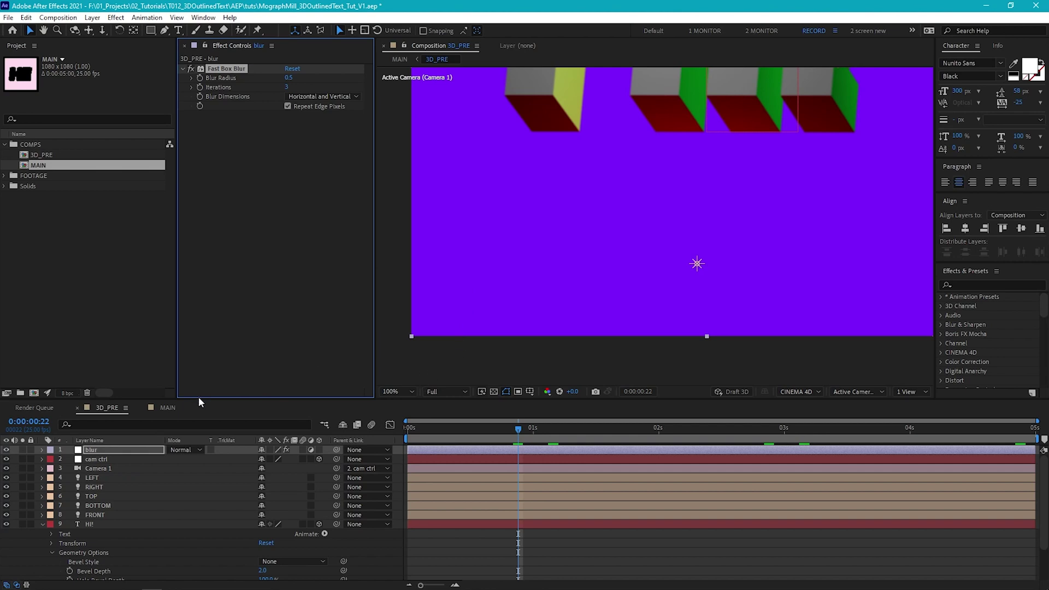
# Check the frame edges in MAIN and preview the whole animation
pyautogui.click(168, 407)
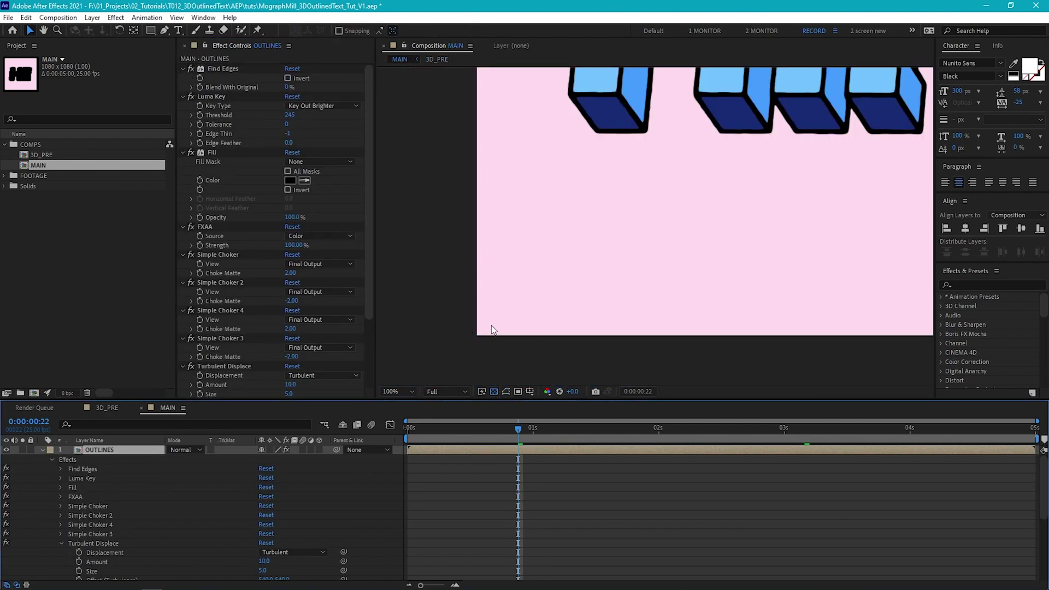
pyautogui.click(491, 325)
pyautogui.hotkey('shift', '/')
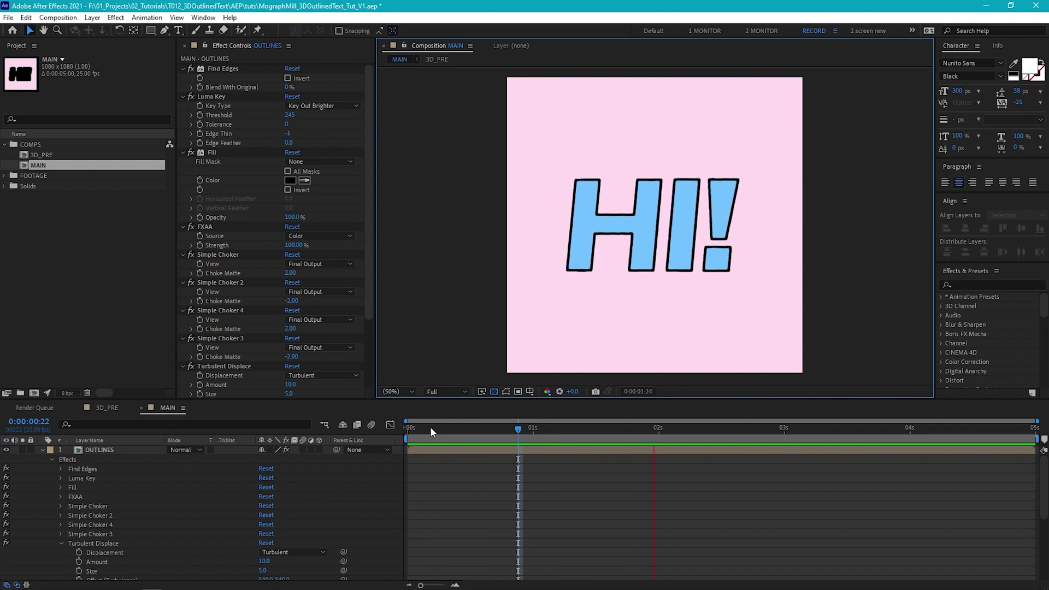